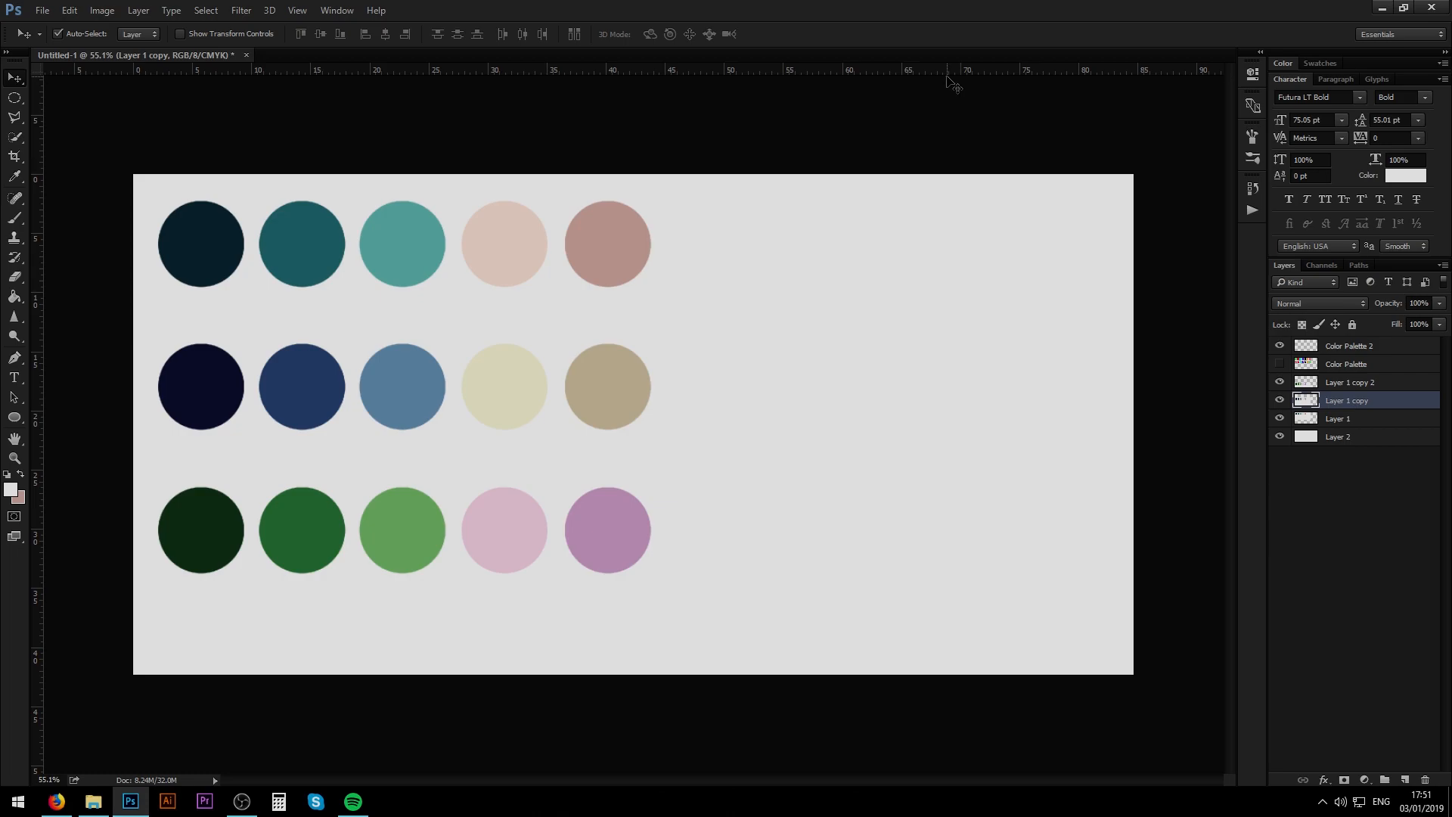
# Step: Create a new 2400×1200 px document and fill its layer with the light grey foreground colour
pyautogui.hotkey('ctrl', 'n')
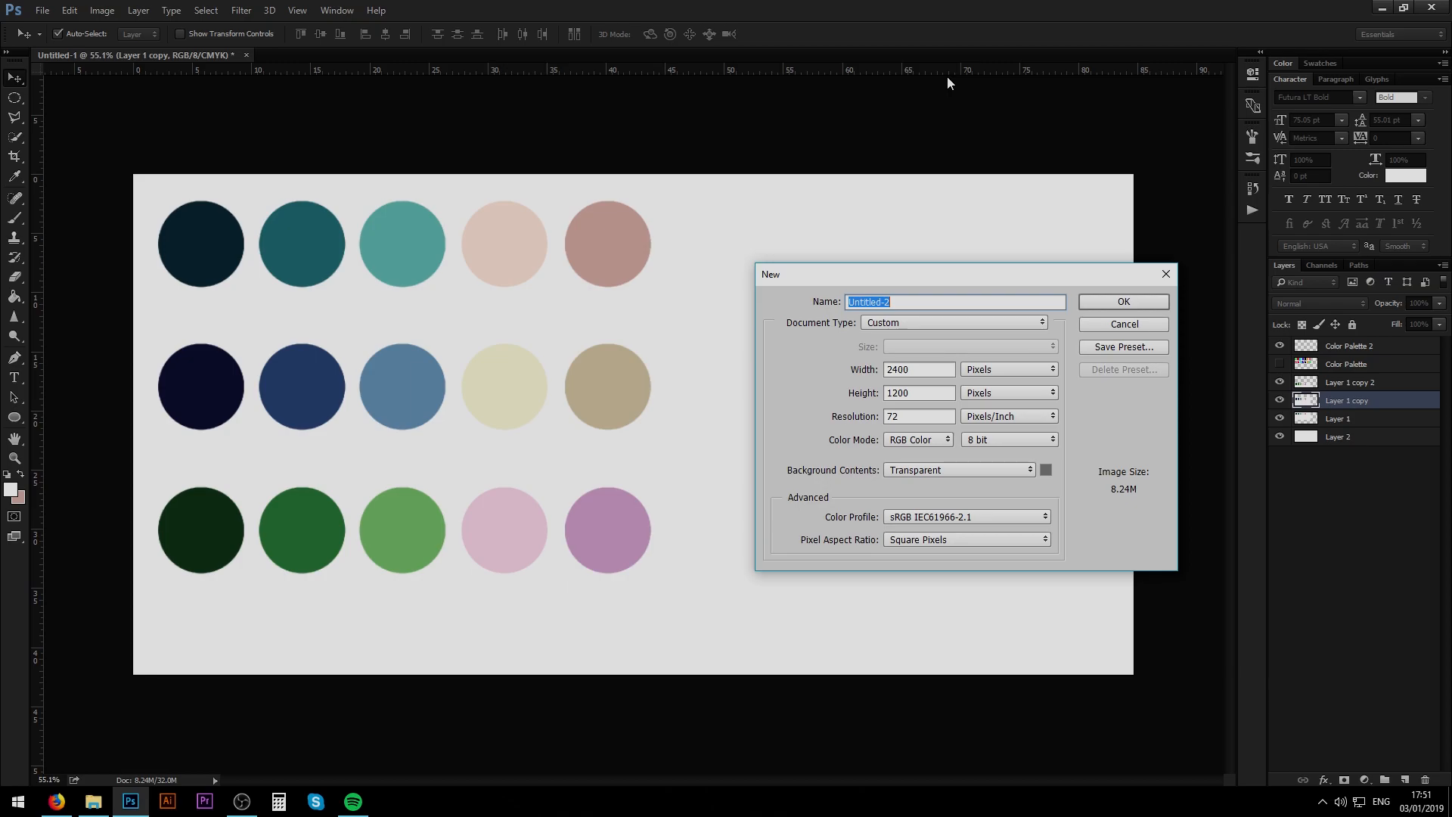
pyautogui.click(1103, 302)
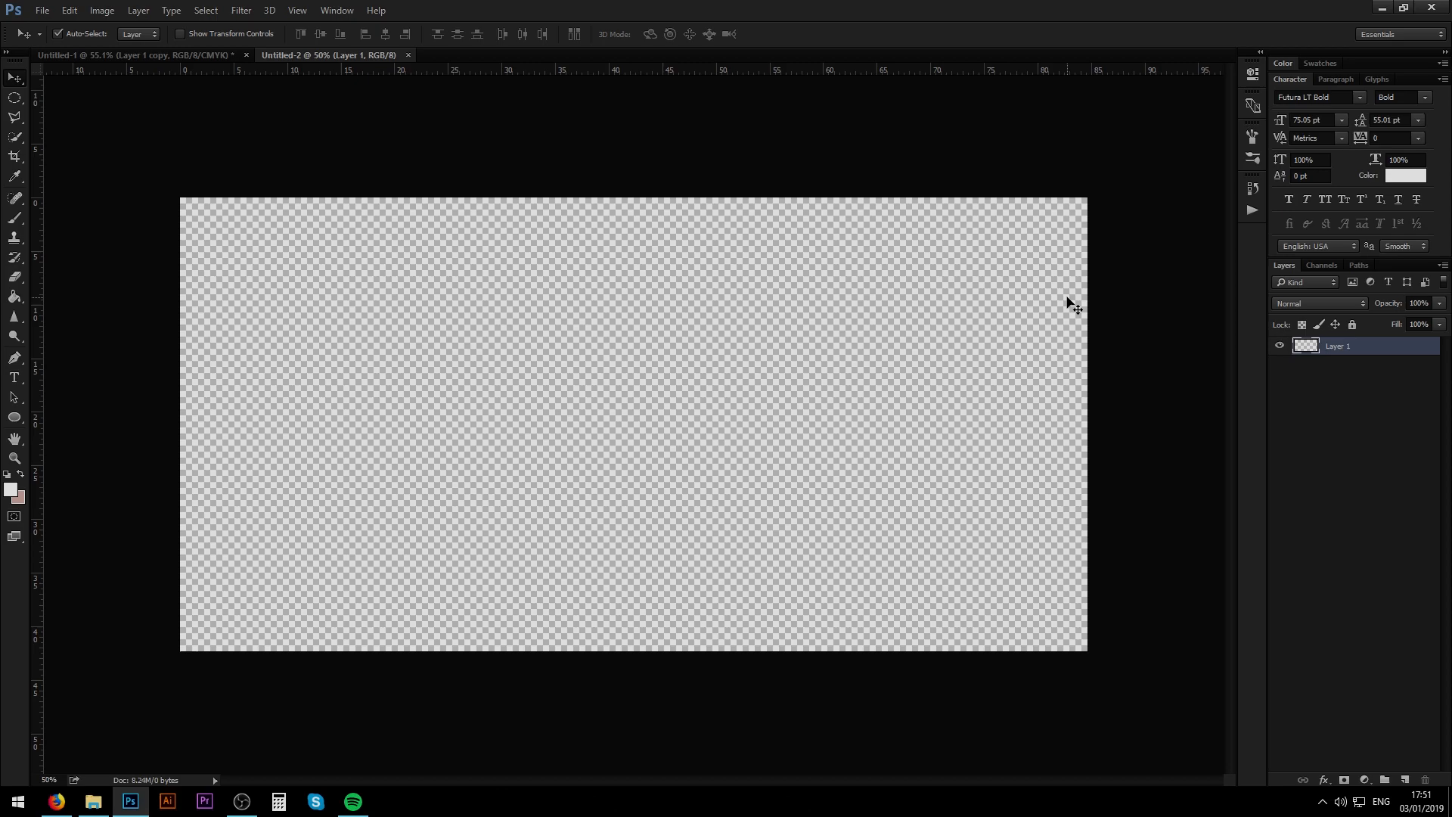
pyautogui.press('x')
pyautogui.press('x')
pyautogui.hotkey('alt', 'BackSpace')
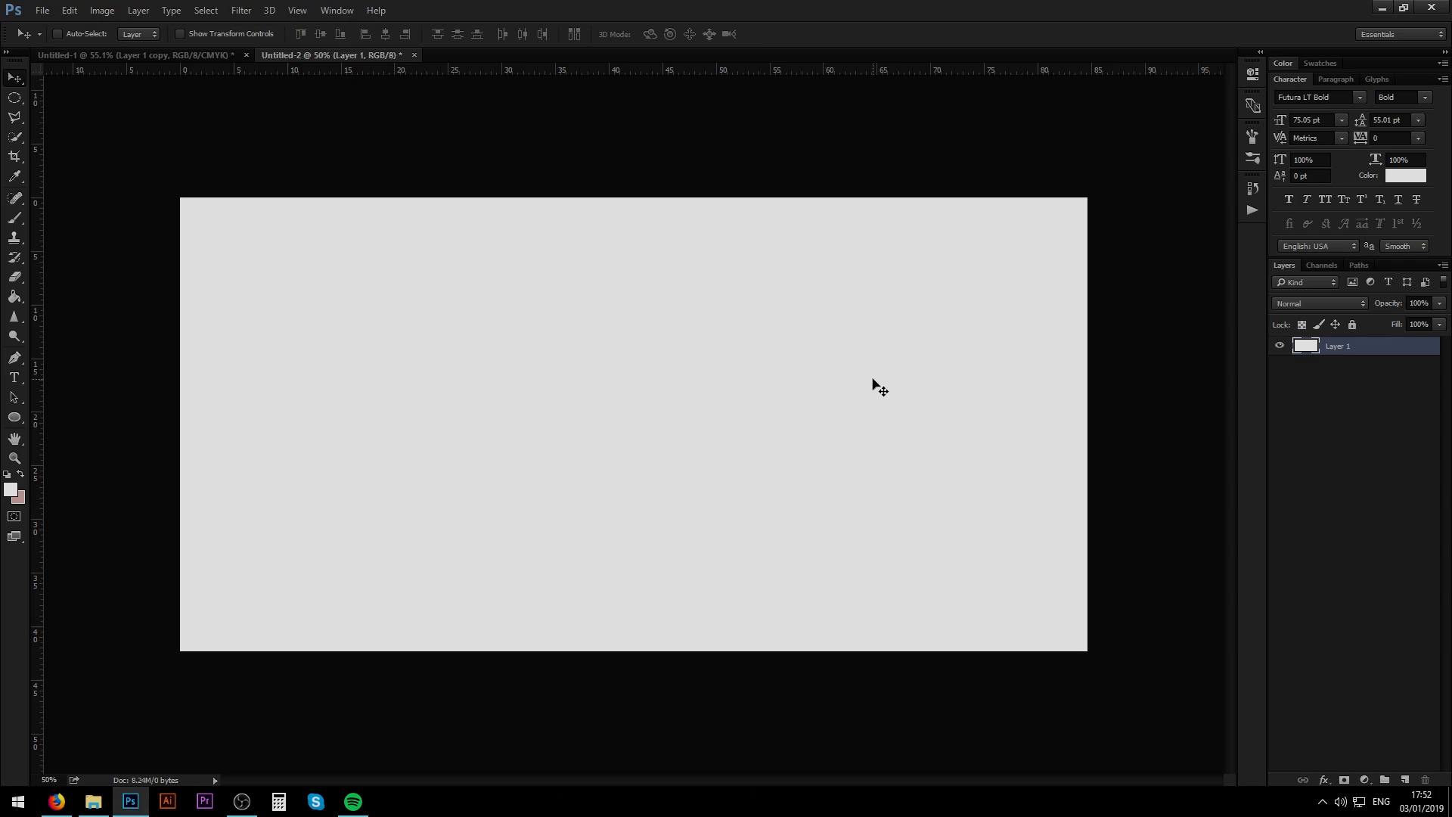
# Step: Add an empty layer named Color Palette above Layer 1, undoing a first unnamed attempt
pyautogui.hotkey('ctrl', 'a')
pyautogui.click(1407, 782)
pyautogui.hotkey('ctrl', 'z')
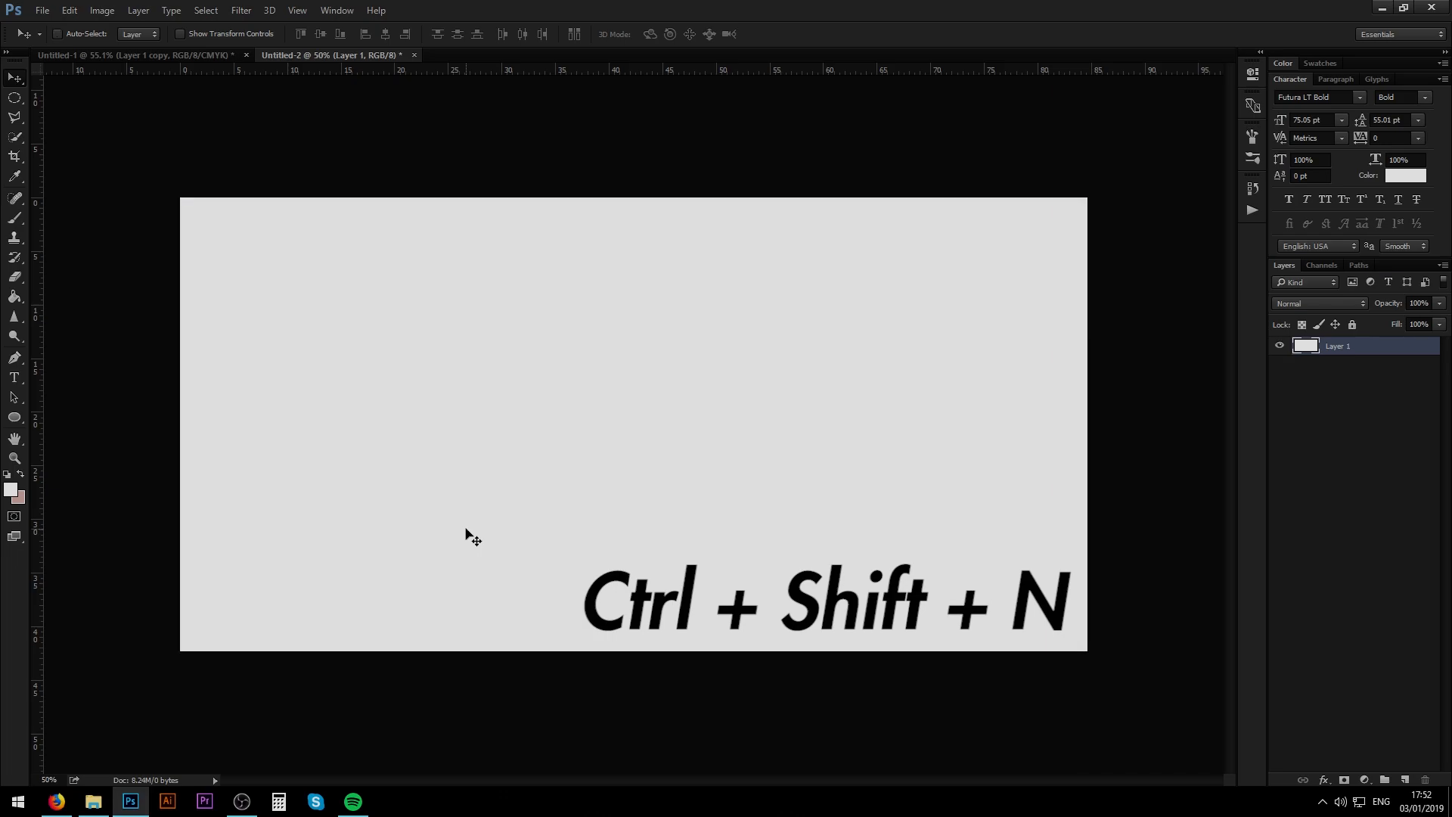
pyautogui.hotkey('ctrl', 'shift', 'n')
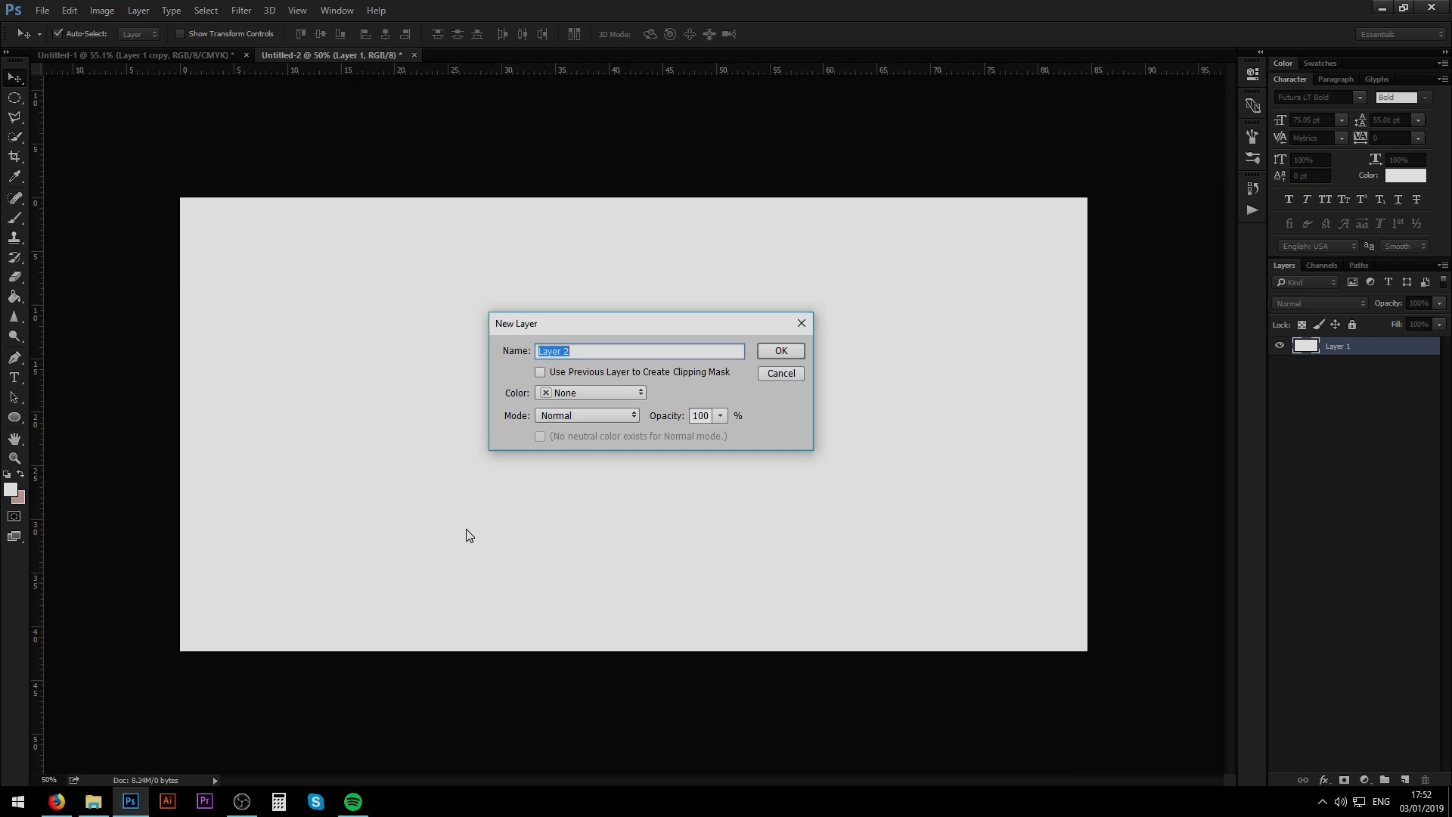
pyautogui.write('Co')
pyautogui.write('lor Palette')
pyautogui.press('Return')
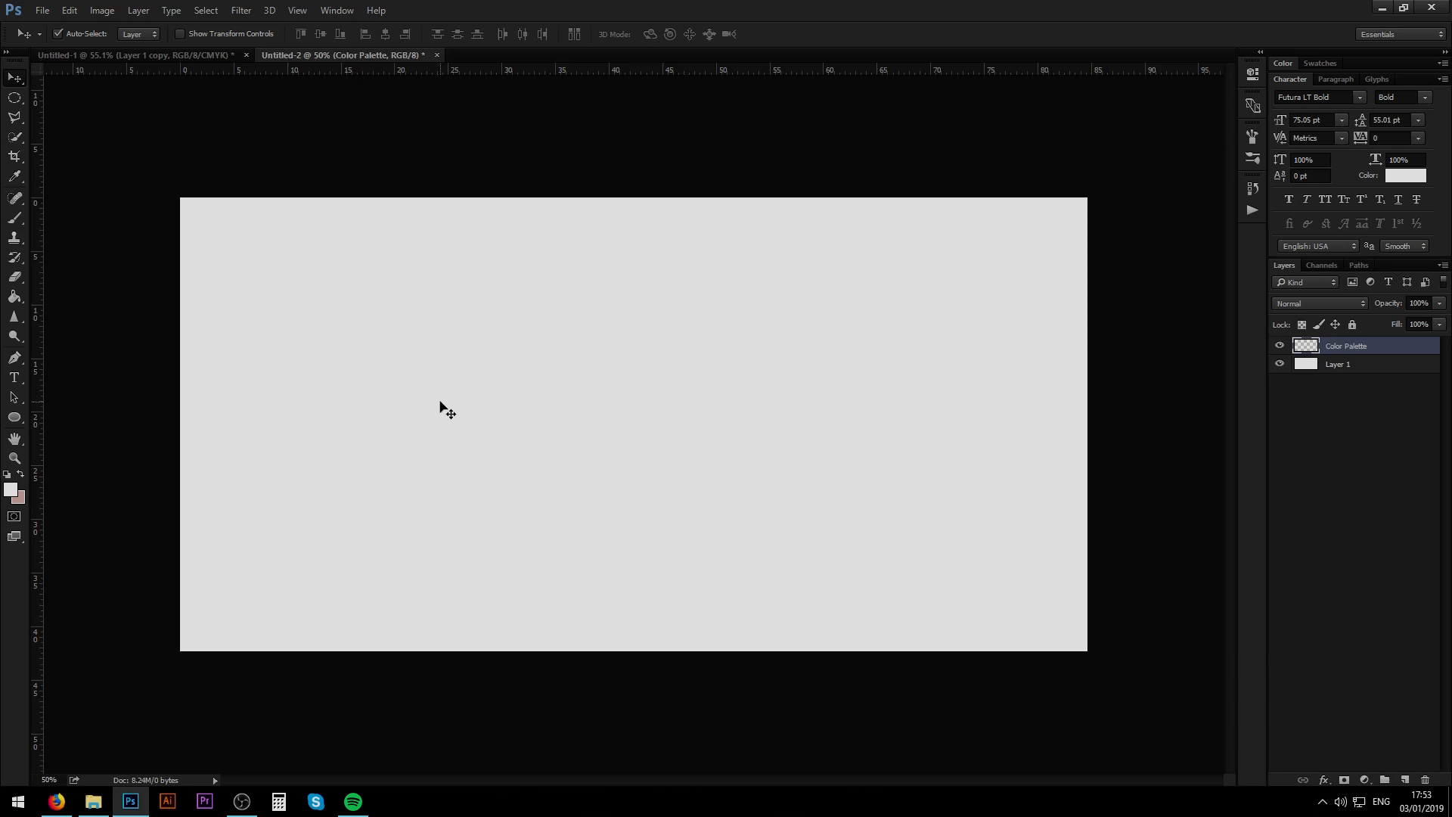
# Step: Set the foreground colour to bright cyan-blue #31c2ff
pyautogui.click(10, 491)
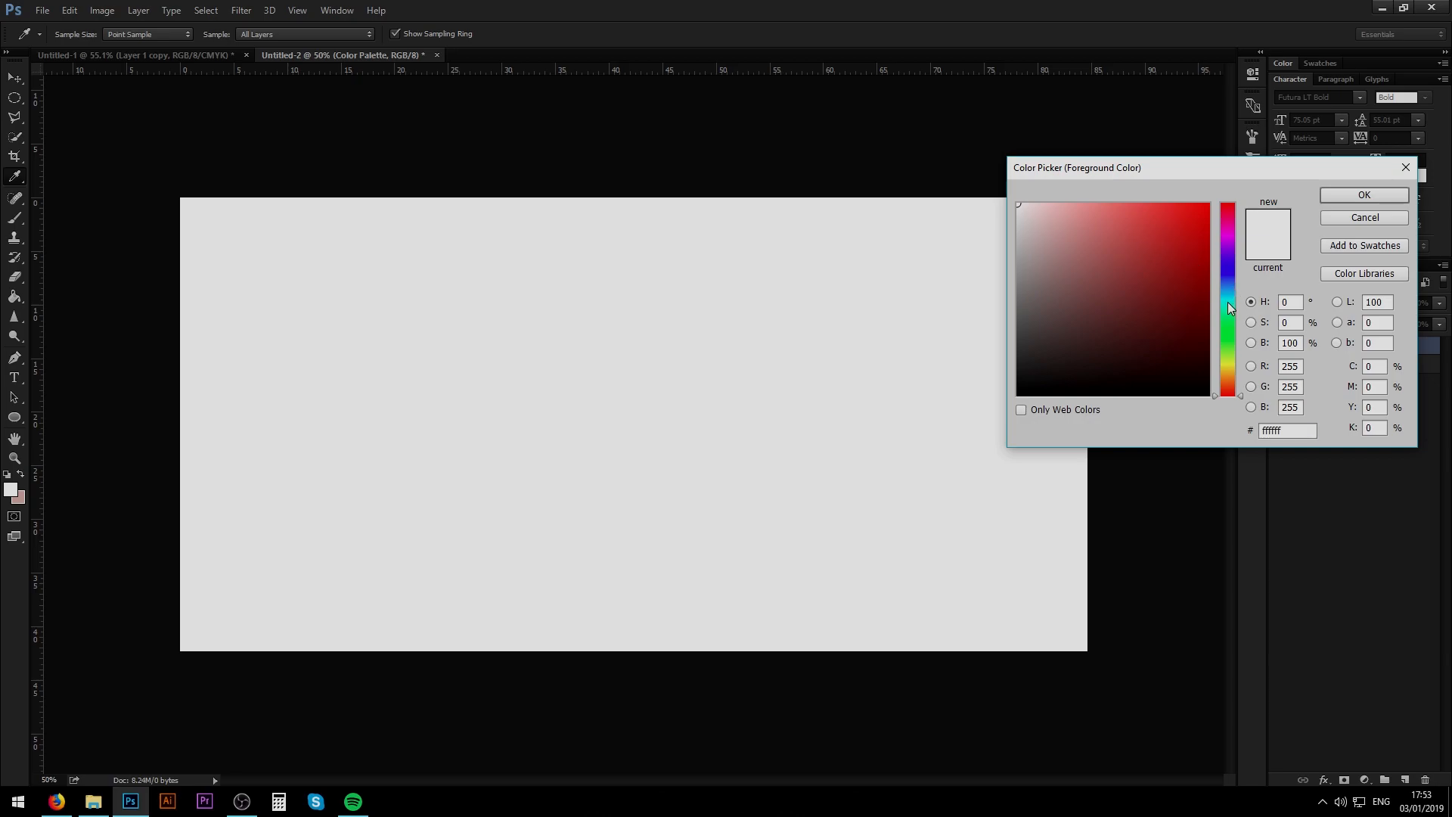
pyautogui.moveTo(1227, 302); pyautogui.dragTo(1222, 289)
pyautogui.moveTo(1165, 217); pyautogui.dragTo(1171, 202)
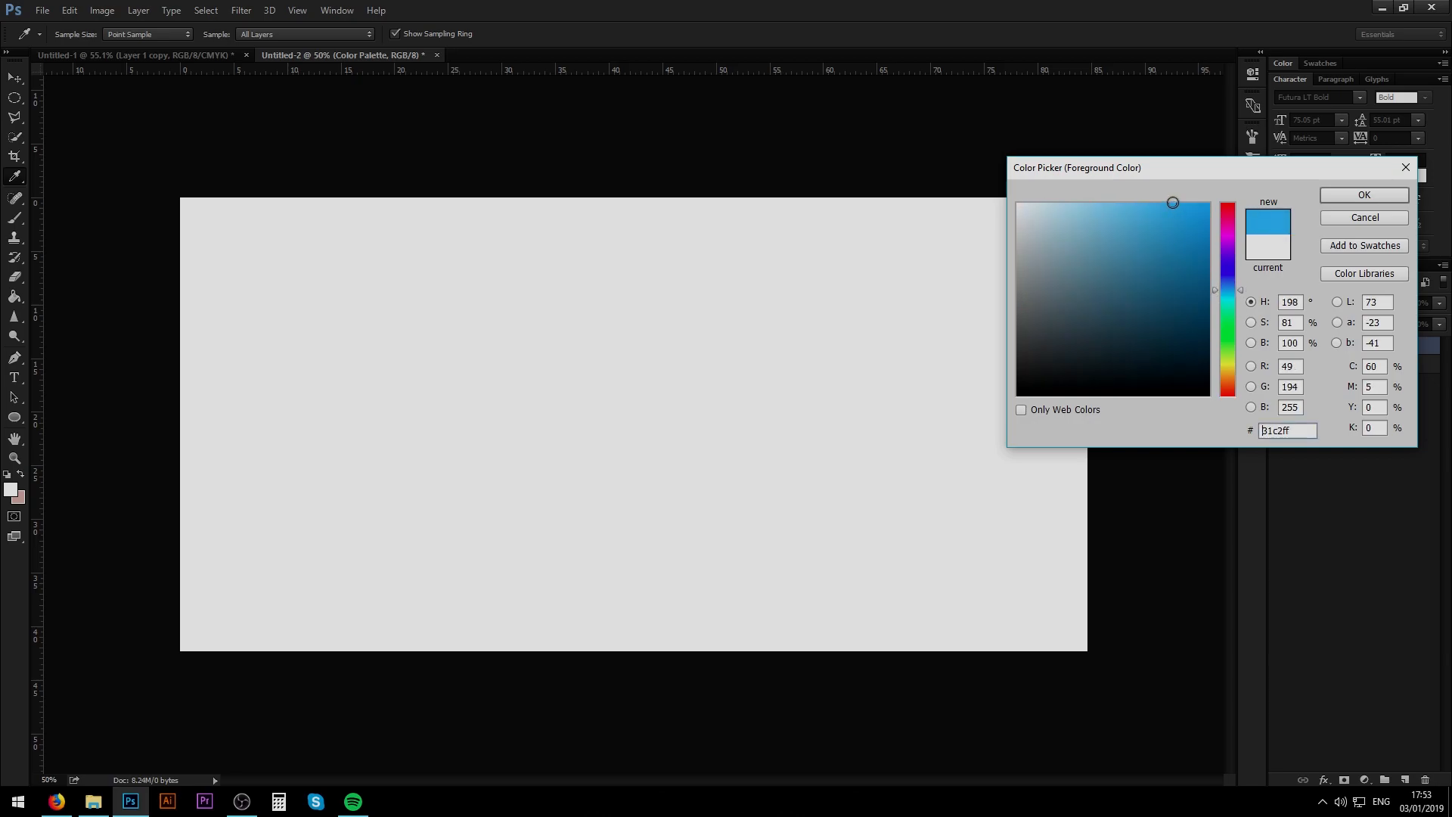
pyautogui.click(1365, 195)
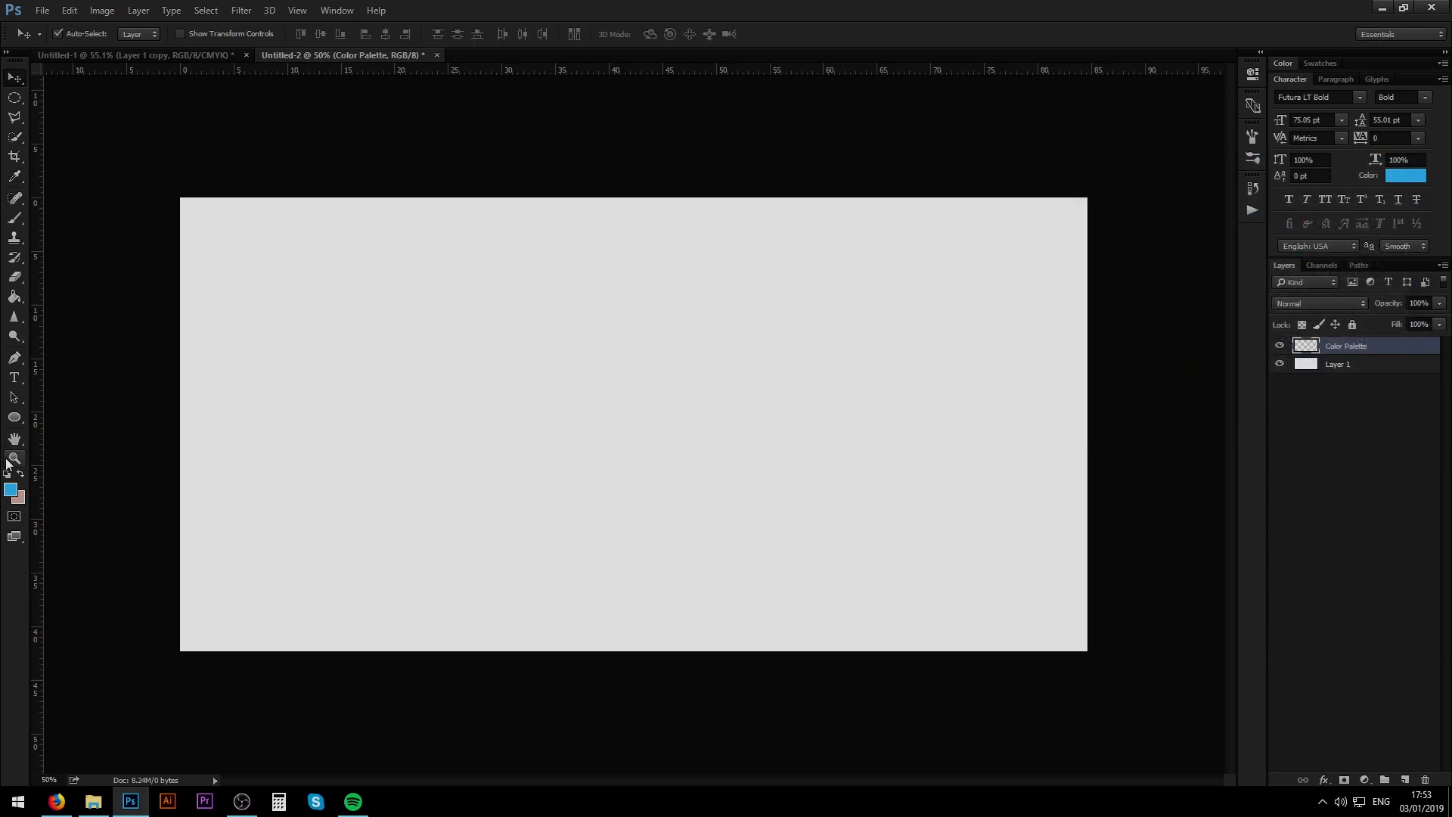
# Step: Select a square near the canvas top-left with the Rectangular Marquee and fill it blue
pyautogui.click(15, 100)
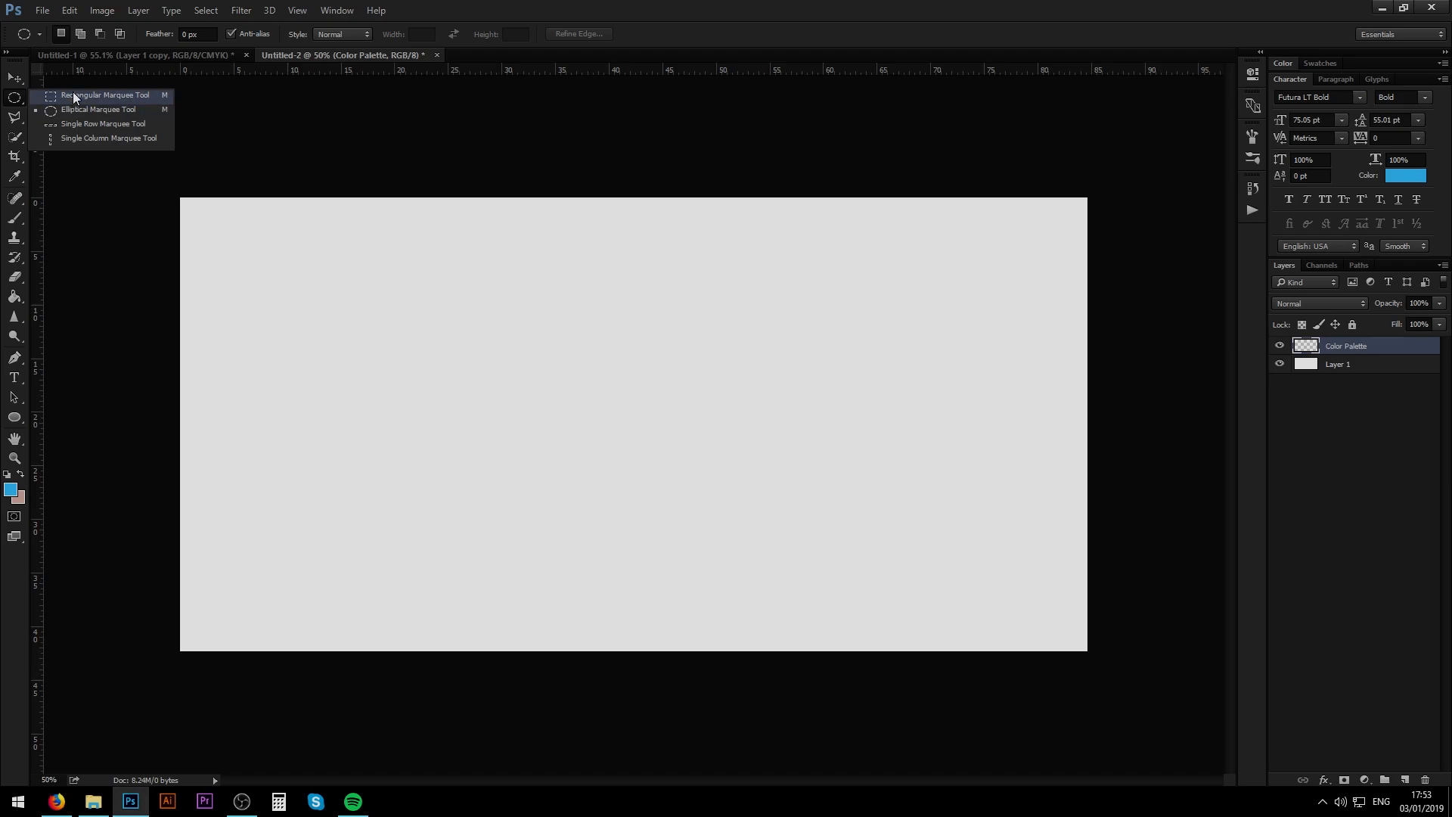
pyautogui.click(72, 94)
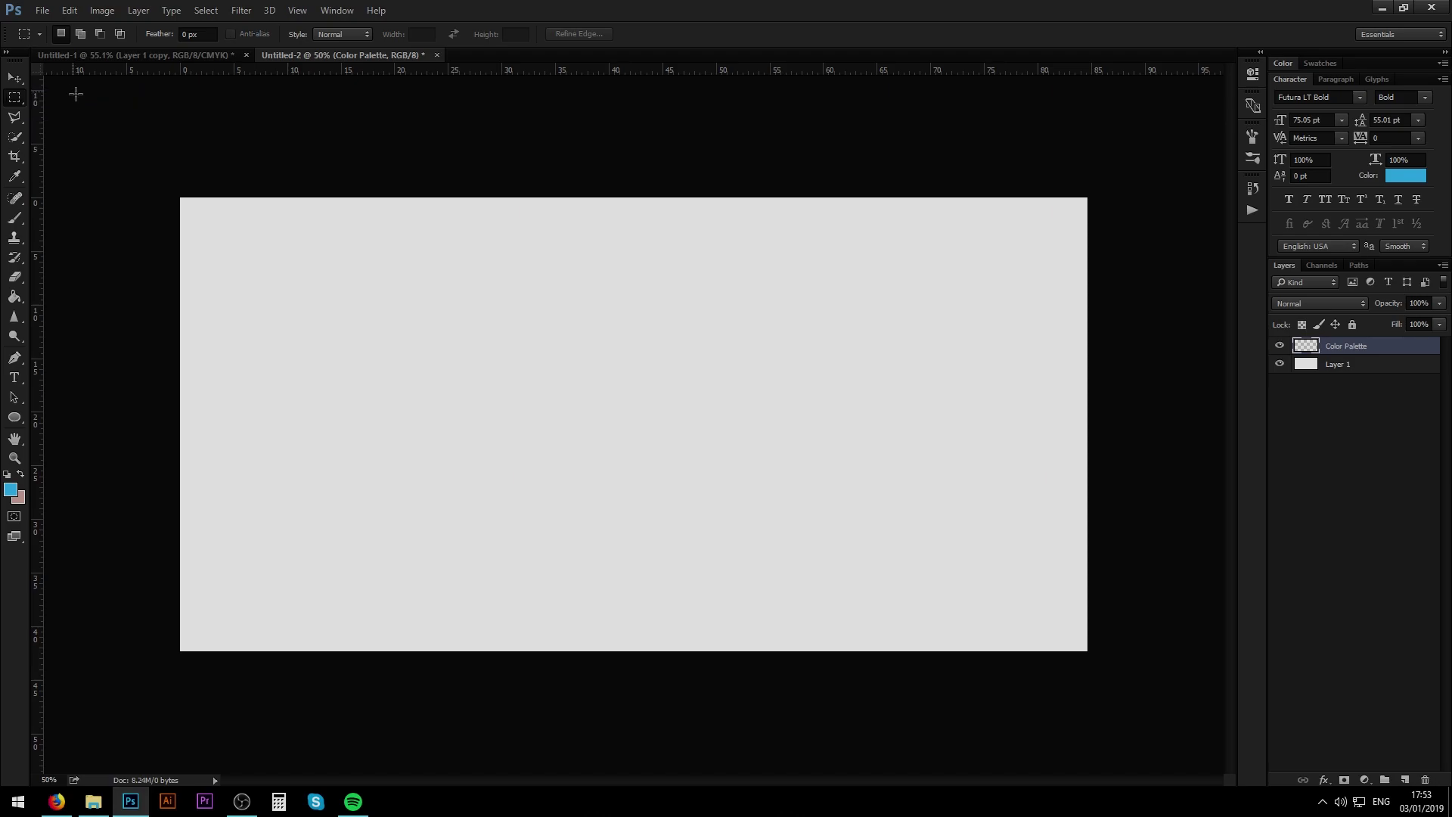
pyautogui.click(19, 102)
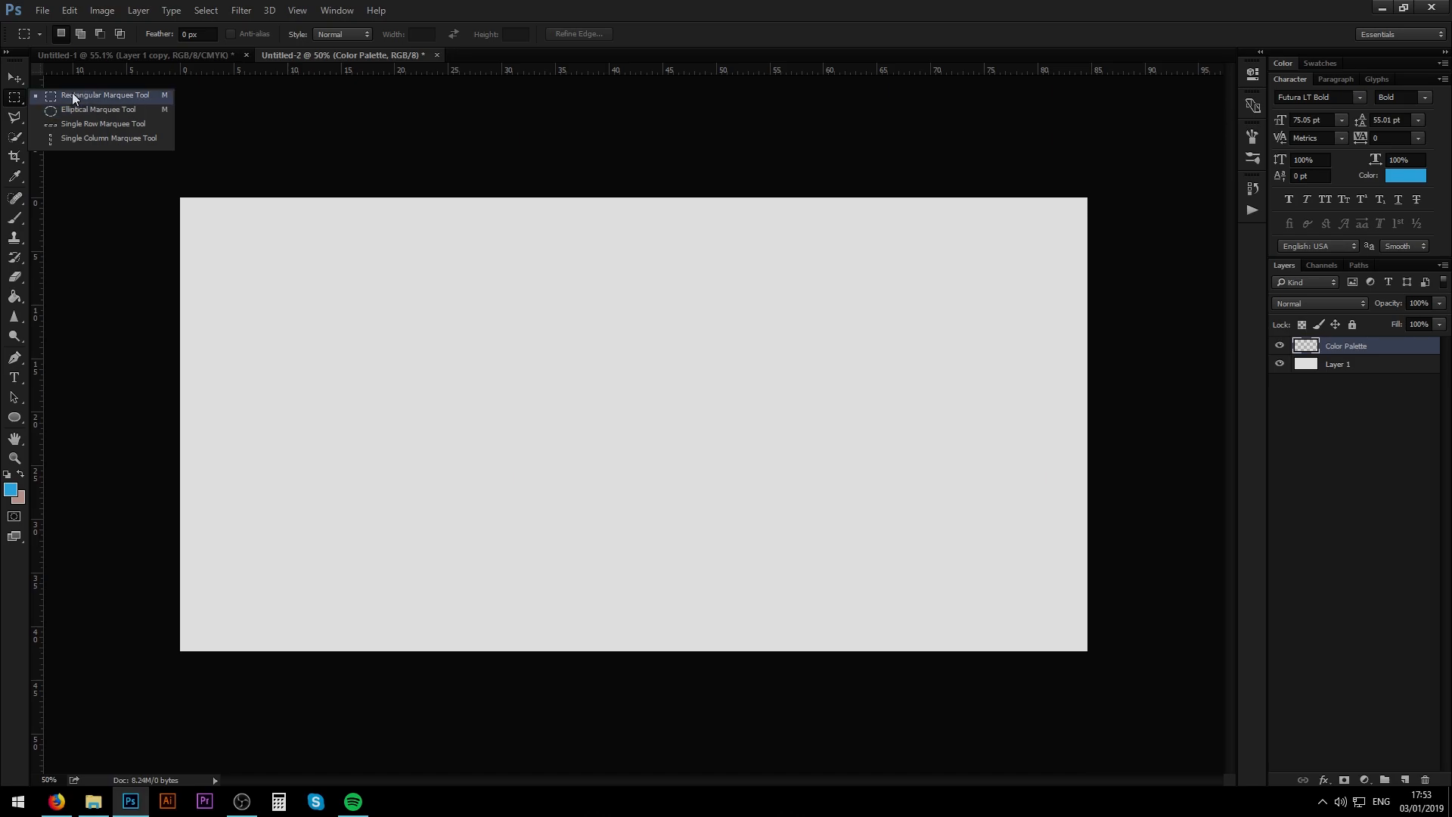
pyautogui.click(72, 93)
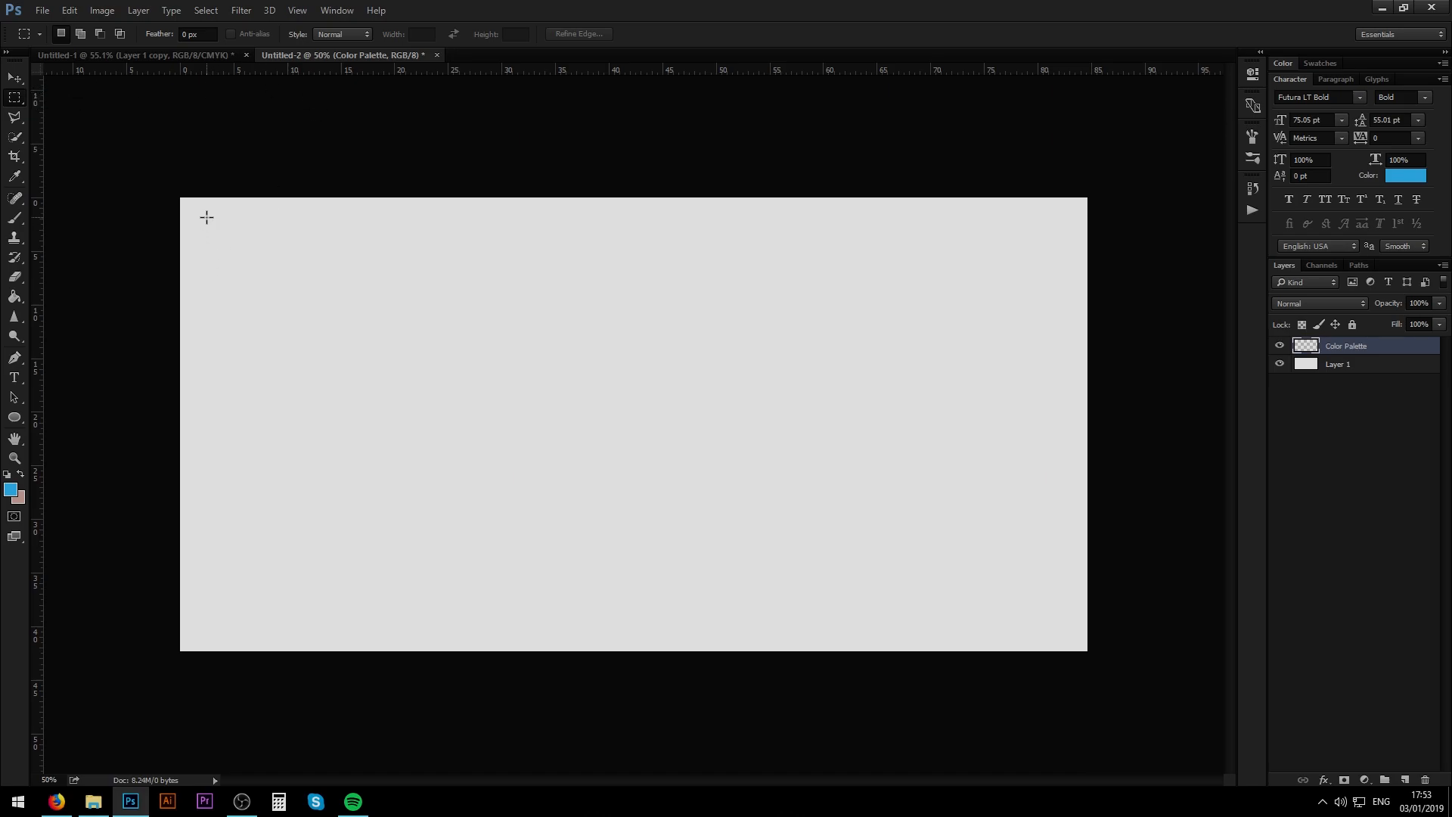
pyautogui.moveTo(205, 217); pyautogui.dragTo(270, 271)
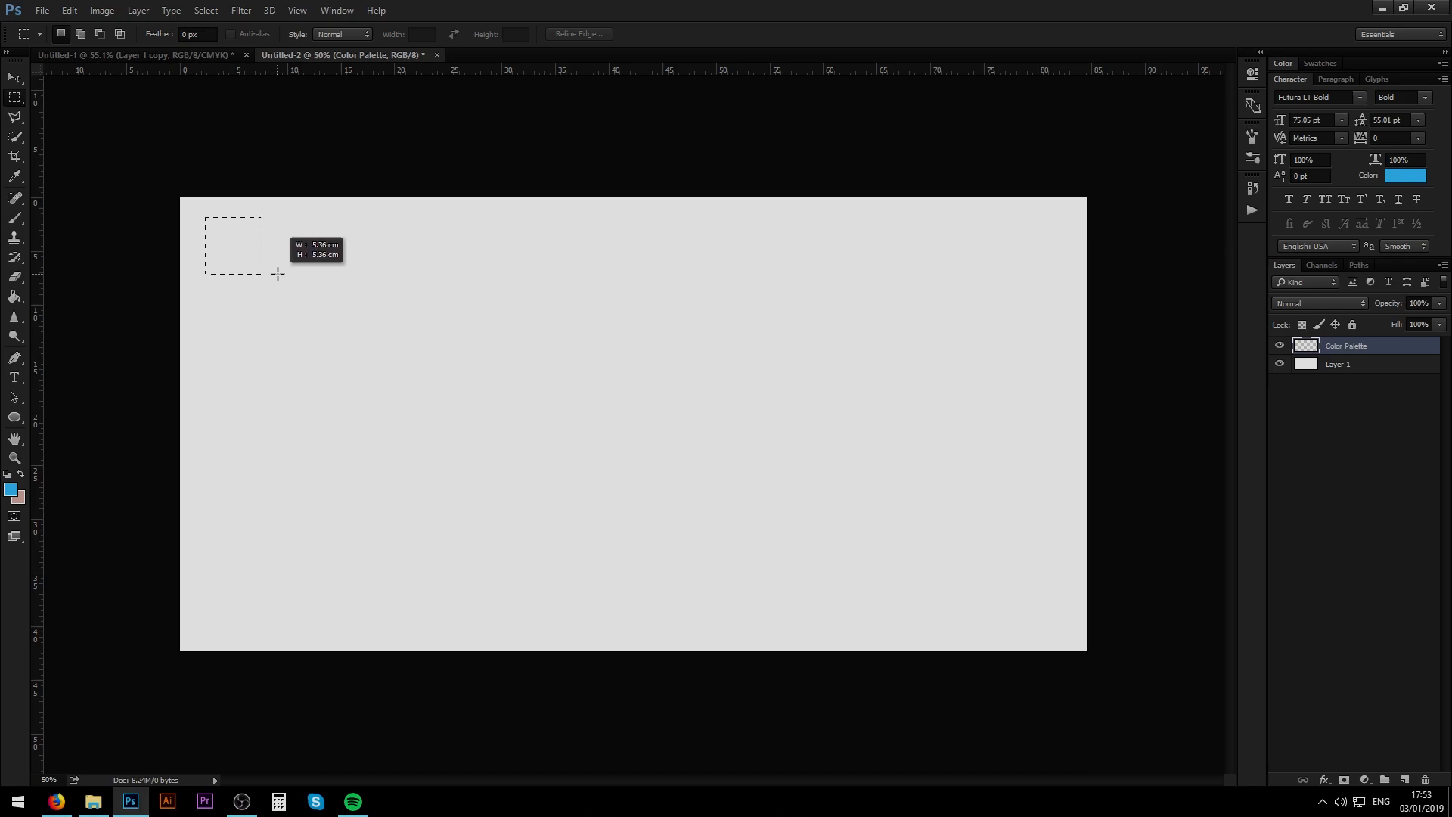
pyautogui.moveTo(271, 271); pyautogui.dragTo(296, 289)
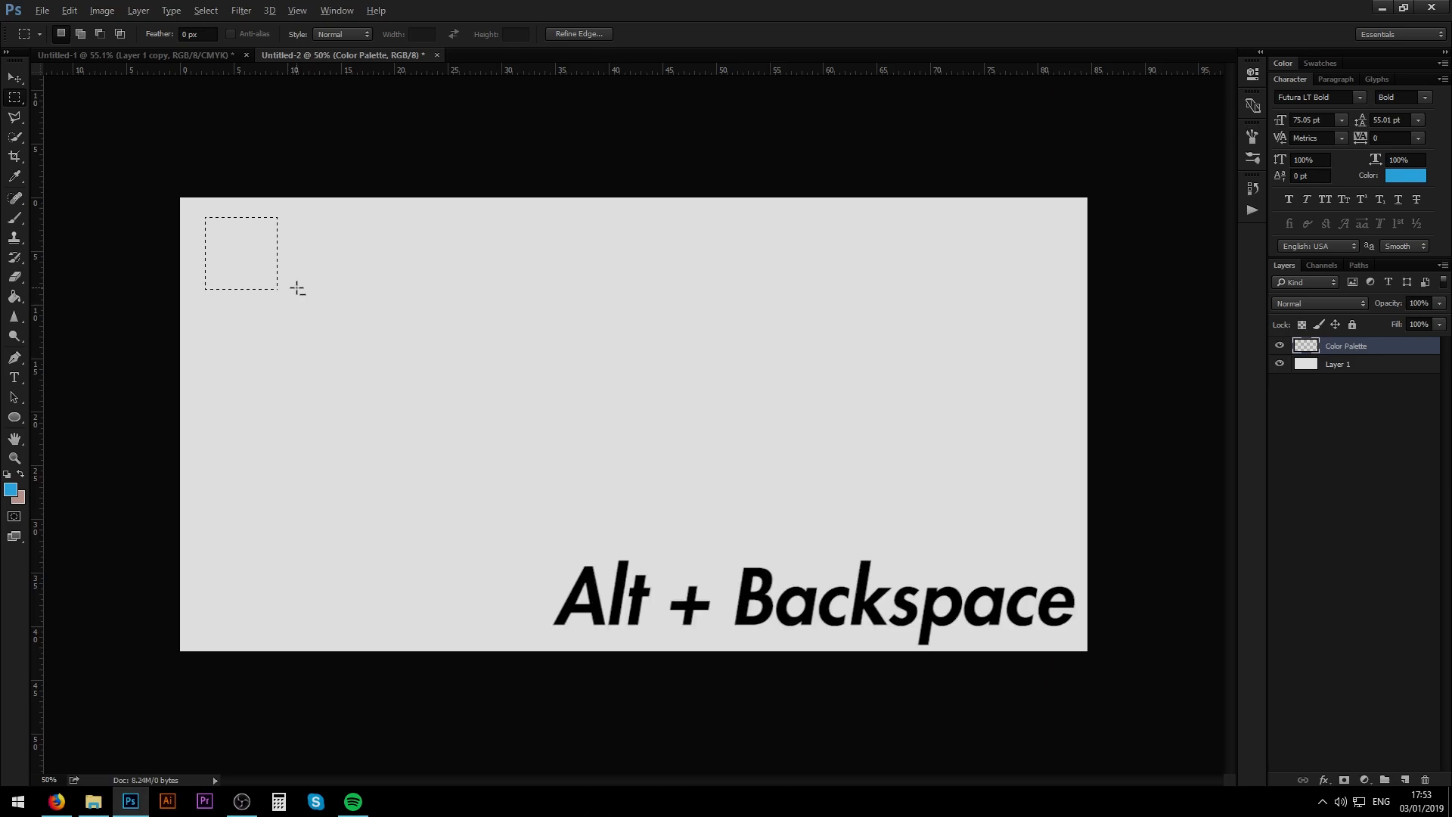
pyautogui.hotkey('alt', 'BackSpace')
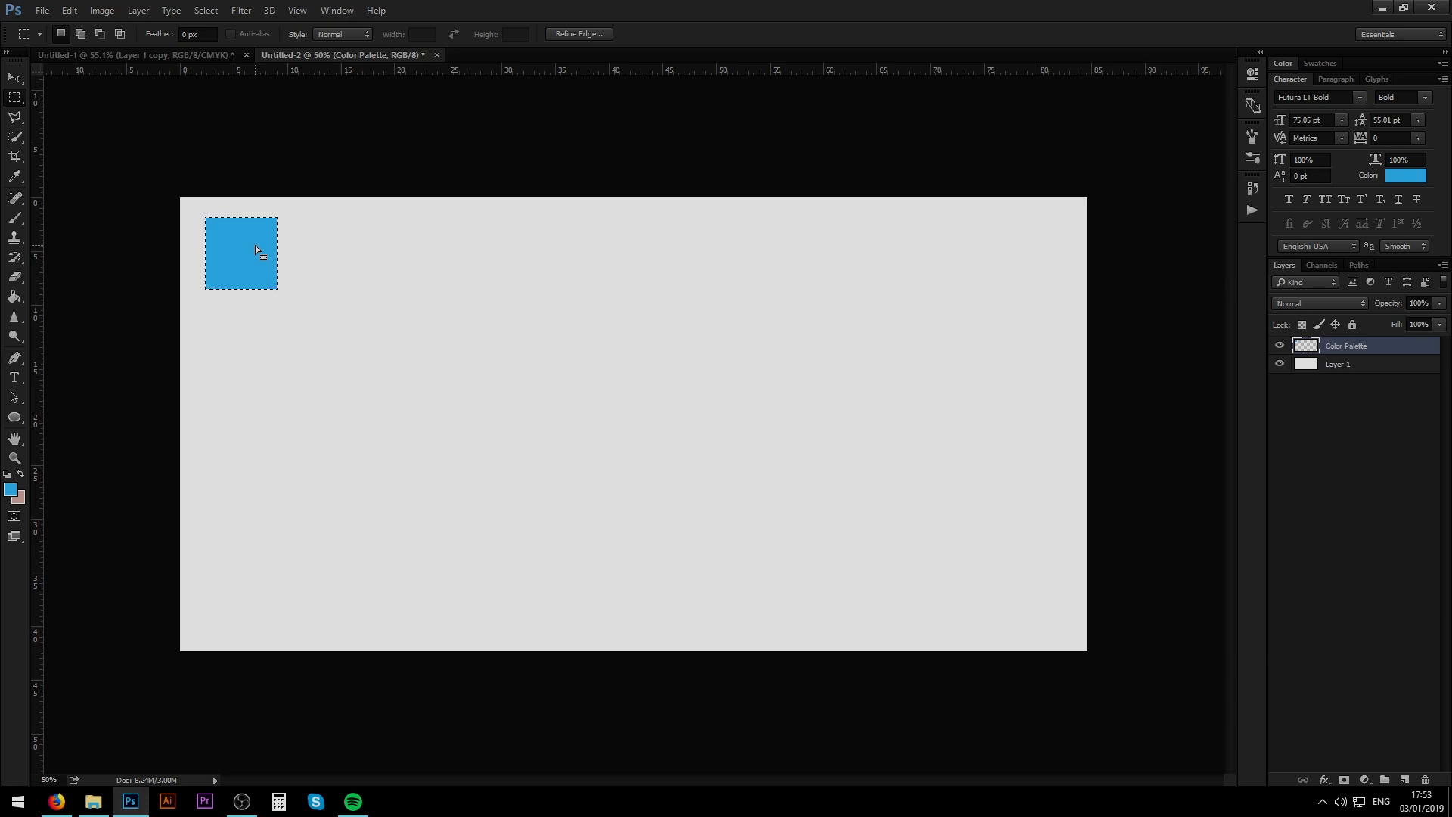
# Step: Move the square selection right of the blue square and fill it with red
pyautogui.moveTo(256, 251)
pyautogui.mouseDown()
pyautogui.moveTo(327, 253)
pyautogui.moveTo(242, 266)
pyautogui.mouseUp()
pyautogui.moveTo(245, 267); pyautogui.dragTo(290, 265)
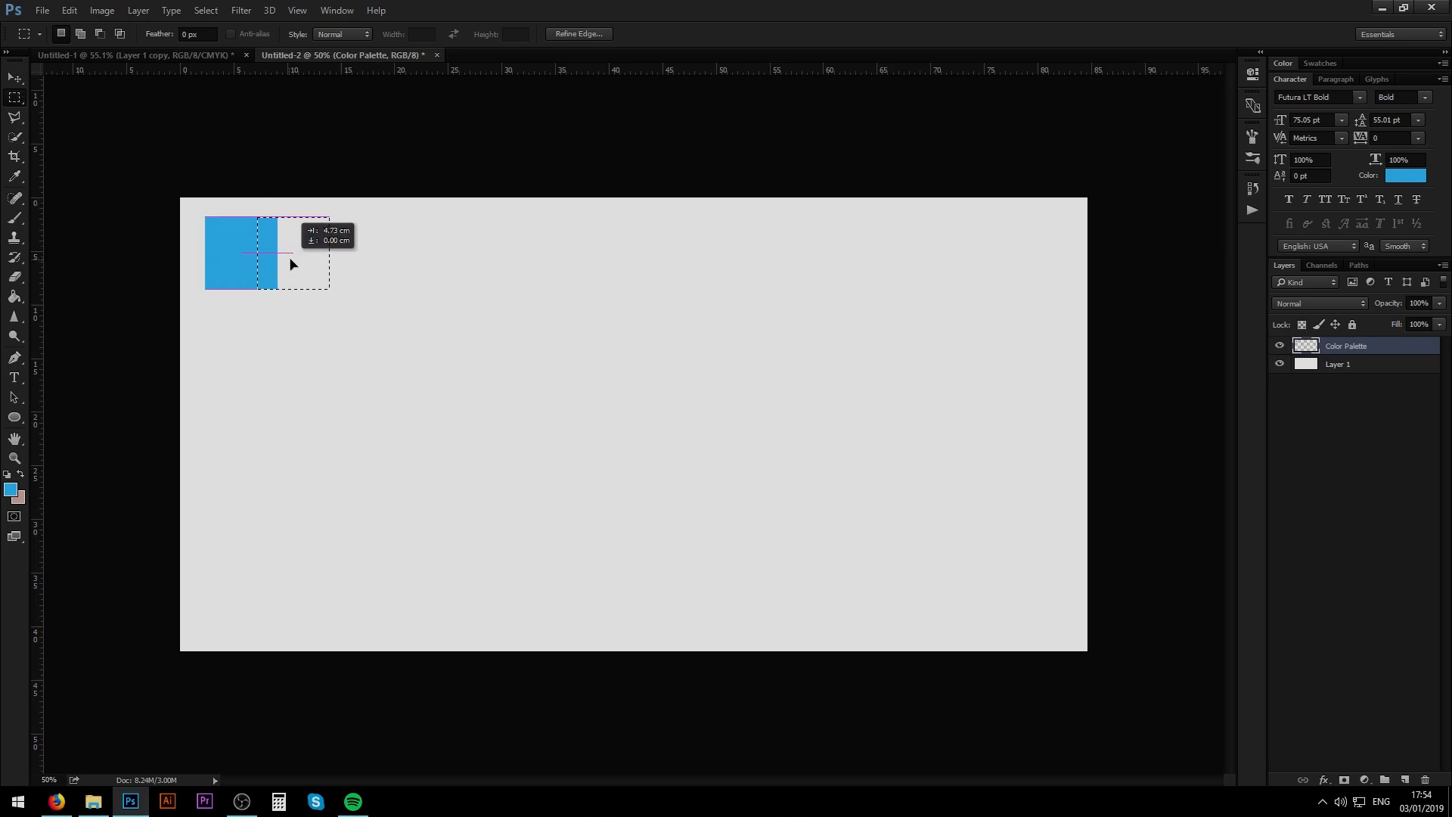
pyautogui.moveTo(290, 264); pyautogui.dragTo(327, 278)
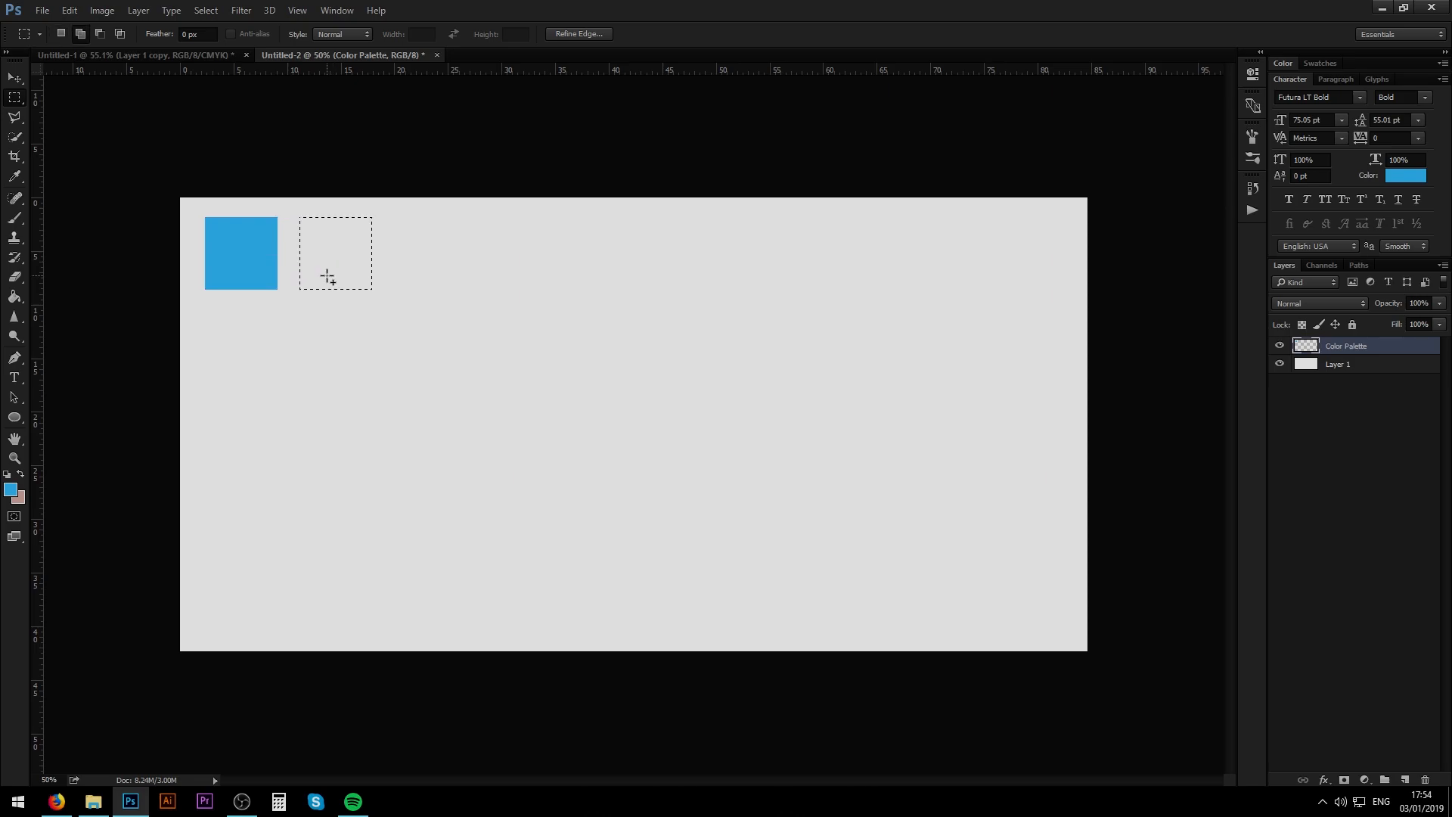
pyautogui.click(12, 489)
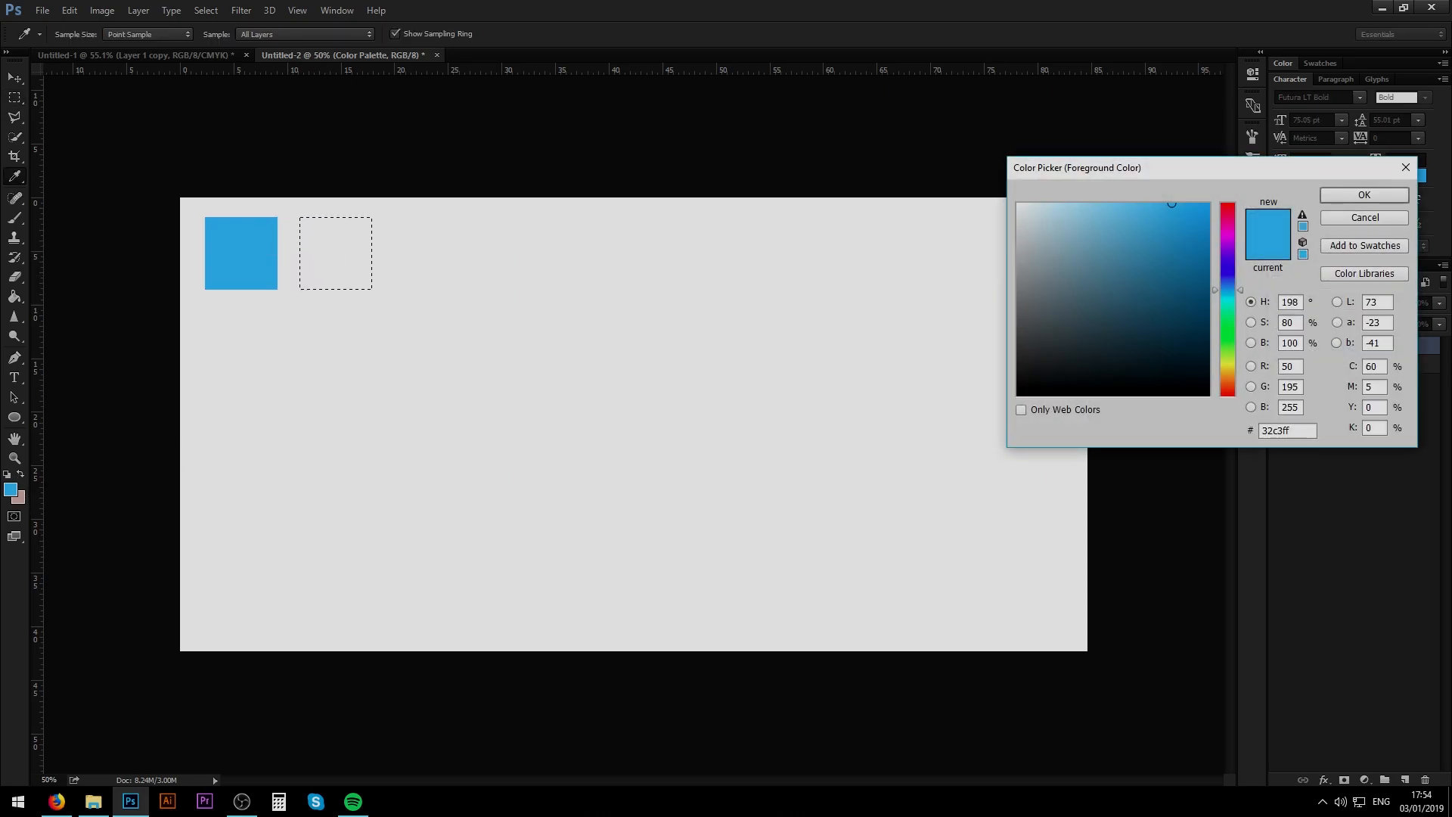
pyautogui.moveTo(1228, 384); pyautogui.dragTo(1227, 206)
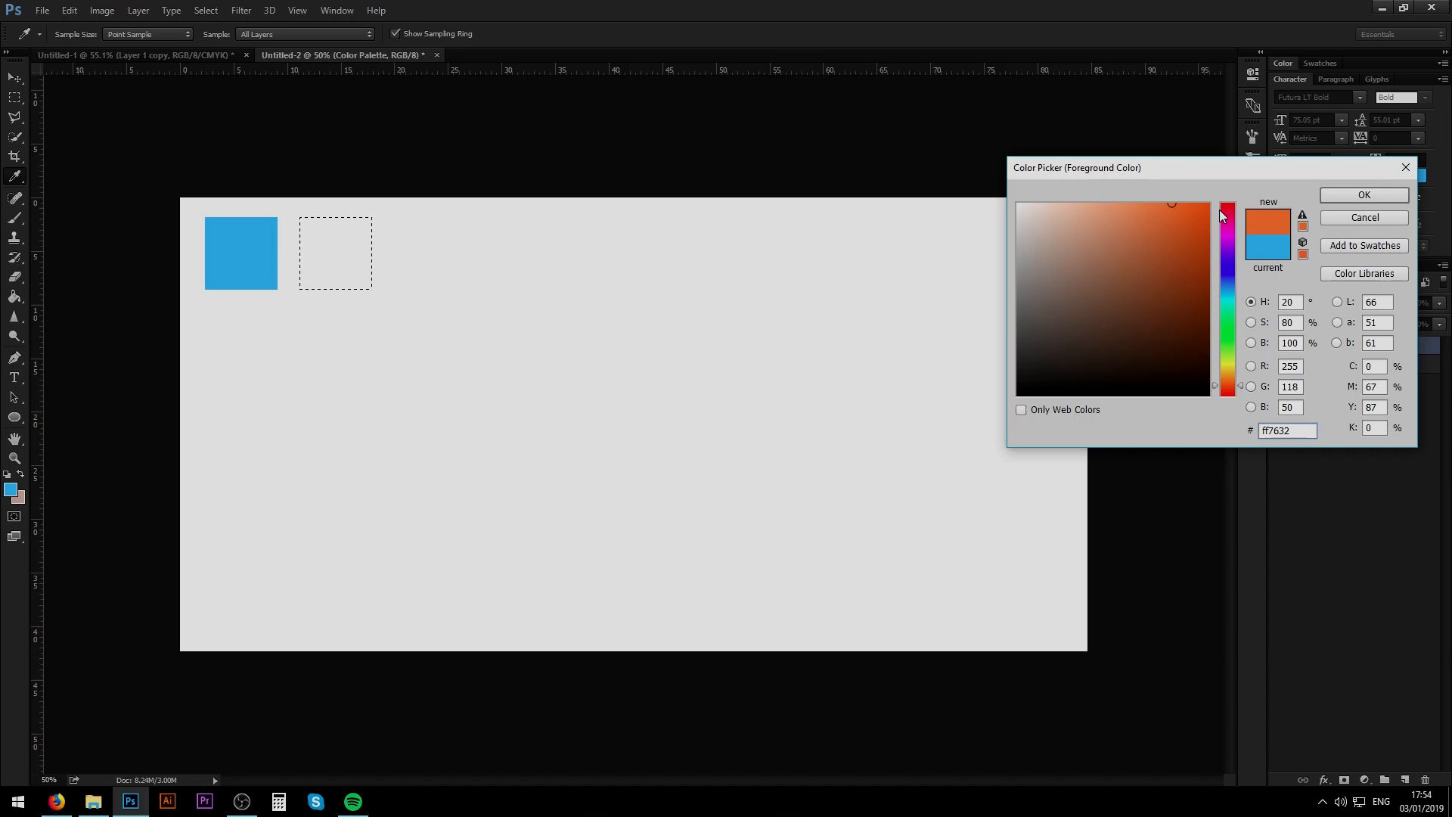
pyautogui.click(1365, 195)
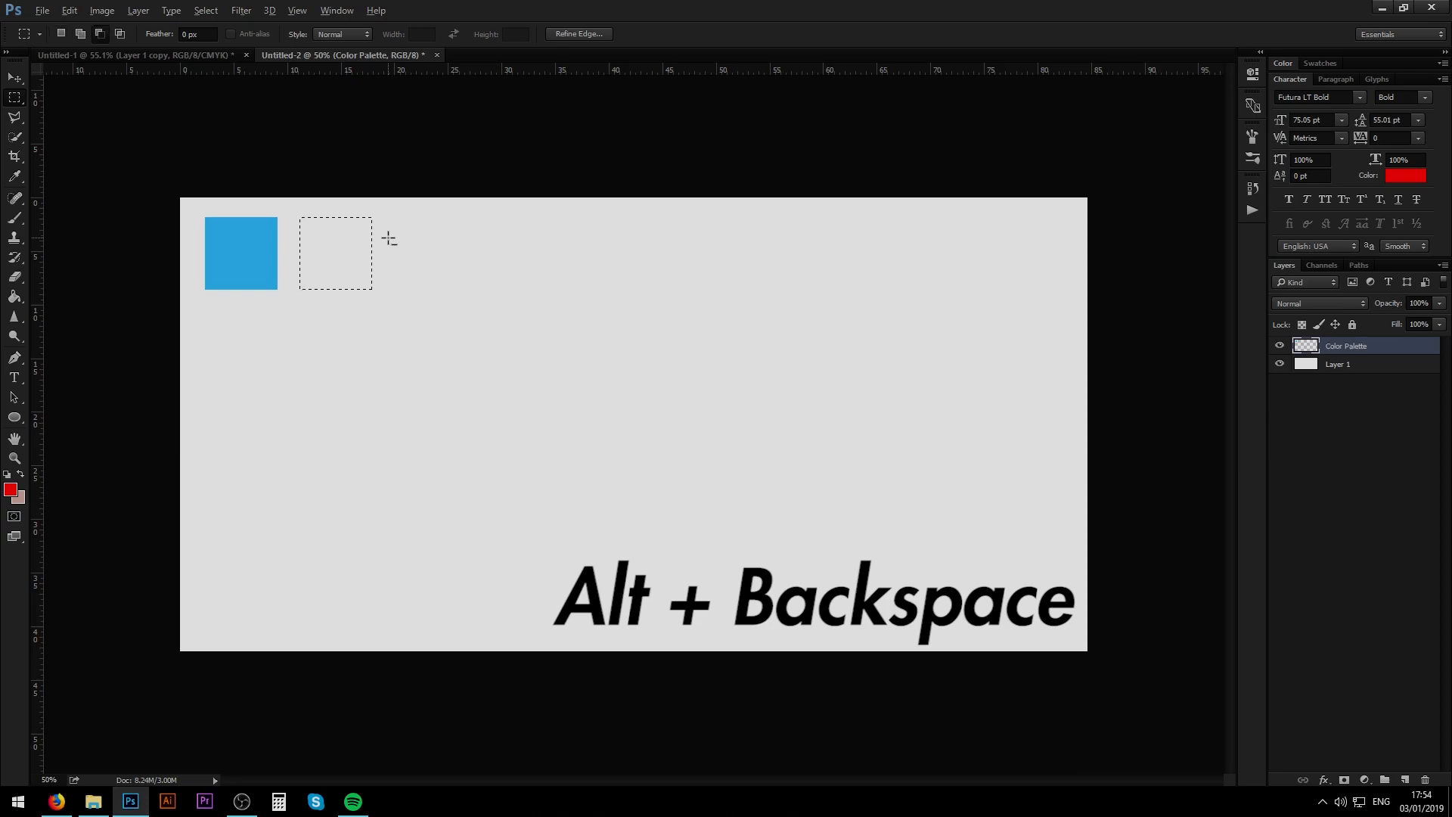
pyautogui.hotkey('alt', 'BackSpace')
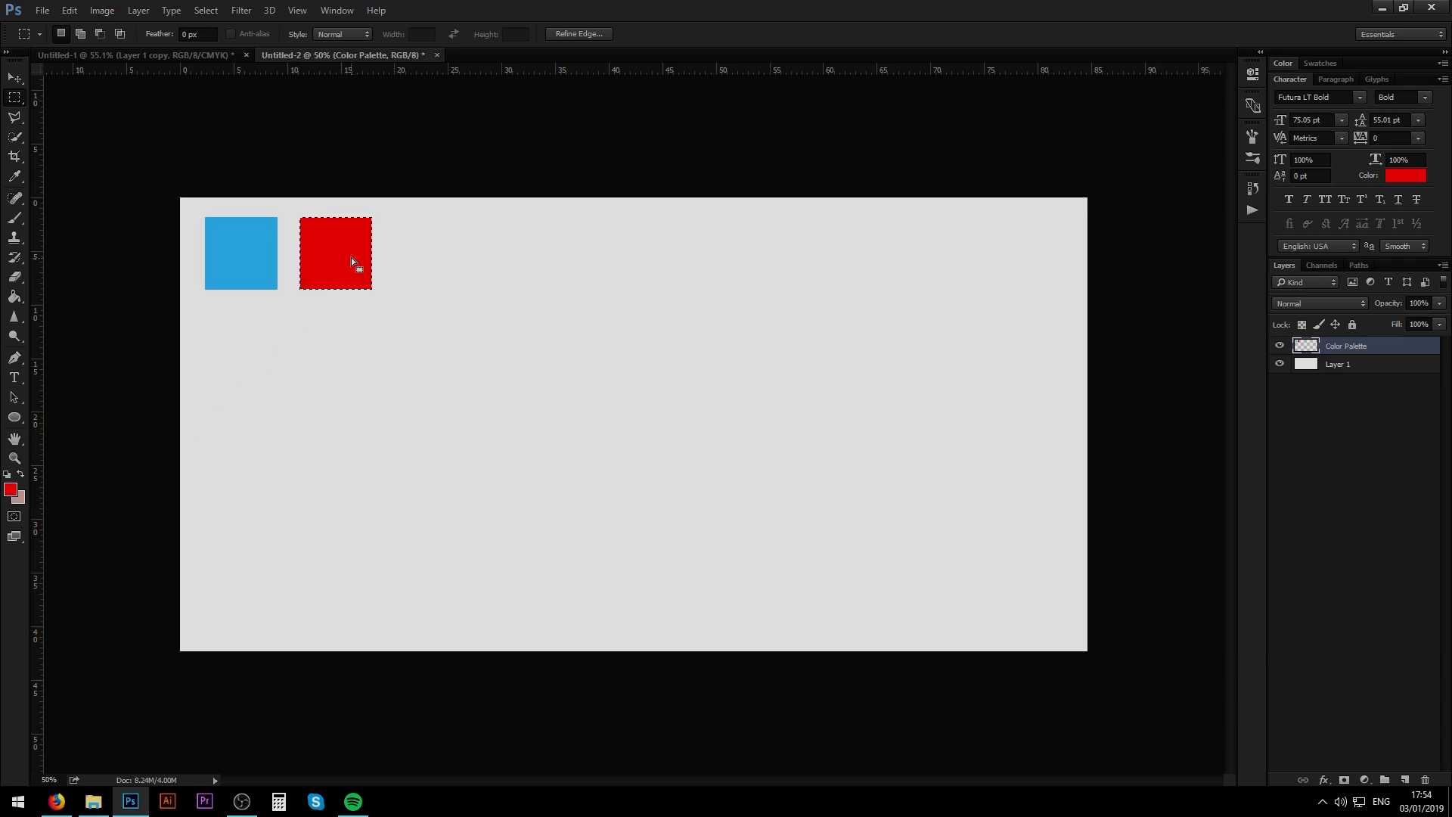
# Step: Move the selection one spot right and fill it with green
pyautogui.moveTo(352, 263); pyautogui.dragTo(443, 263)
pyautogui.click(10, 491)
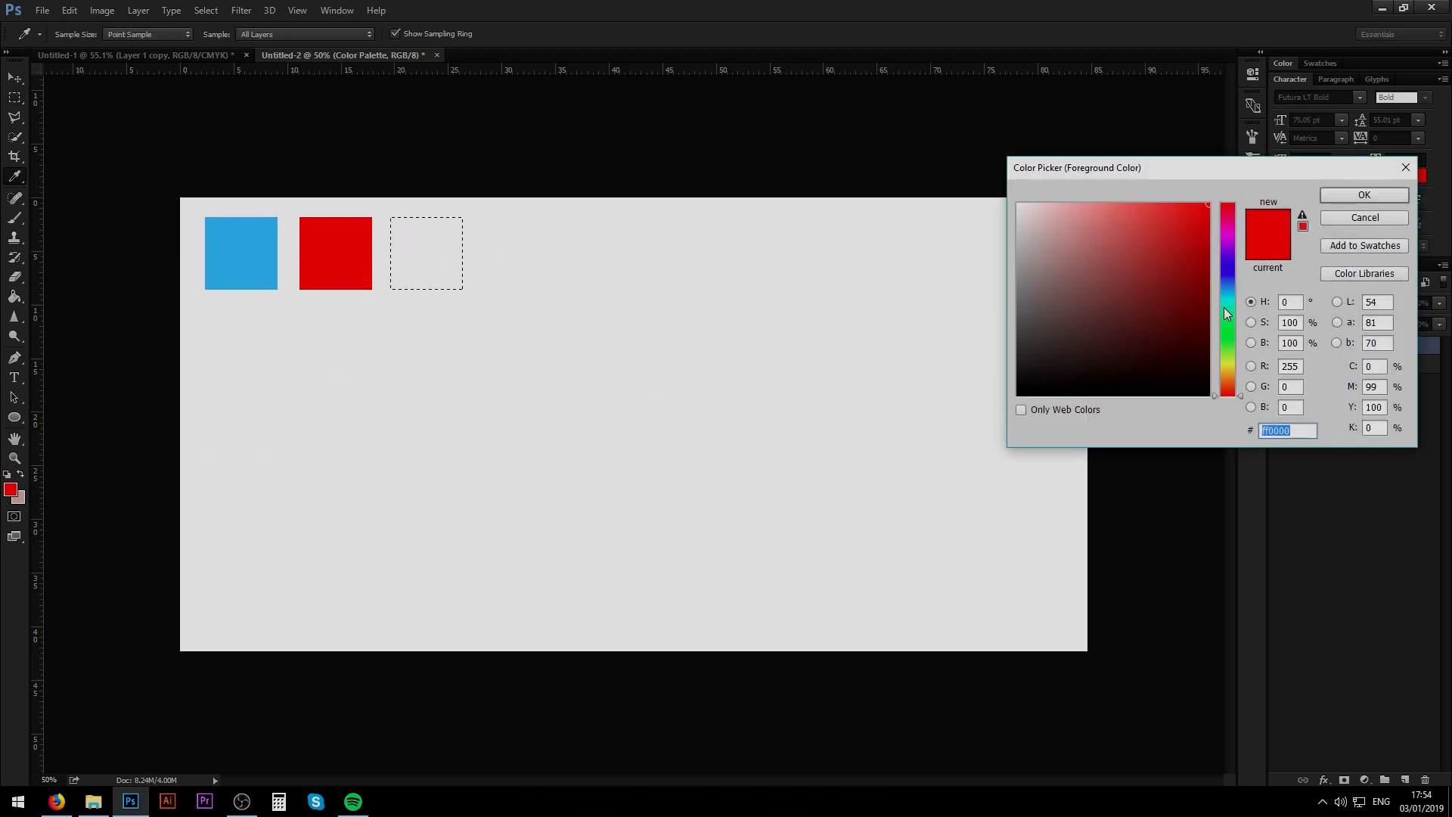
pyautogui.click(1225, 315)
pyautogui.click(1364, 196)
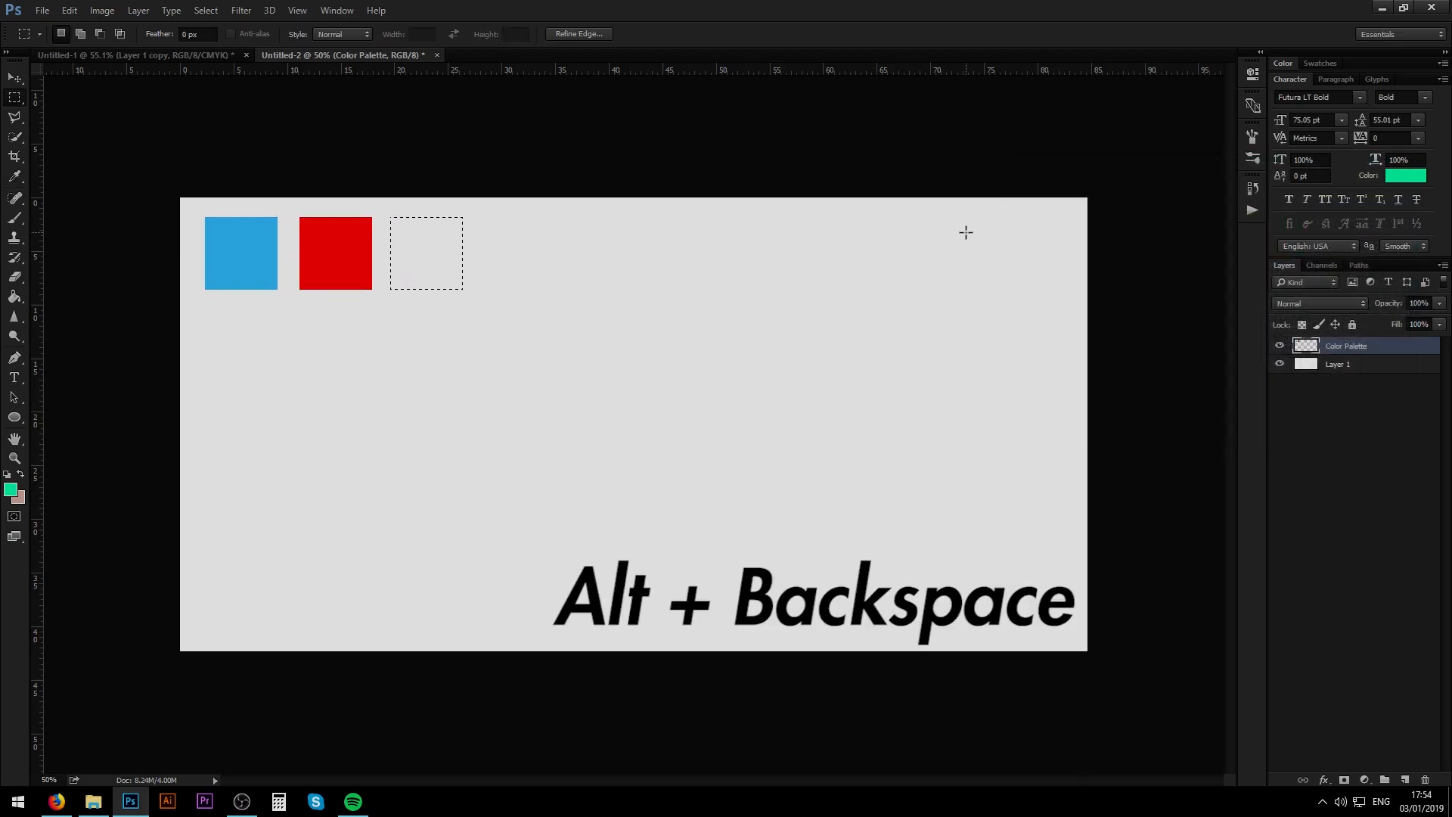
pyautogui.hotkey('alt', 'BackSpace')
# Step: Move the selection to the next spot, fill it with strong blue, then deselect
pyautogui.moveTo(437, 252); pyautogui.dragTo(525, 243)
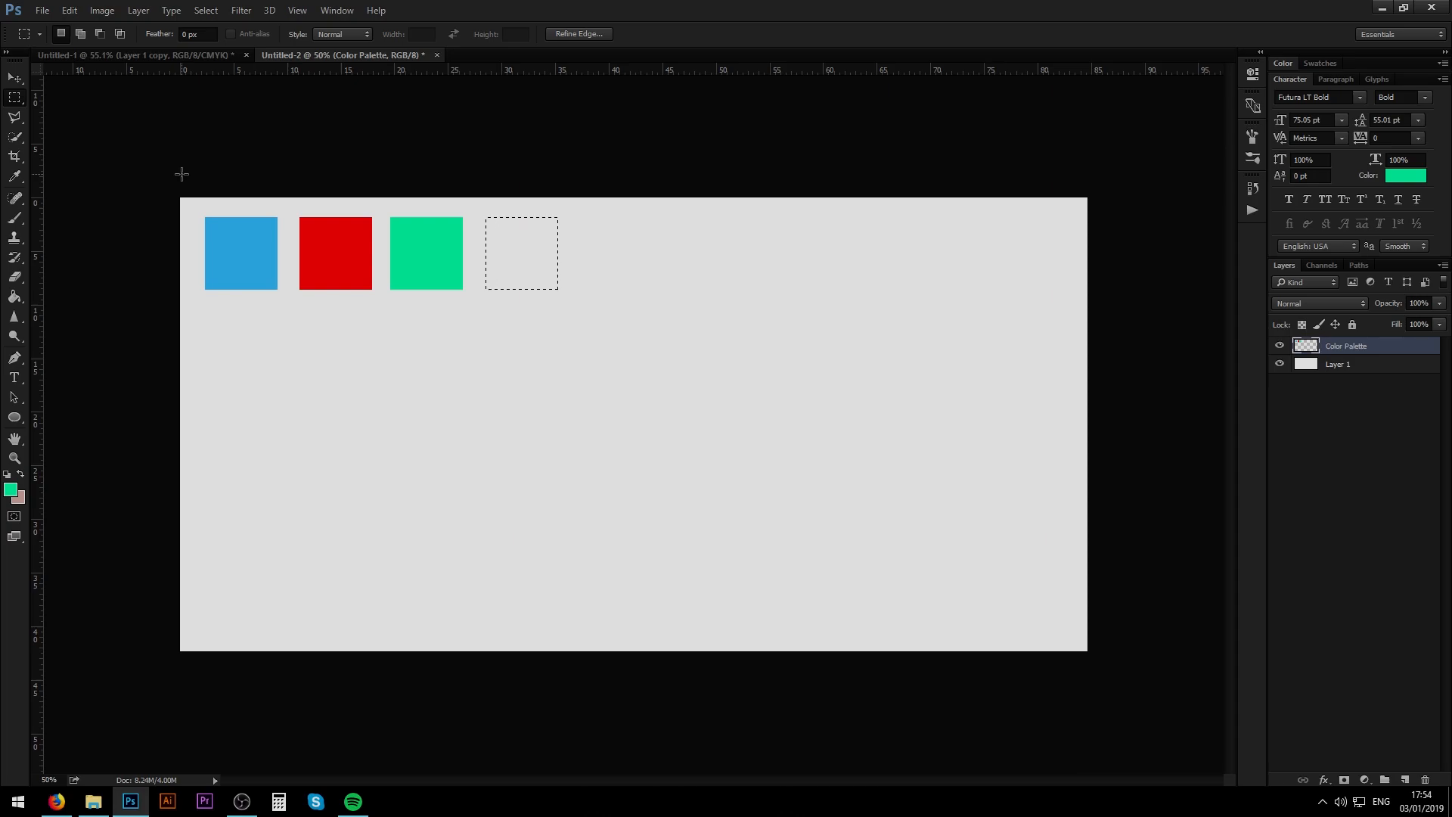
pyautogui.click(11, 489)
pyautogui.moveTo(1228, 309)
pyautogui.mouseDown()
pyautogui.moveTo(1228, 260)
pyautogui.moveTo(1223, 284)
pyautogui.mouseUp()
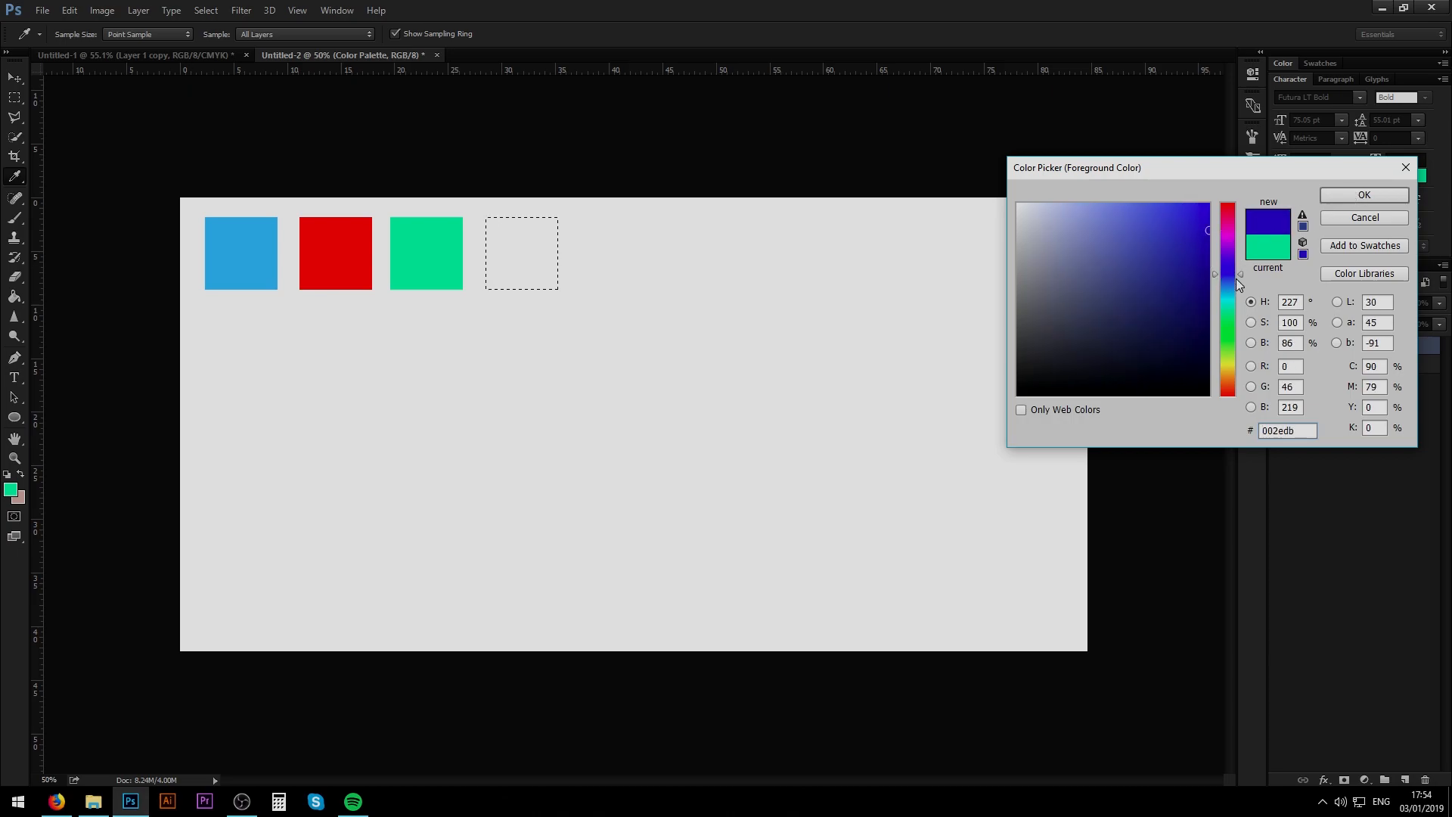
pyautogui.click(1208, 231)
pyautogui.press('Return')
pyautogui.hotkey('alt', 'BackSpace')
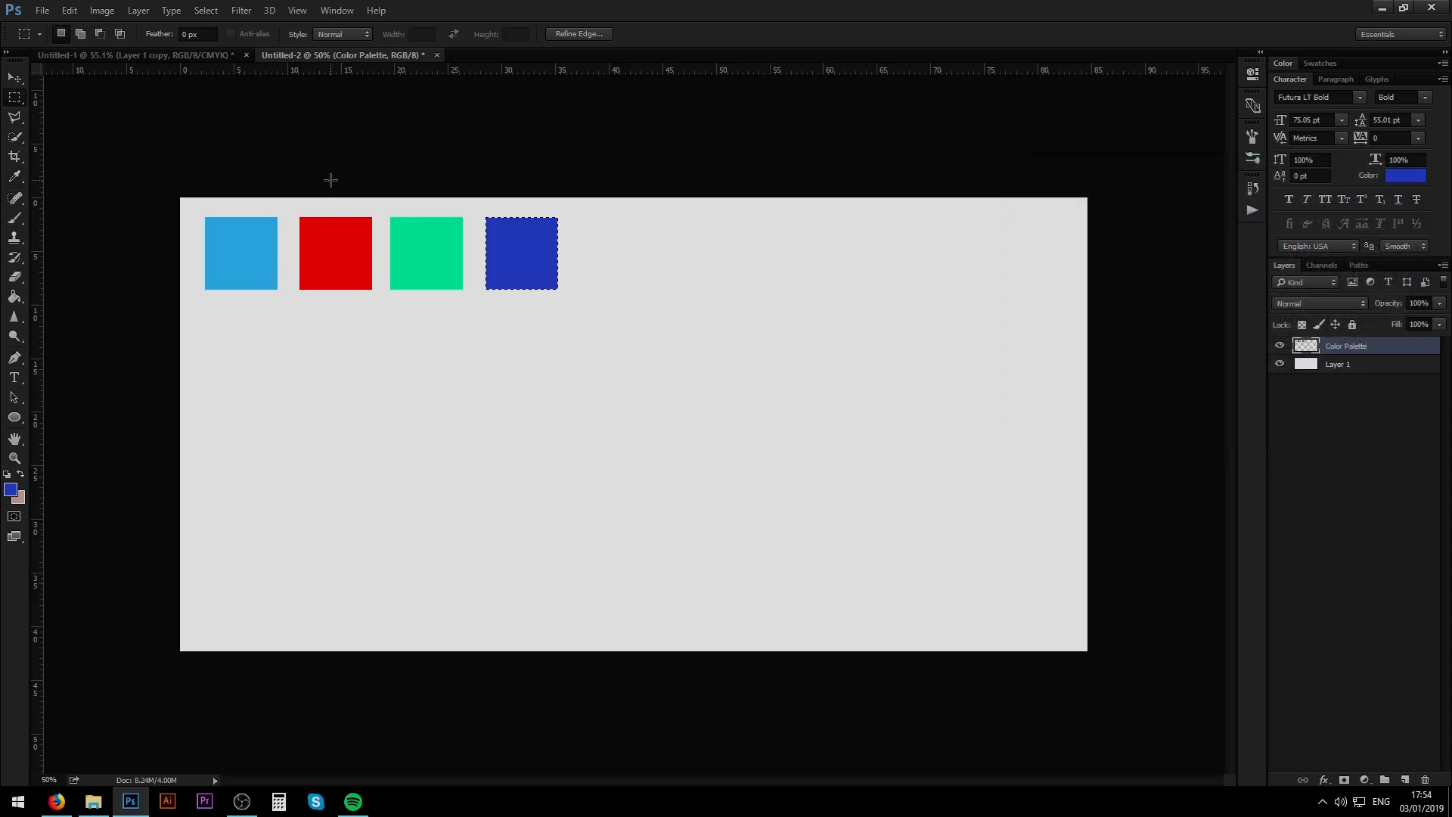
pyautogui.click(392, 190)
# Step: Draw a circular Elliptical Marquee selection under the first square, redrawing it once
pyautogui.rightClick(14, 101)
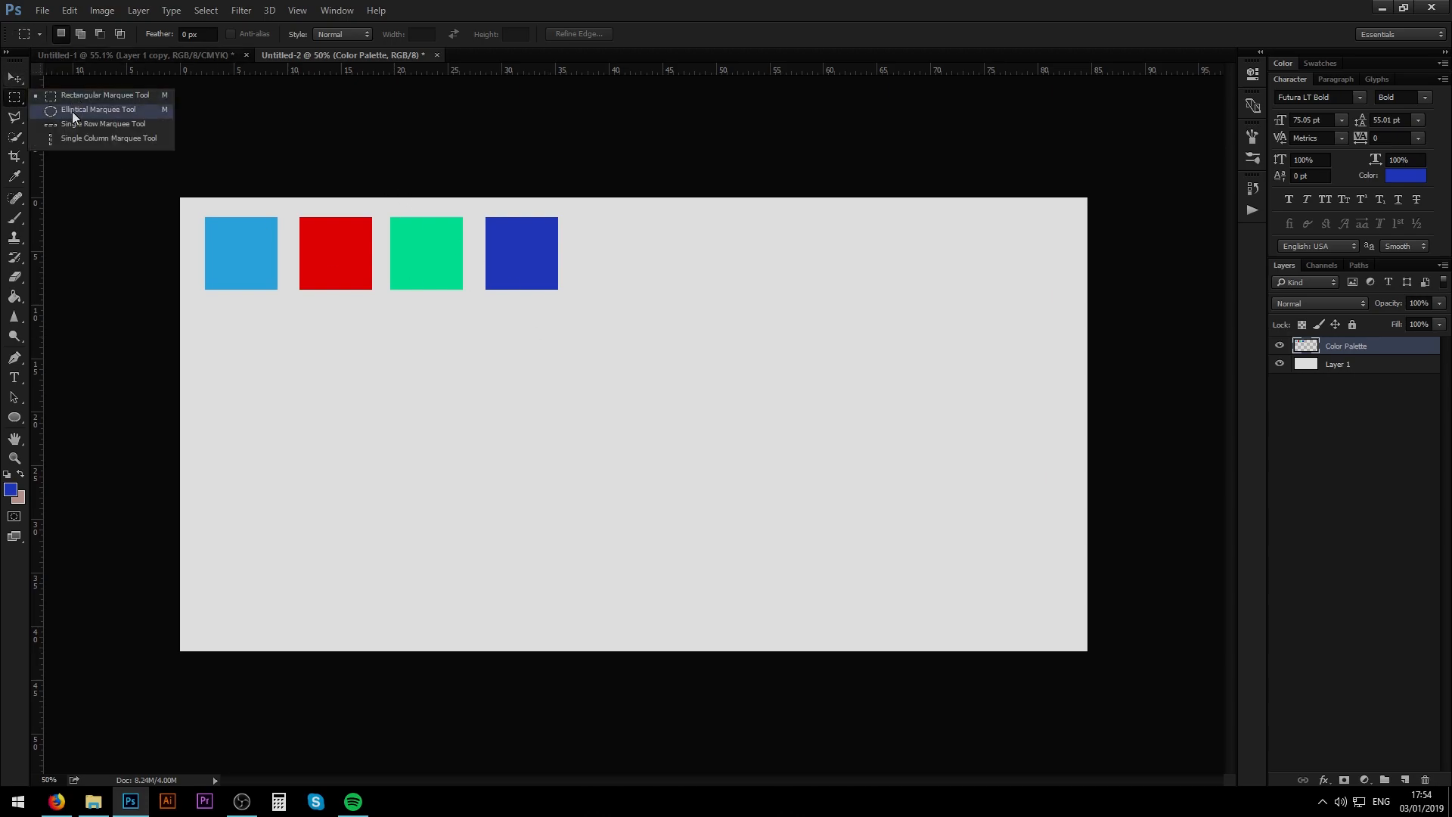
pyautogui.click(73, 110)
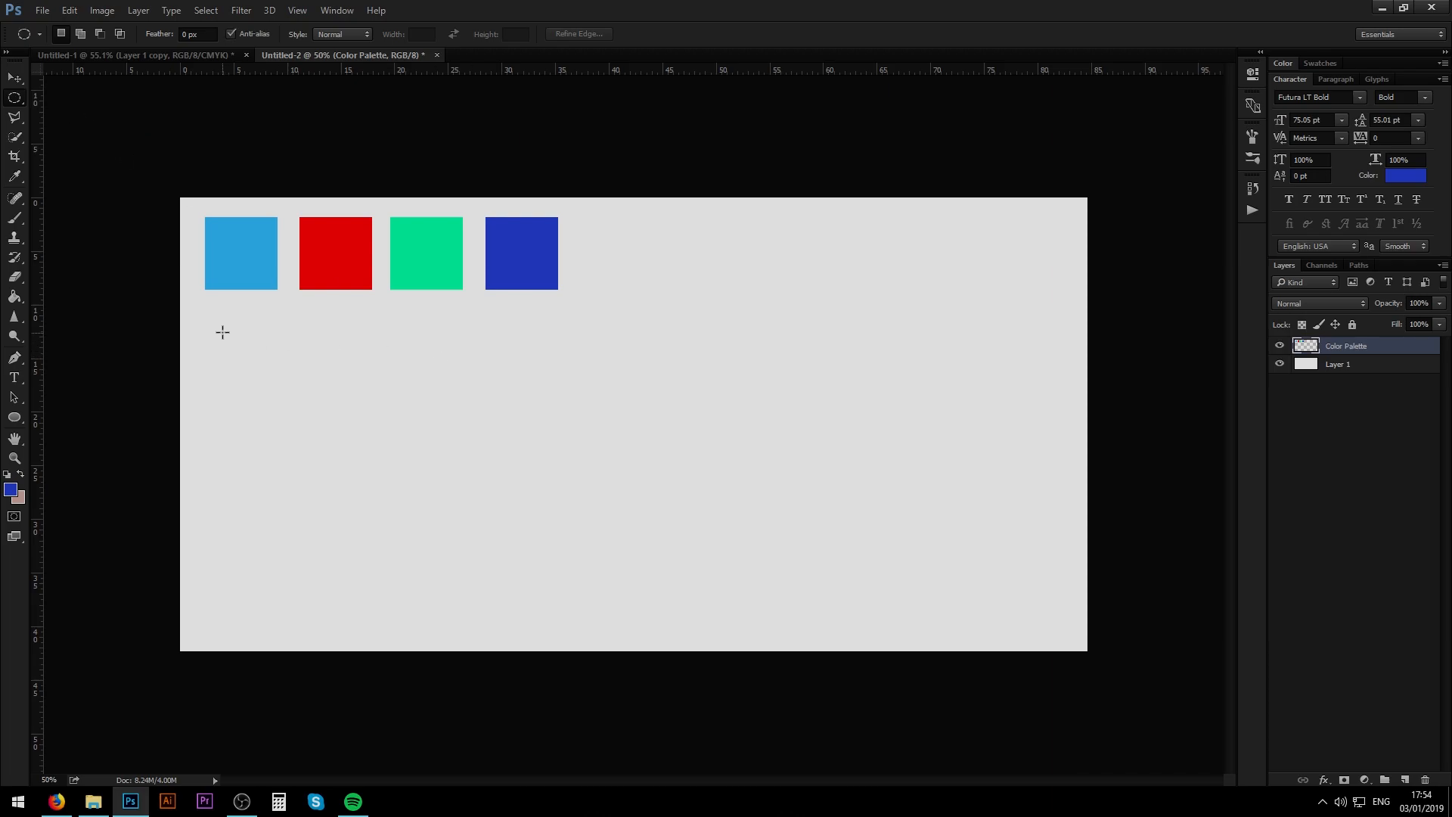
pyautogui.moveTo(238, 359)
pyautogui.mouseDown()
pyautogui.moveTo(288, 324)
pyautogui.moveTo(292, 406)
pyautogui.mouseUp()
pyautogui.click(280, 327)
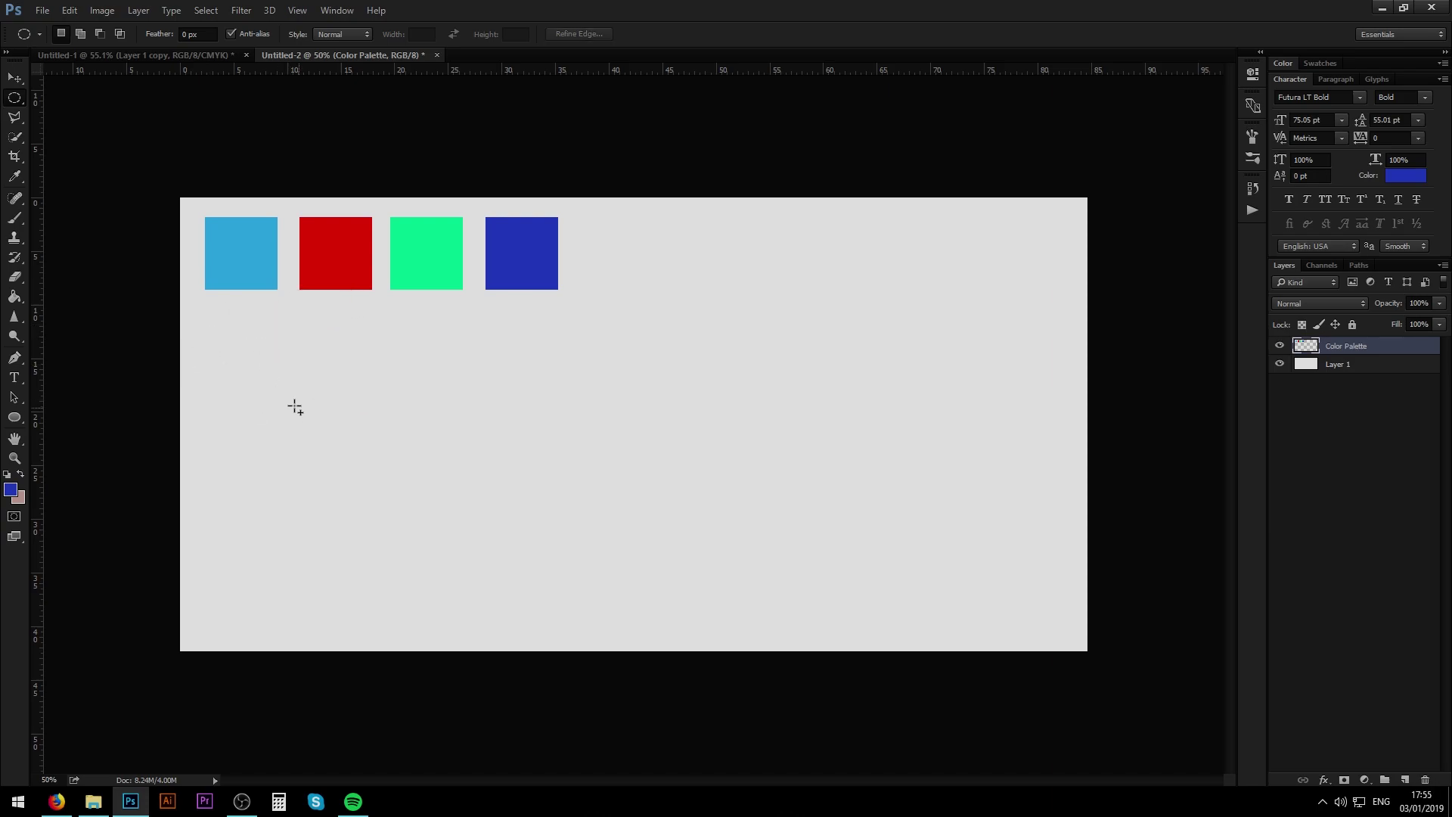
pyautogui.rightClick(16, 105)
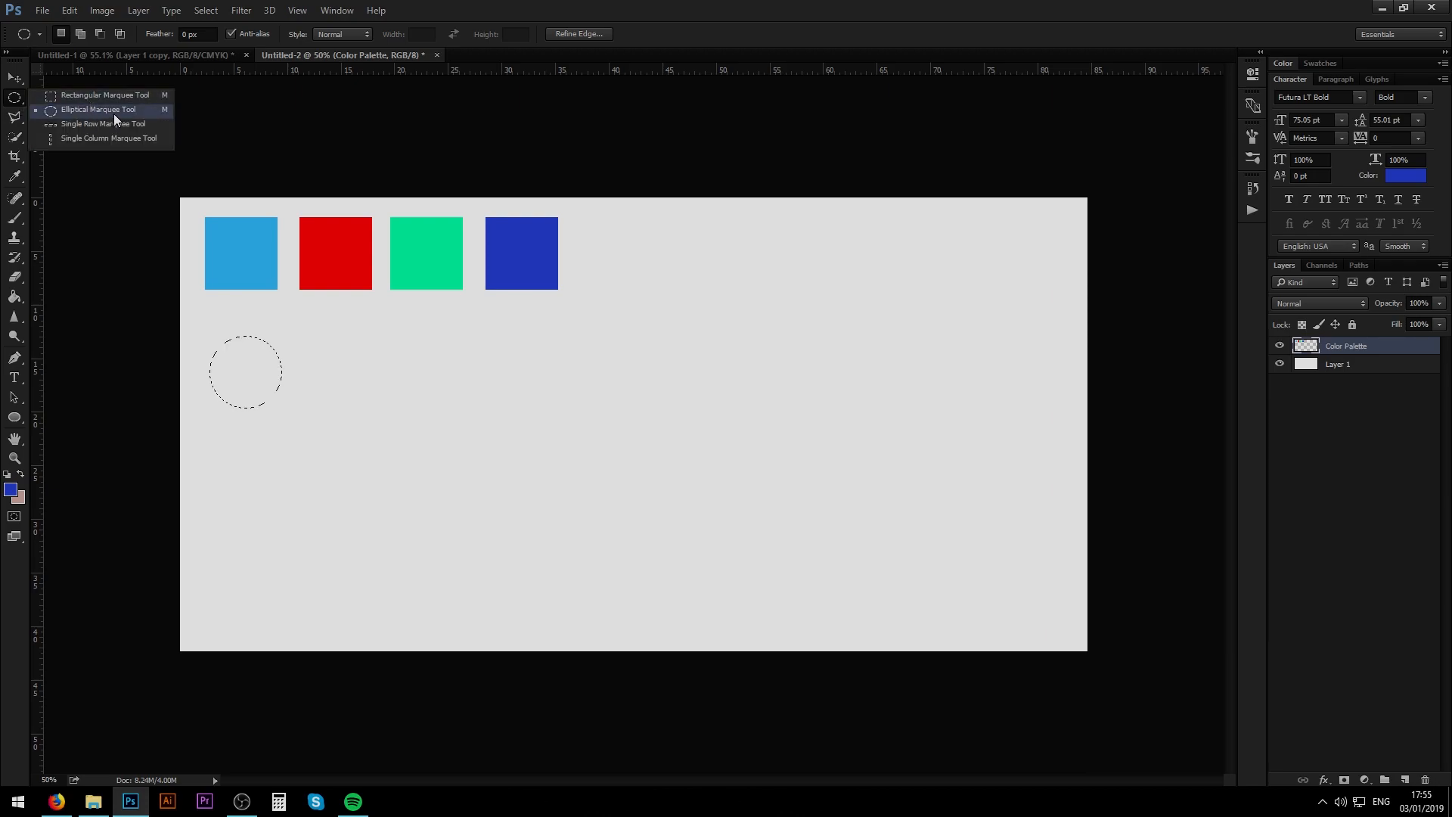
pyautogui.click(244, 381)
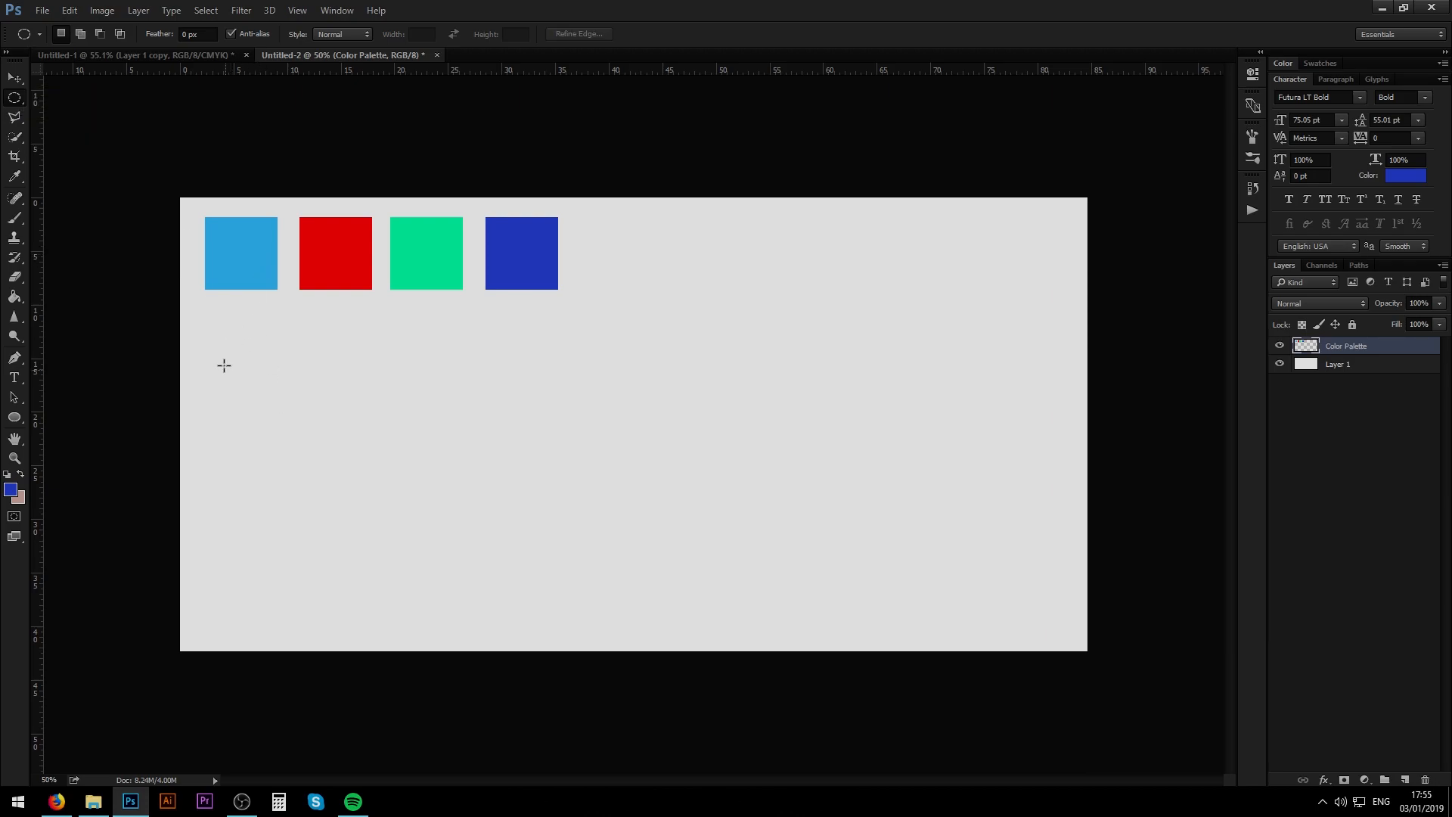
pyautogui.moveTo(207, 336); pyautogui.dragTo(293, 419)
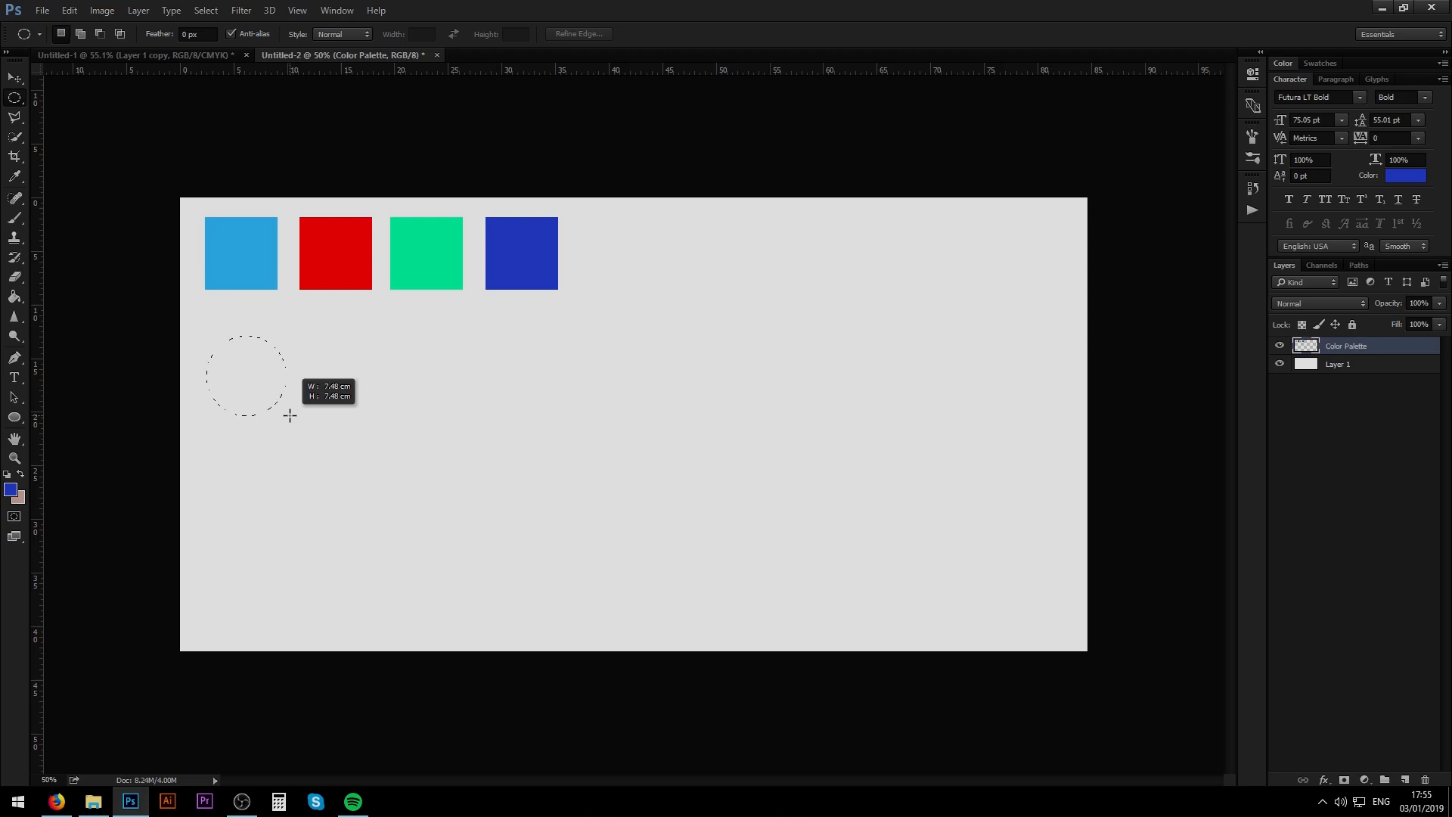
pyautogui.moveTo(294, 418); pyautogui.dragTo(254, 379)
pyautogui.press('shift')
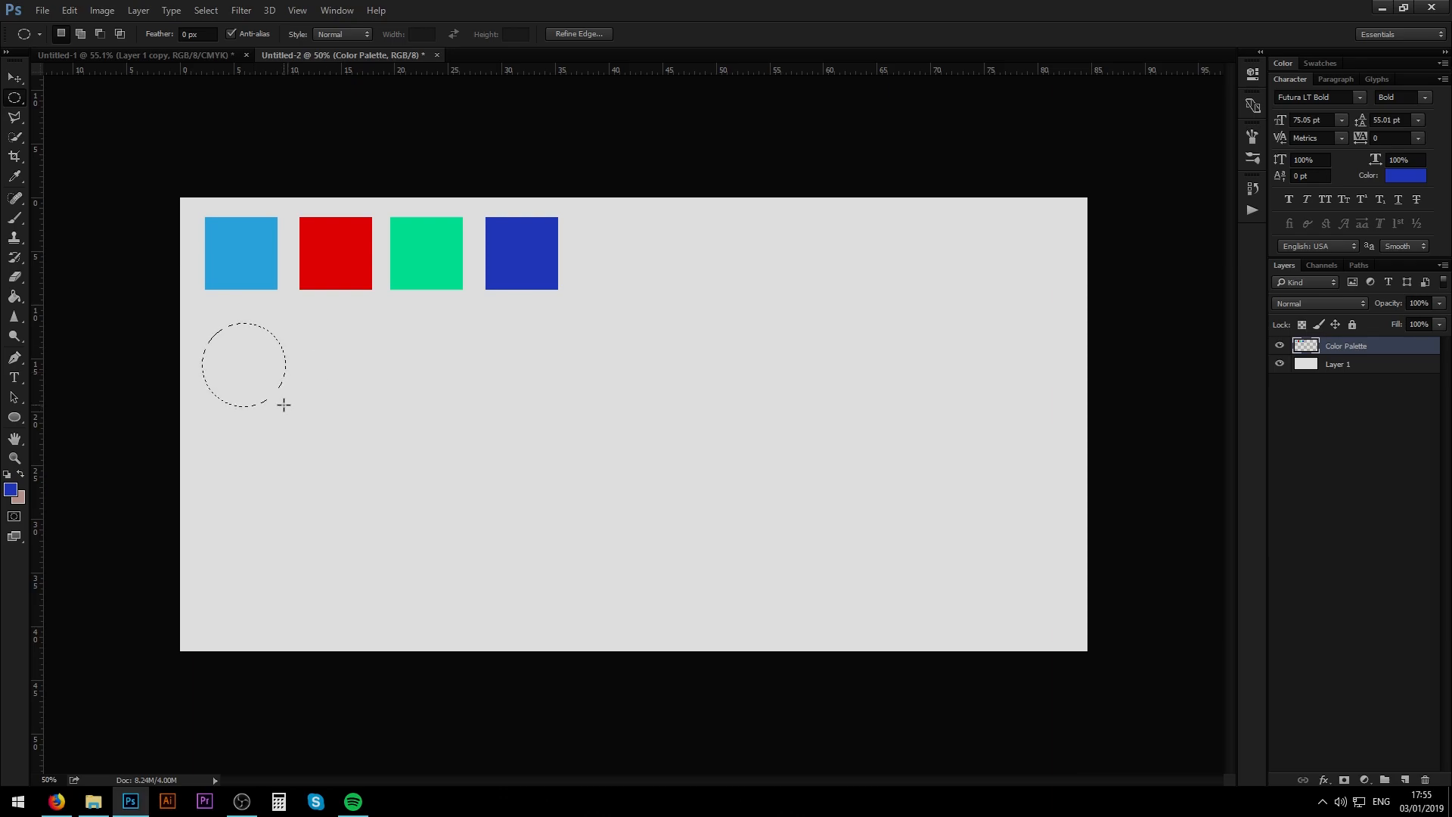
# Step: Fill circles under the first two squares with eyedropper-sampled light blue and red
pyautogui.press('i')
pyautogui.click(248, 268)
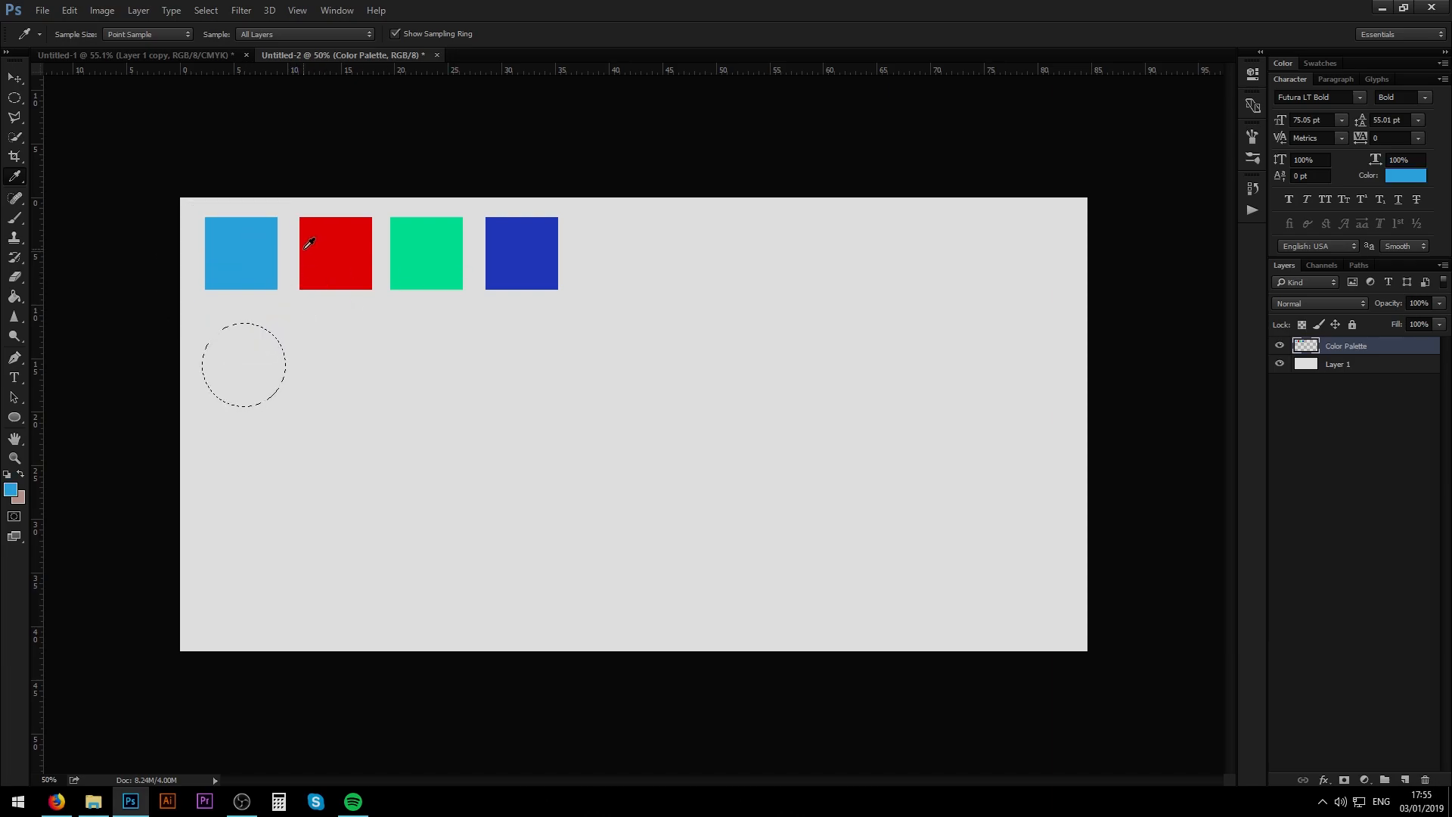
pyautogui.hotkey('alt', 'BackSpace')
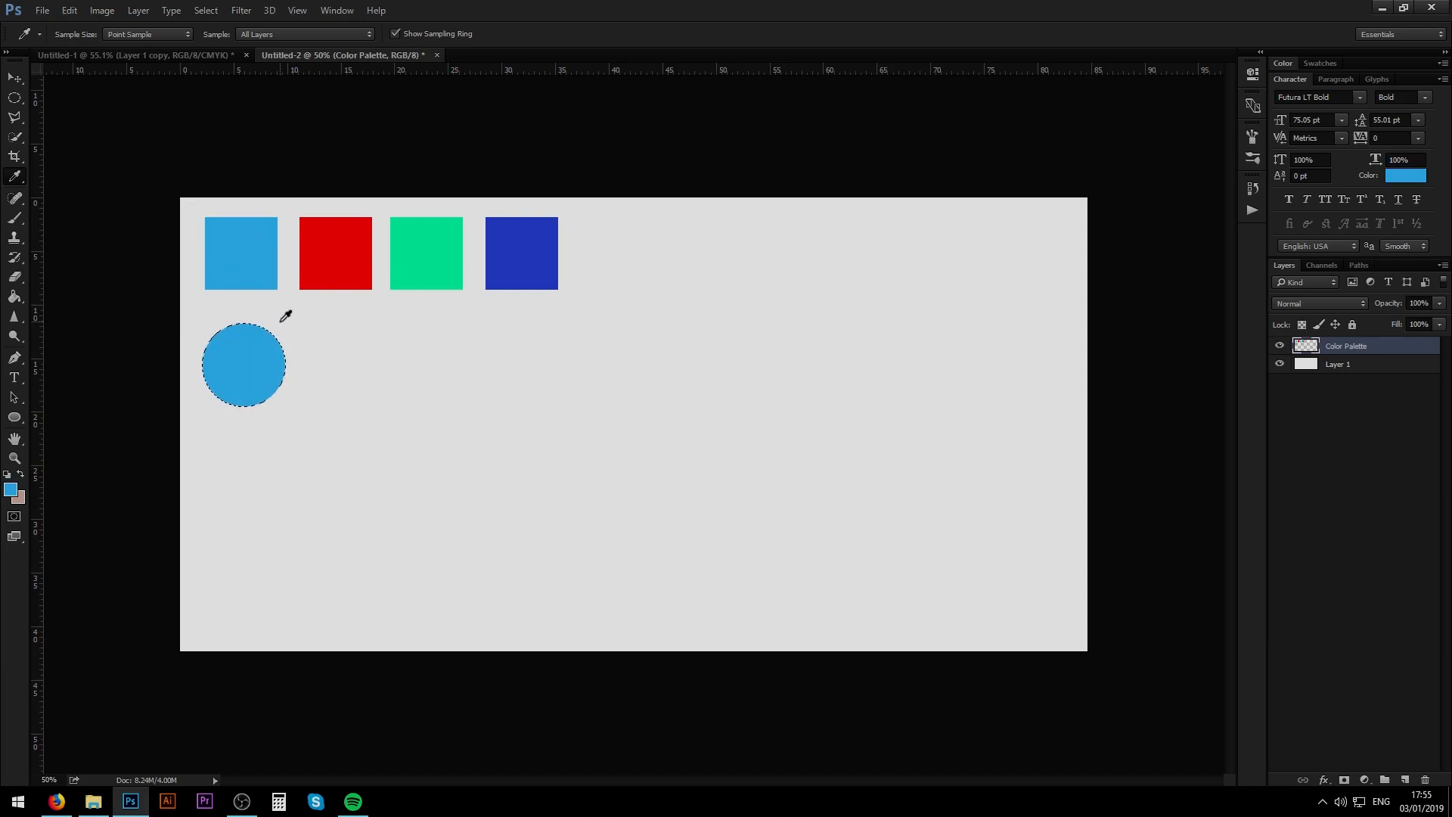
pyautogui.press('m')
pyautogui.moveTo(245, 347); pyautogui.dragTo(337, 346)
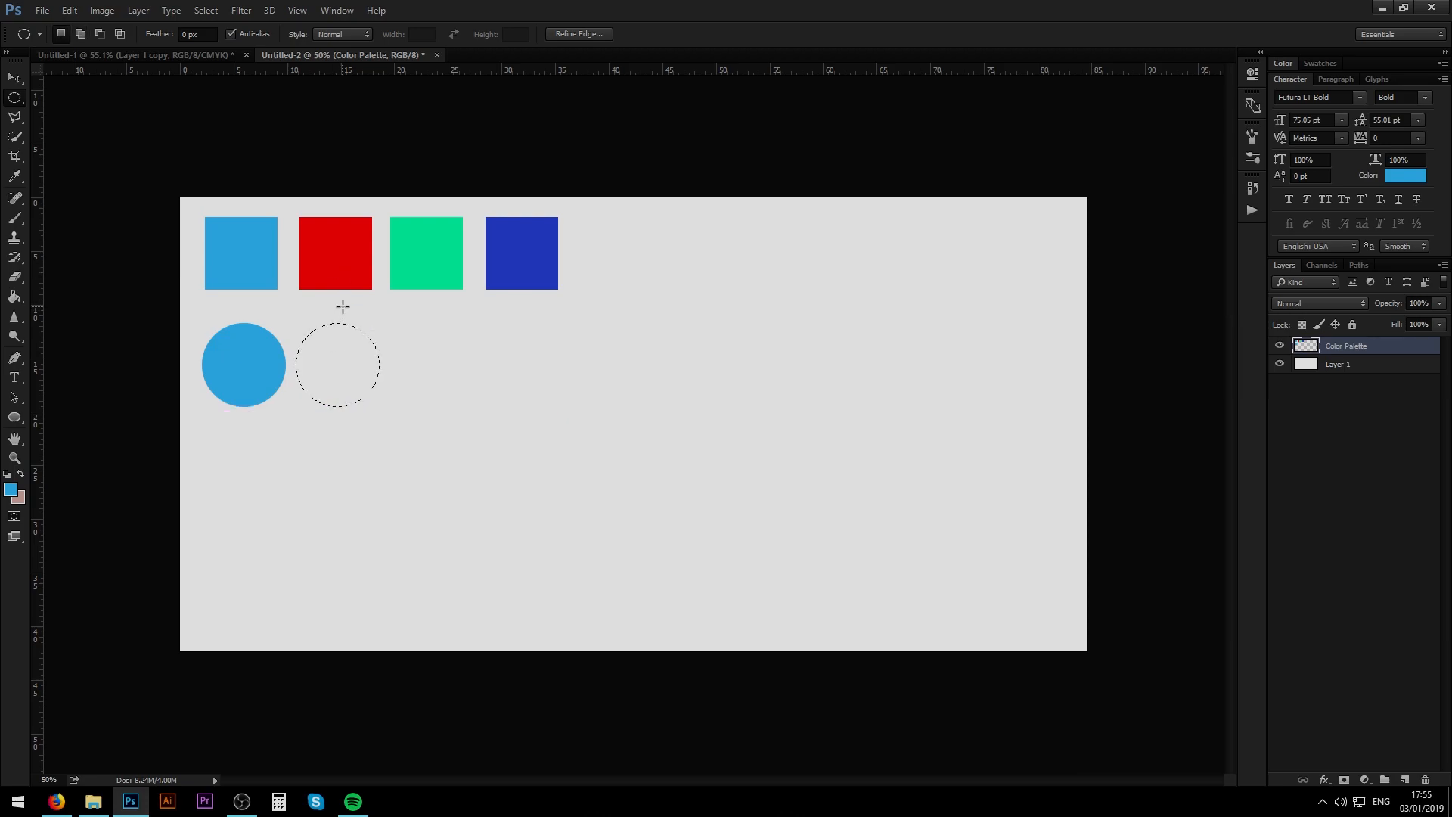
pyautogui.press('i')
pyautogui.click(353, 241)
pyautogui.hotkey('alt', 'BackSpace')
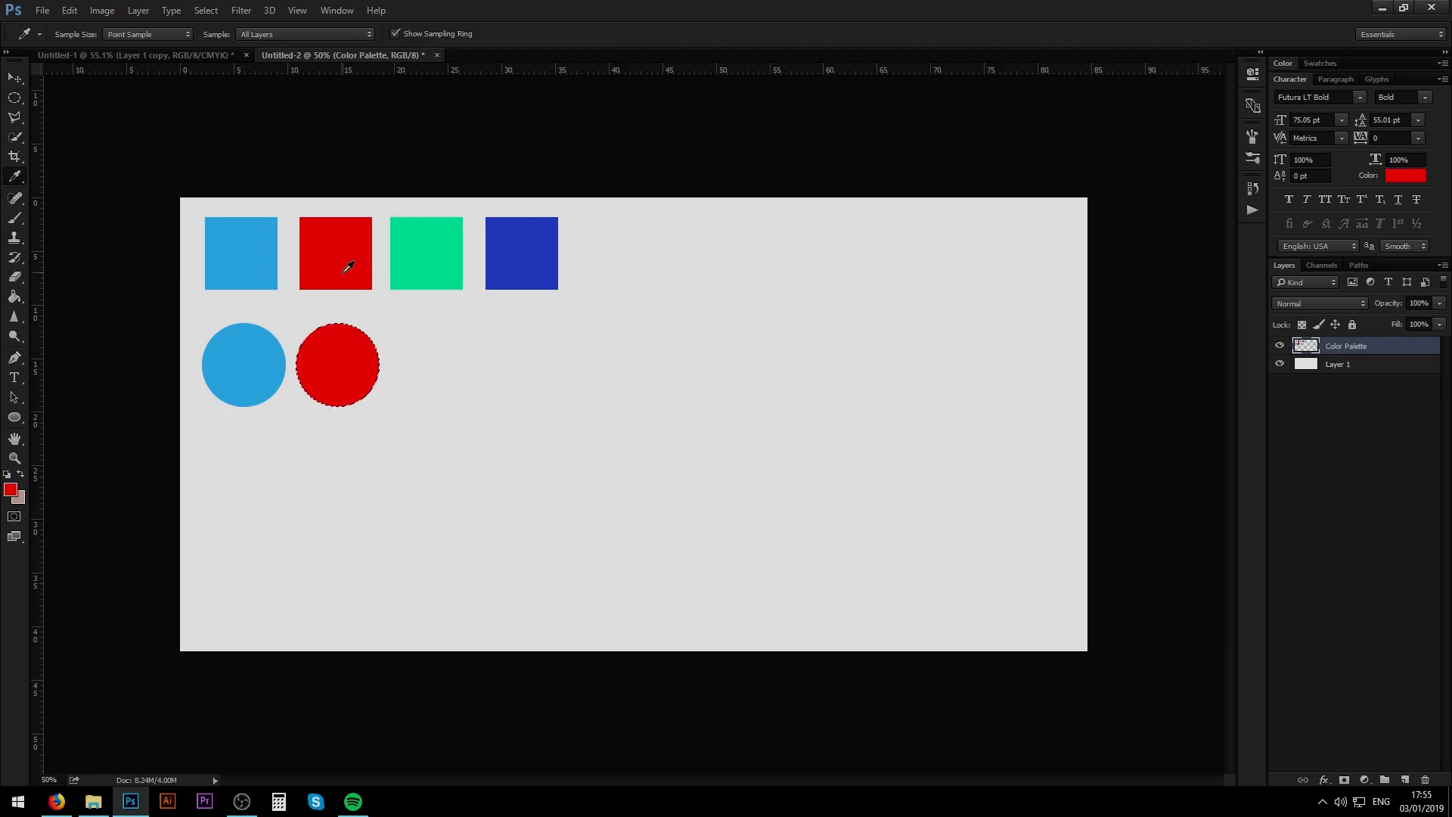
# Step: Fill circles under the third and fourth squares with sampled green and blue, then deselect
pyautogui.rightClick(20, 180)
pyautogui.click(18, 180)
pyautogui.click(438, 246)
pyautogui.press('m')
pyautogui.moveTo(345, 381); pyautogui.dragTo(427, 361)
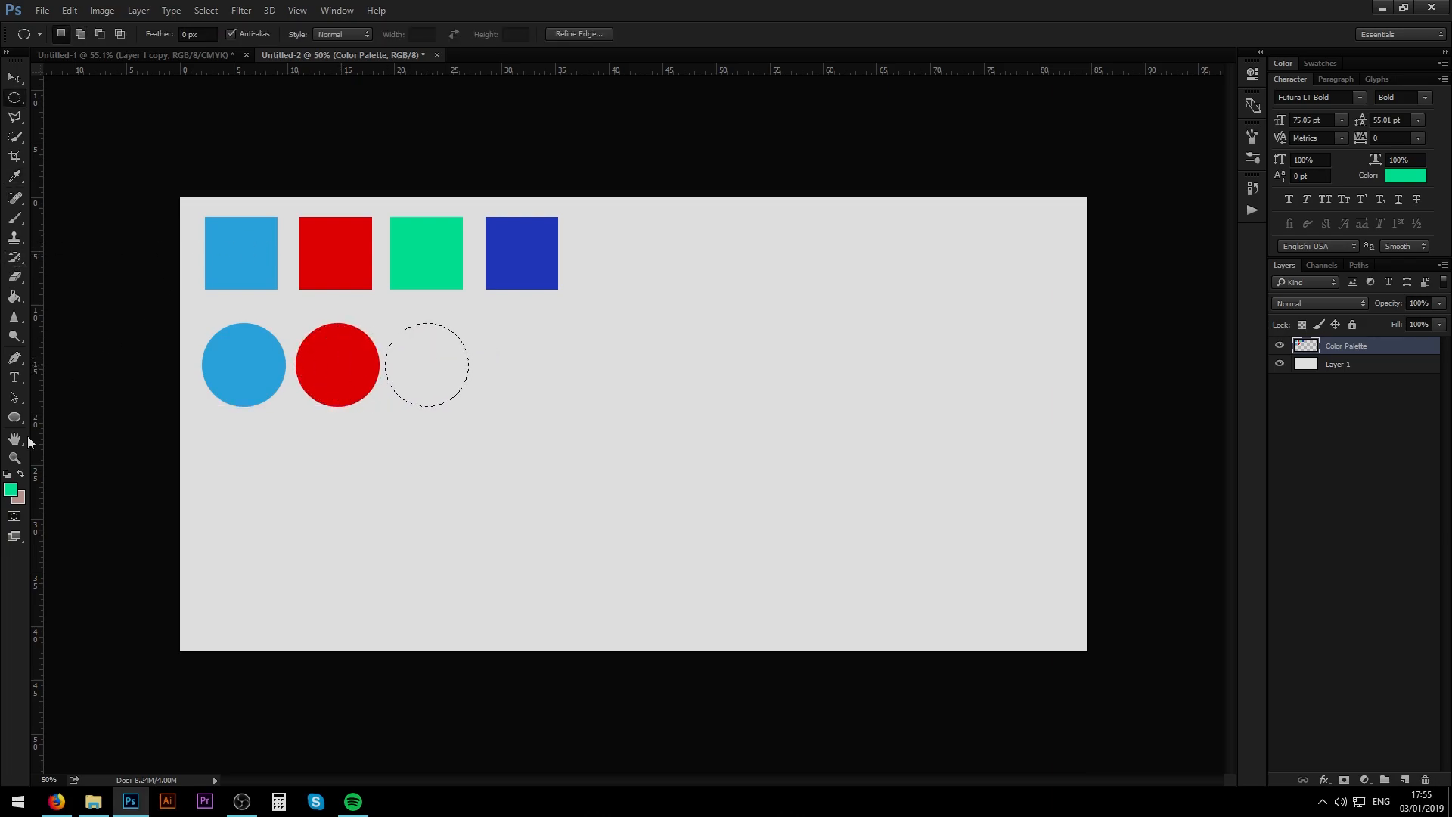
pyautogui.press('i')
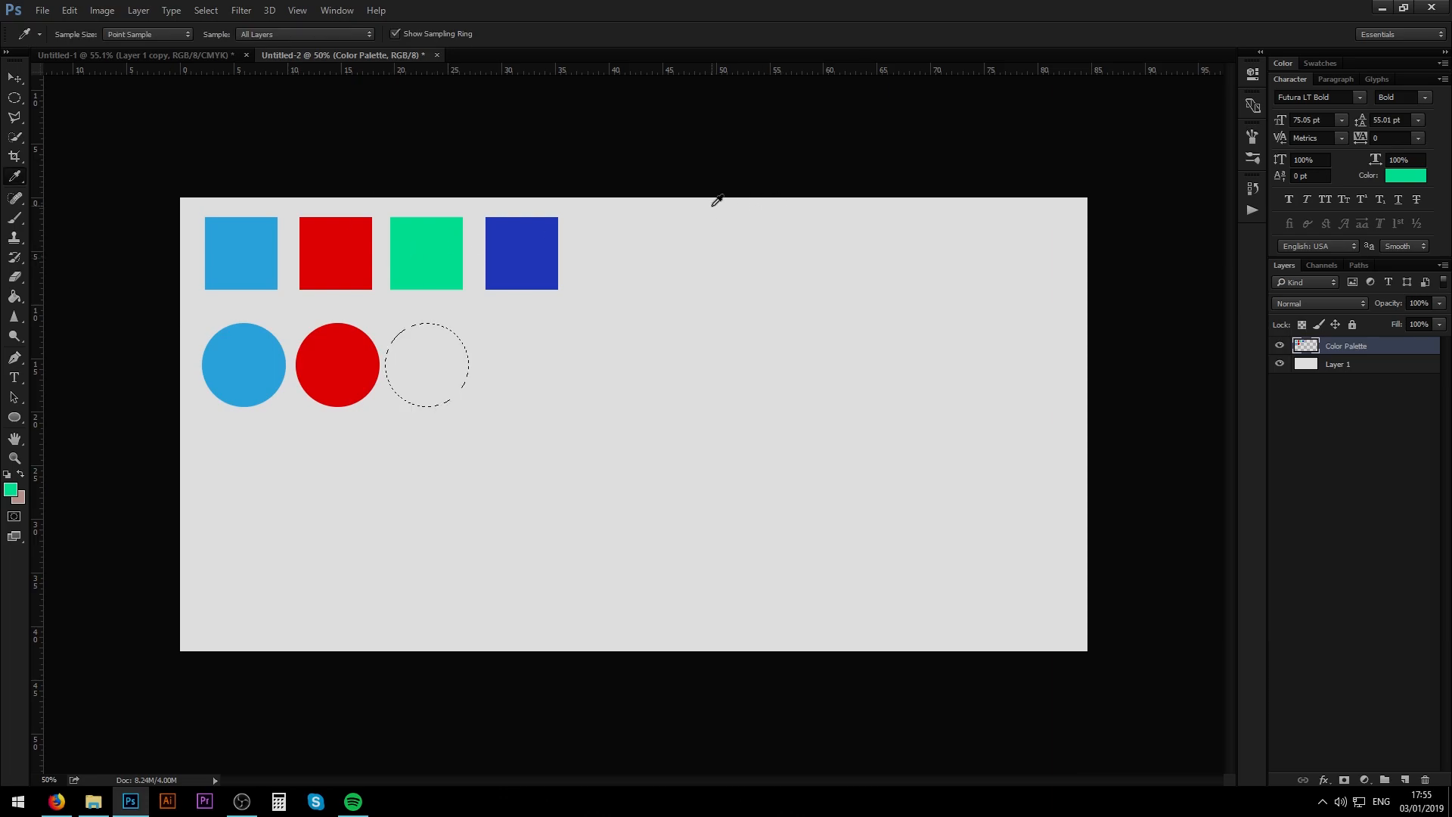
pyautogui.hotkey('alt', 'BackSpace')
pyautogui.press('m')
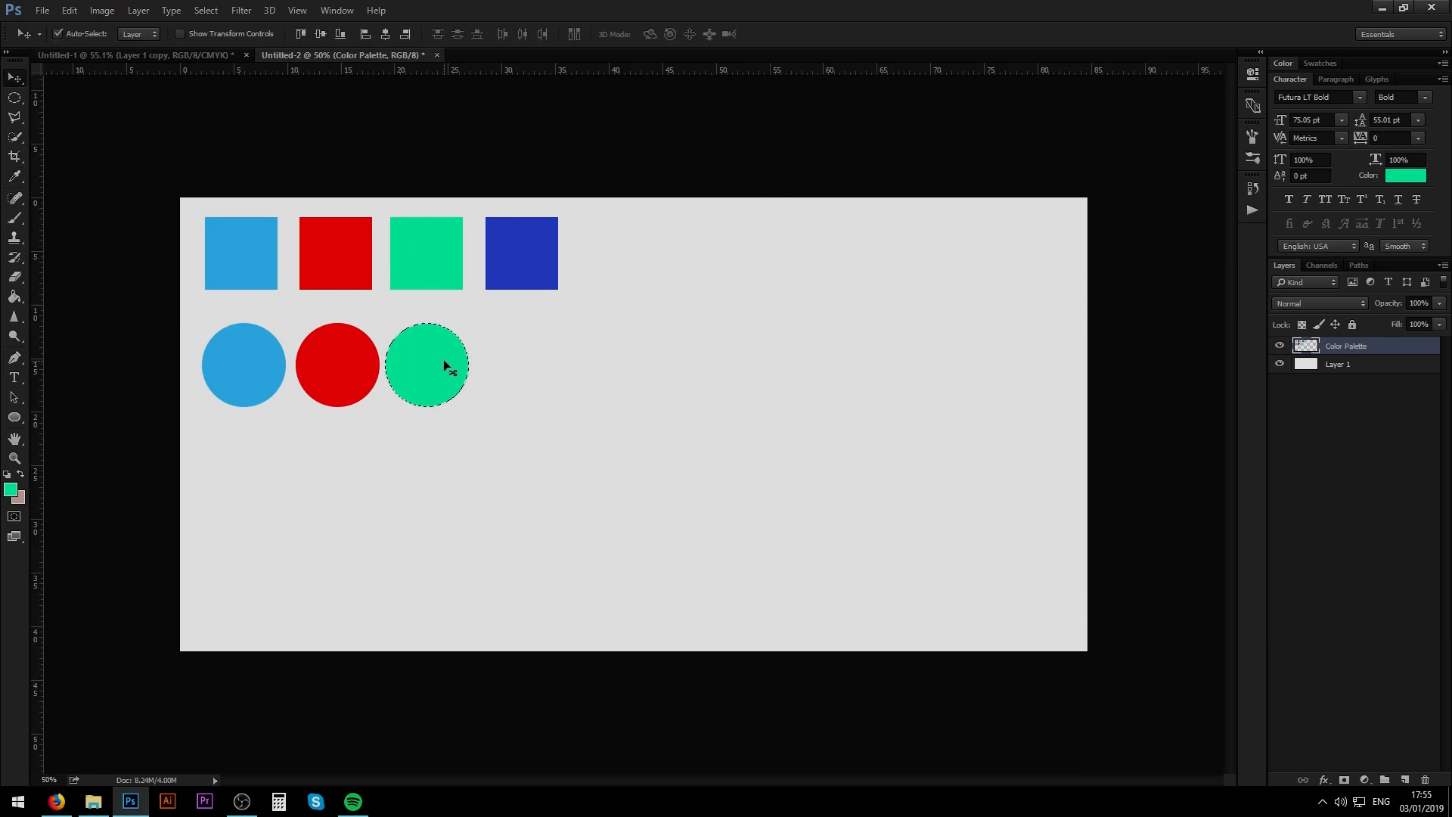
pyautogui.moveTo(444, 367); pyautogui.dragTo(539, 362)
pyautogui.press('i')
pyautogui.click(517, 265)
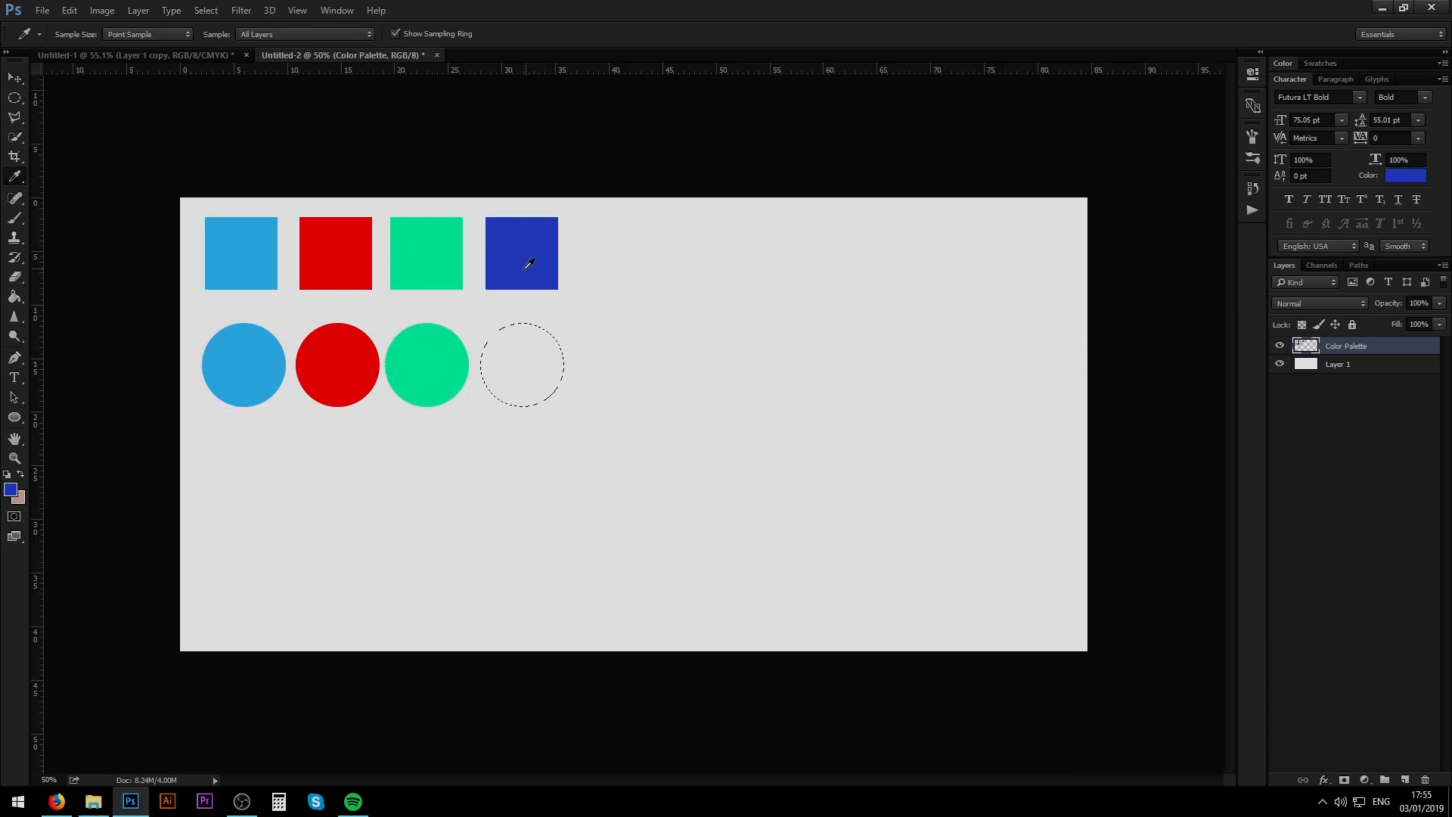
pyautogui.hotkey('alt', 'BackSpace')
pyautogui.hotkey('ctrl', 'd')
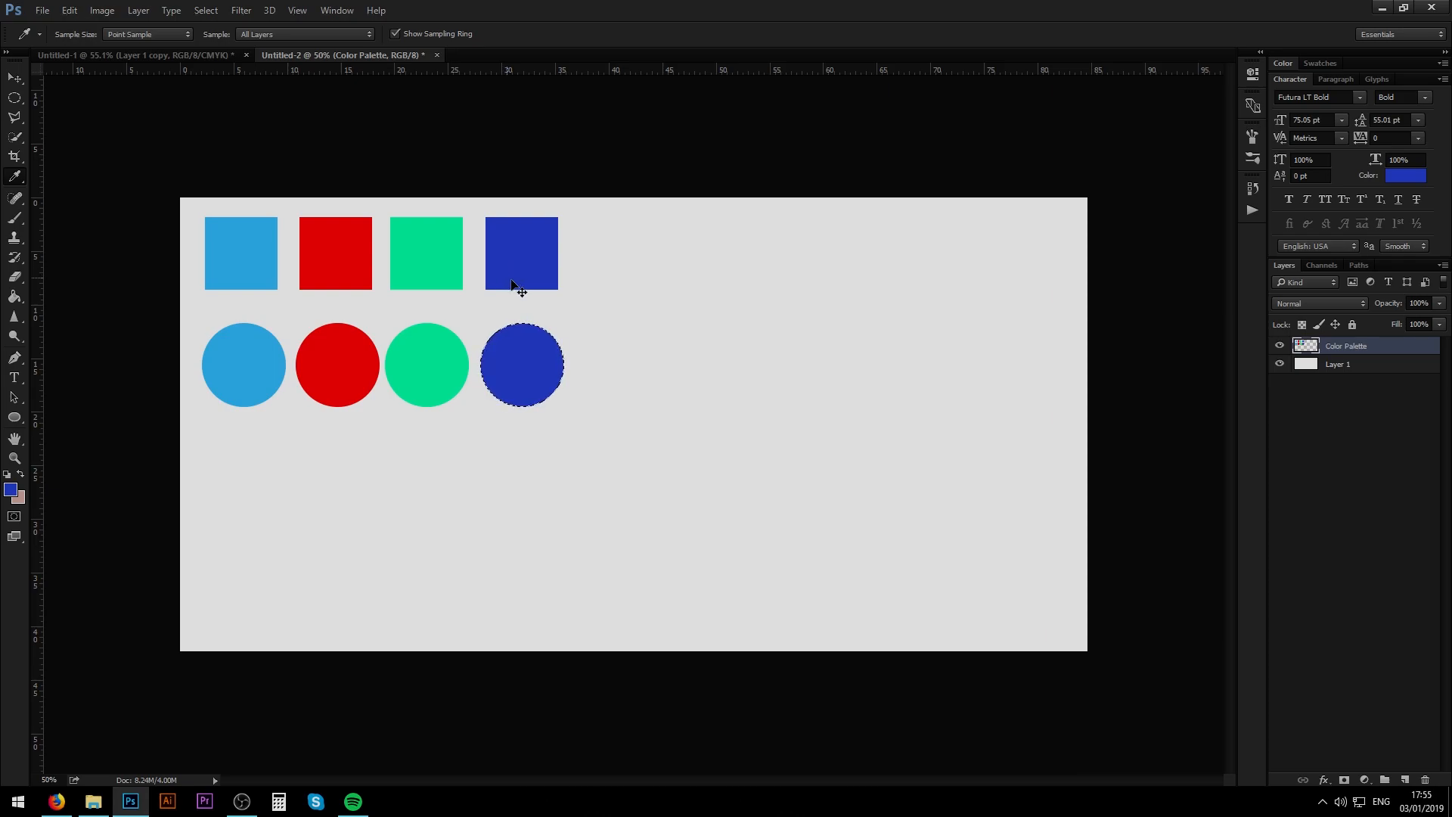
pyautogui.press('v')
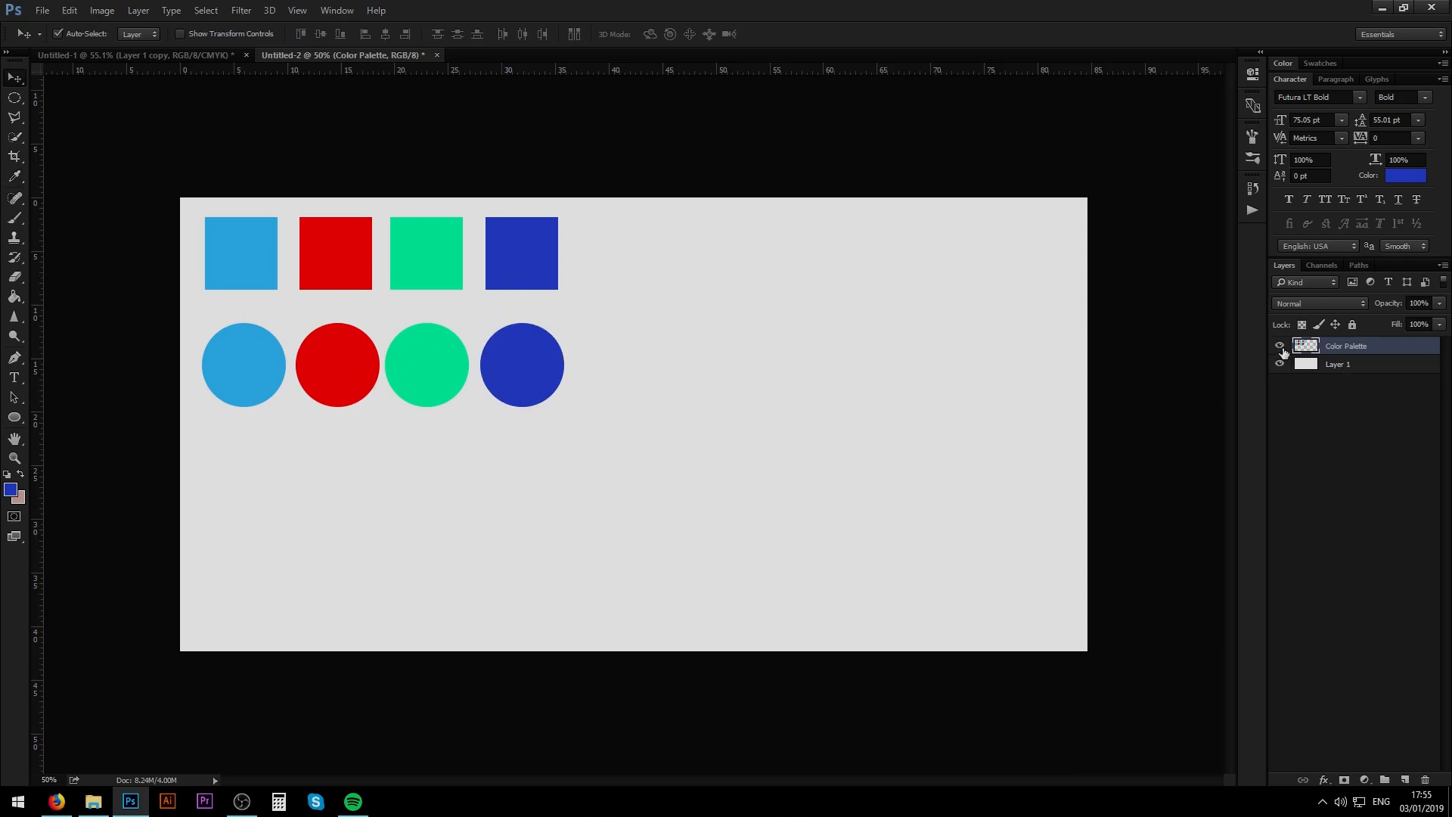
pyautogui.hotkey('ctrl', 't')
# Step: Shrink the squares and circles to about half size, then switch to the Adobe Color wheel page
pyautogui.moveTo(567, 408)
pyautogui.mouseDown()
pyautogui.moveTo(465, 335)
pyautogui.moveTo(378, 306)
pyautogui.moveTo(308, 243)
pyautogui.moveTo(300, 282)
pyautogui.mouseUp()
pyautogui.press('Return')
pyautogui.scroll(-2, 628, 406)
pyautogui.scroll(-2, 660, 399)
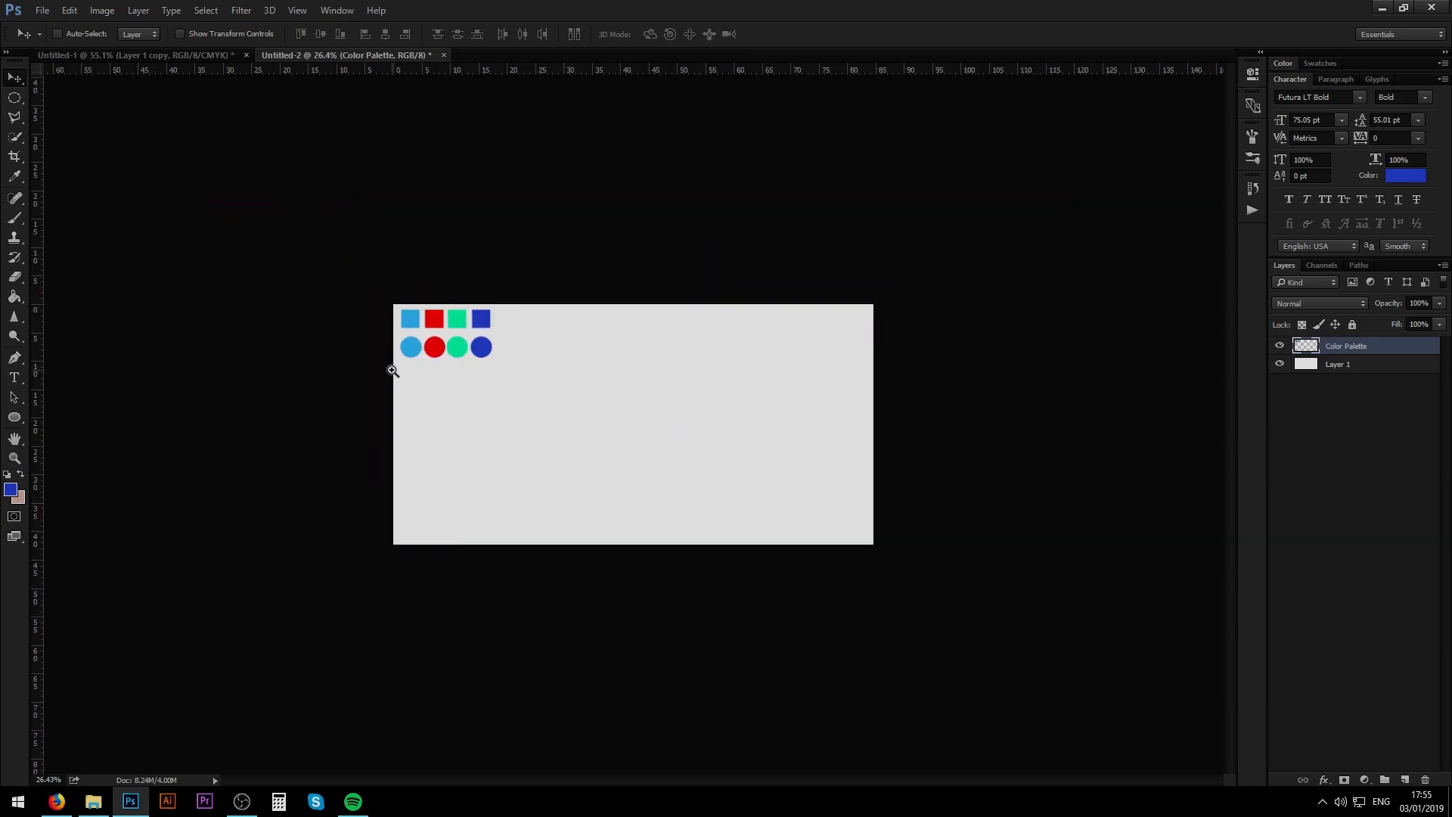
pyautogui.scroll(2, 534, 376)
pyautogui.scroll(2, 583, 370)
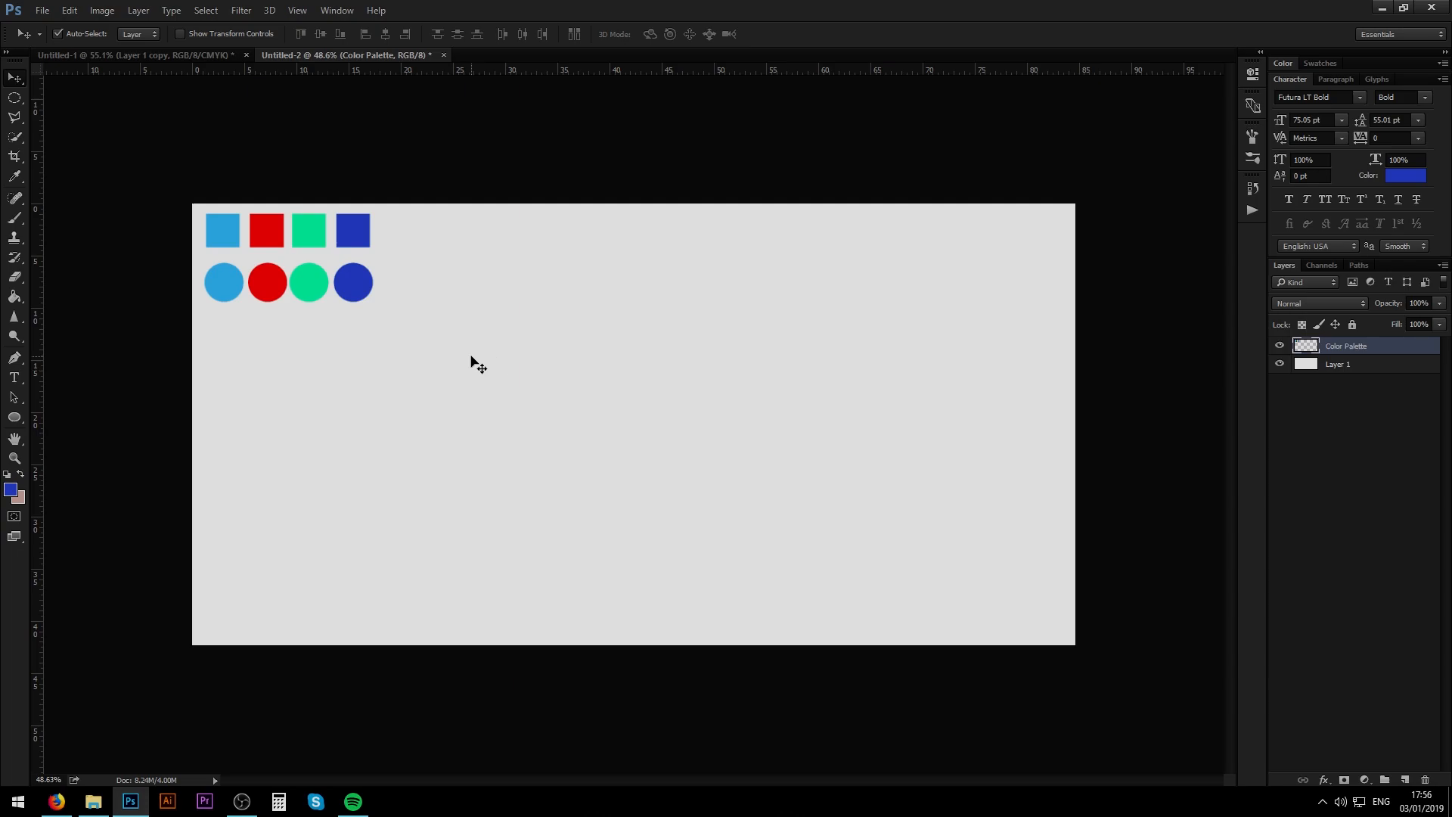
pyautogui.hotkey('alt', 'Tab')
pyautogui.hotkey('alt', 'Tab')
pyautogui.hotkey('alt', 'Tab')
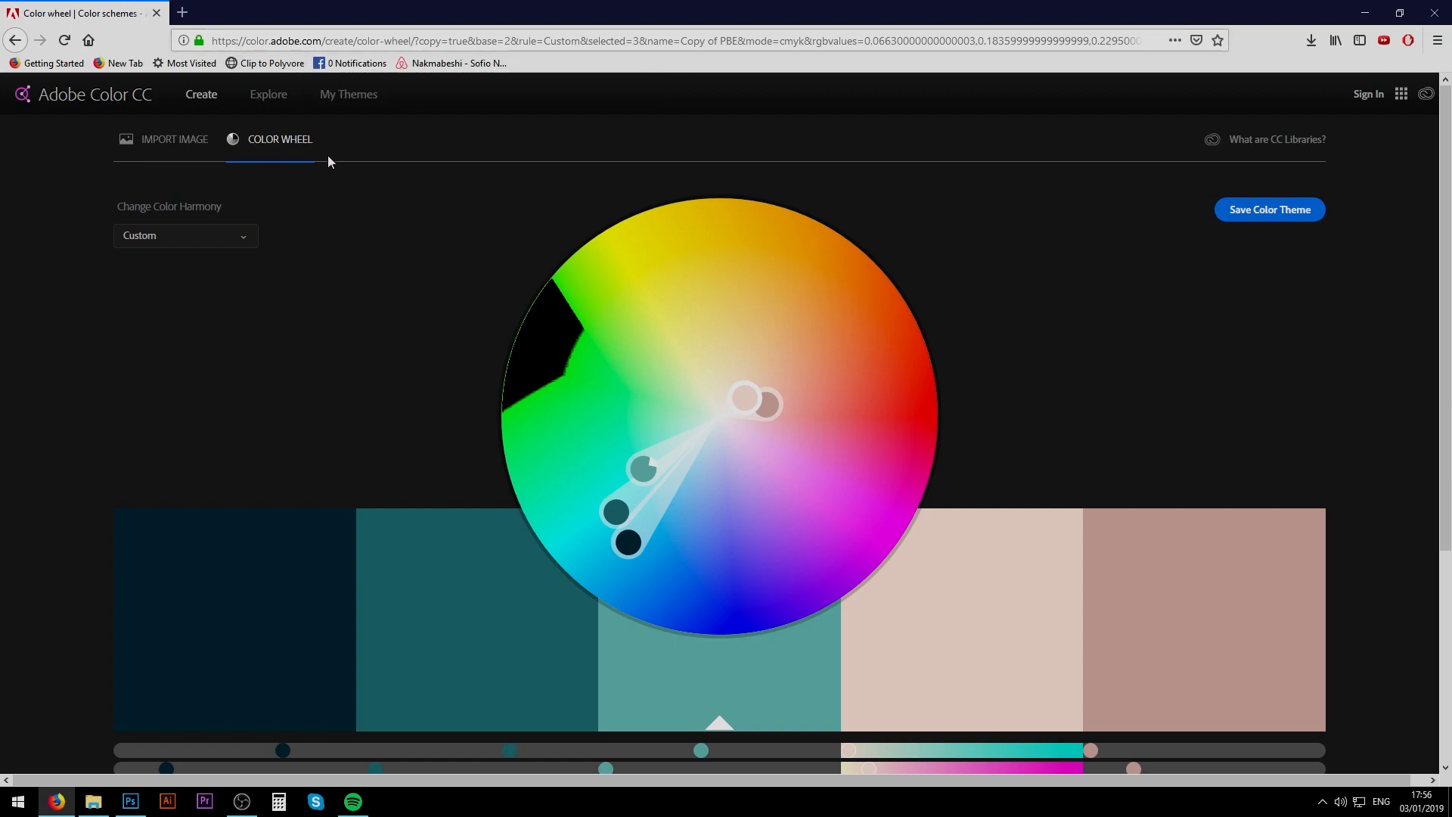
pyautogui.click(270, 97)
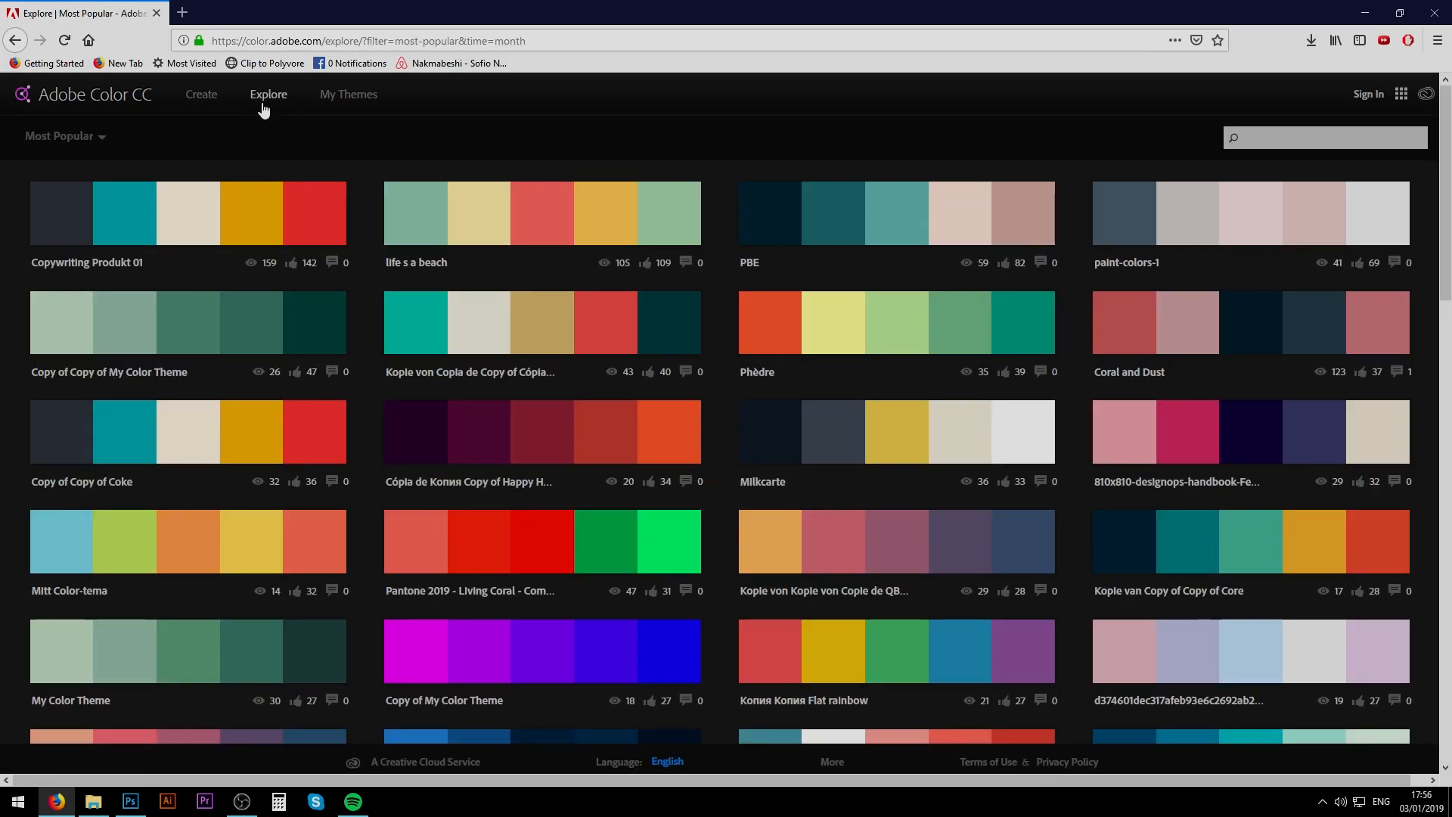
pyautogui.moveTo(897, 432)
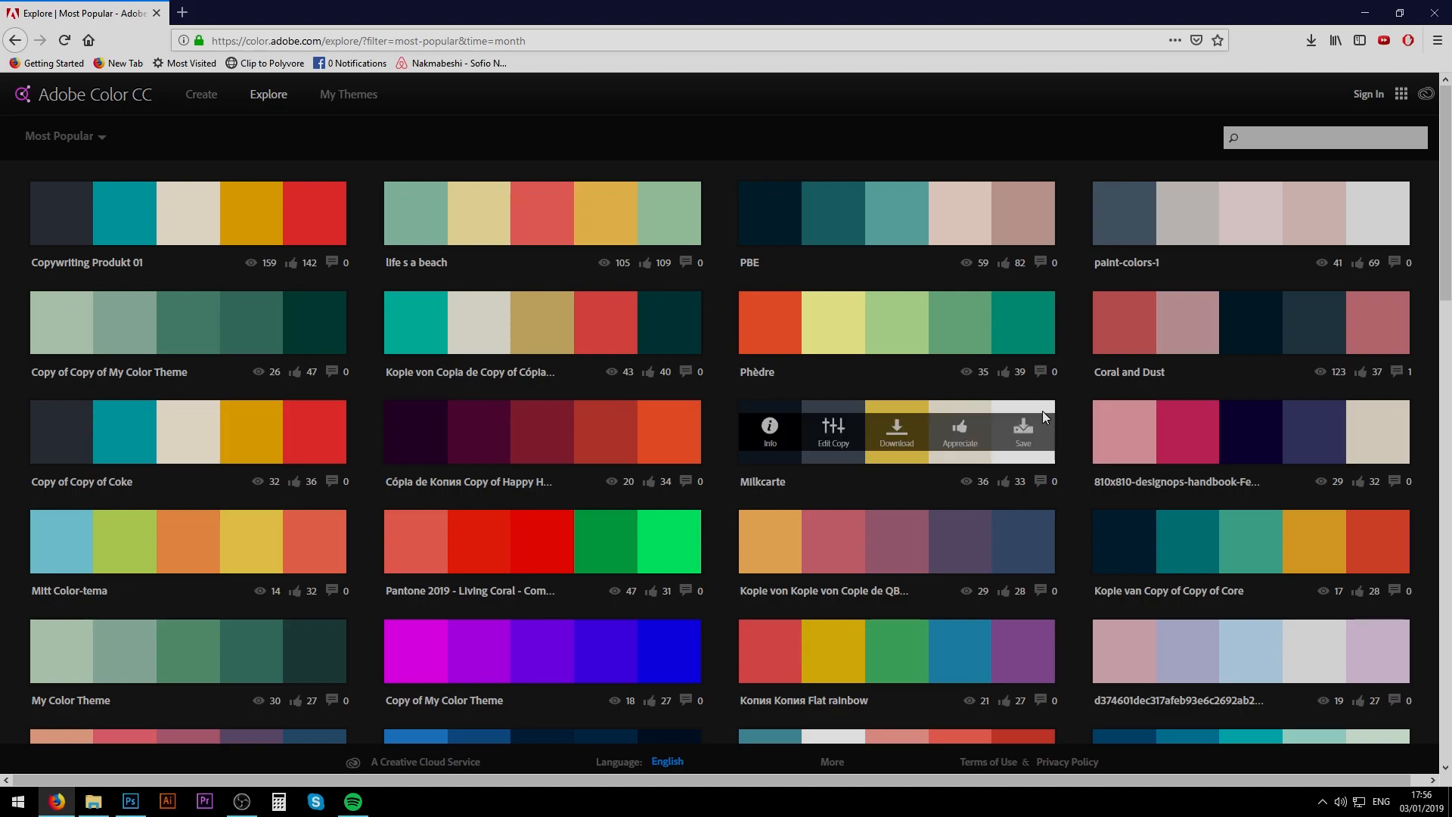
pyautogui.scroll(-2, 725, 519)
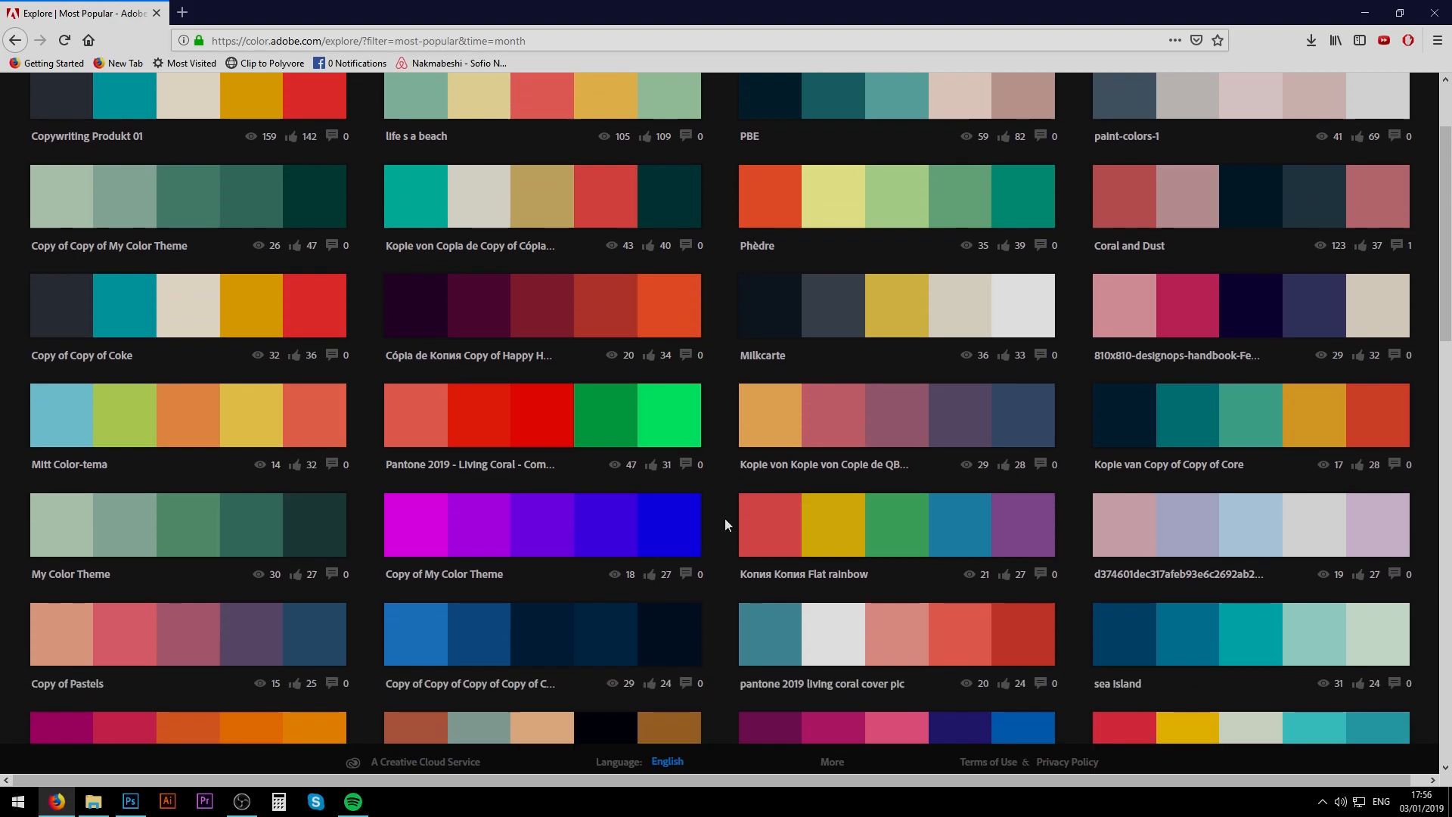
pyautogui.scroll(-3, 726, 519)
pyautogui.scroll(-3, 727, 505)
pyautogui.scroll(-3, 724, 507)
pyautogui.scroll(-4, 694, 472)
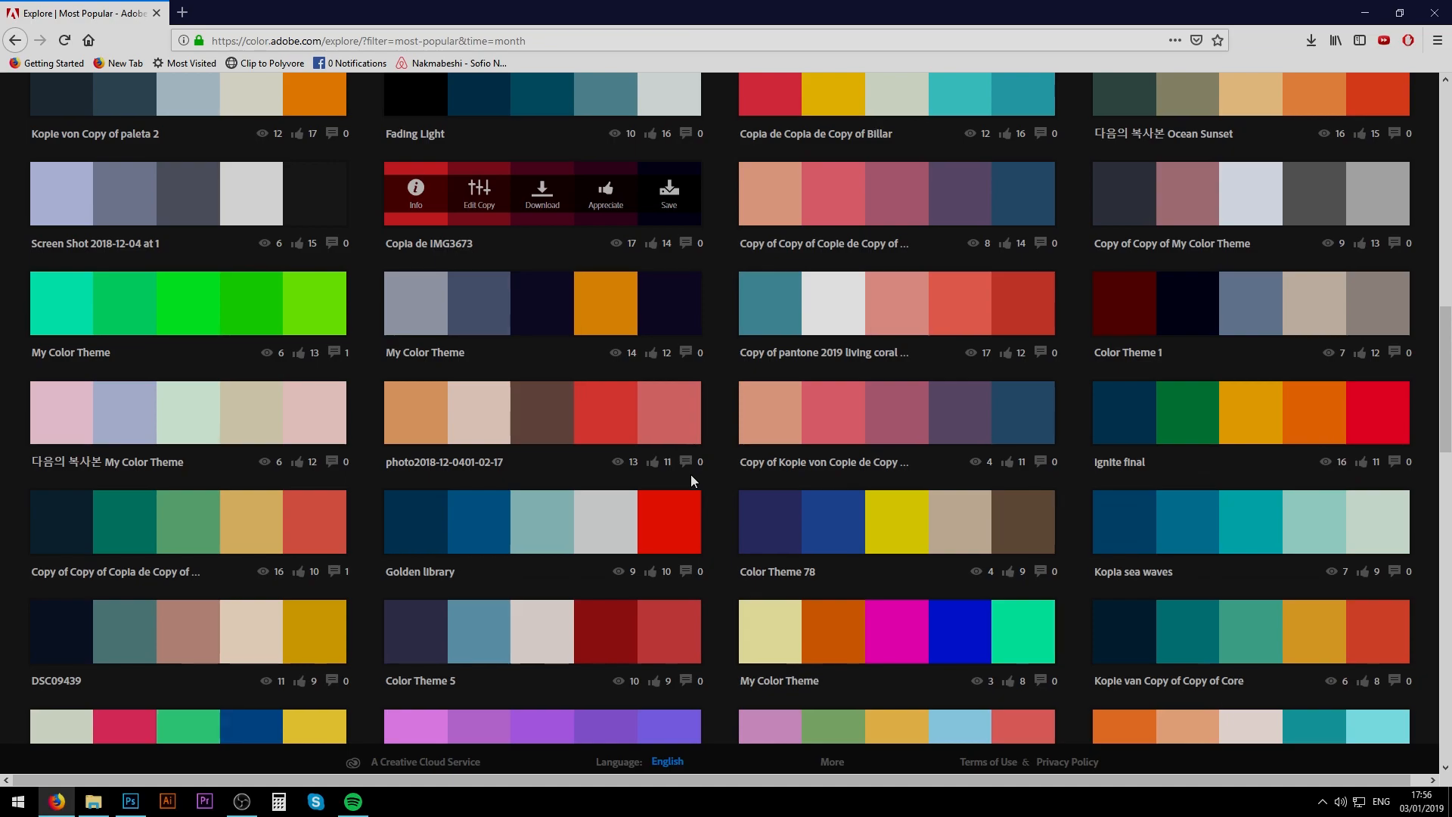
pyautogui.scroll(-6, 691, 475)
pyautogui.scroll(-2, 692, 498)
pyautogui.scroll(-6, 702, 478)
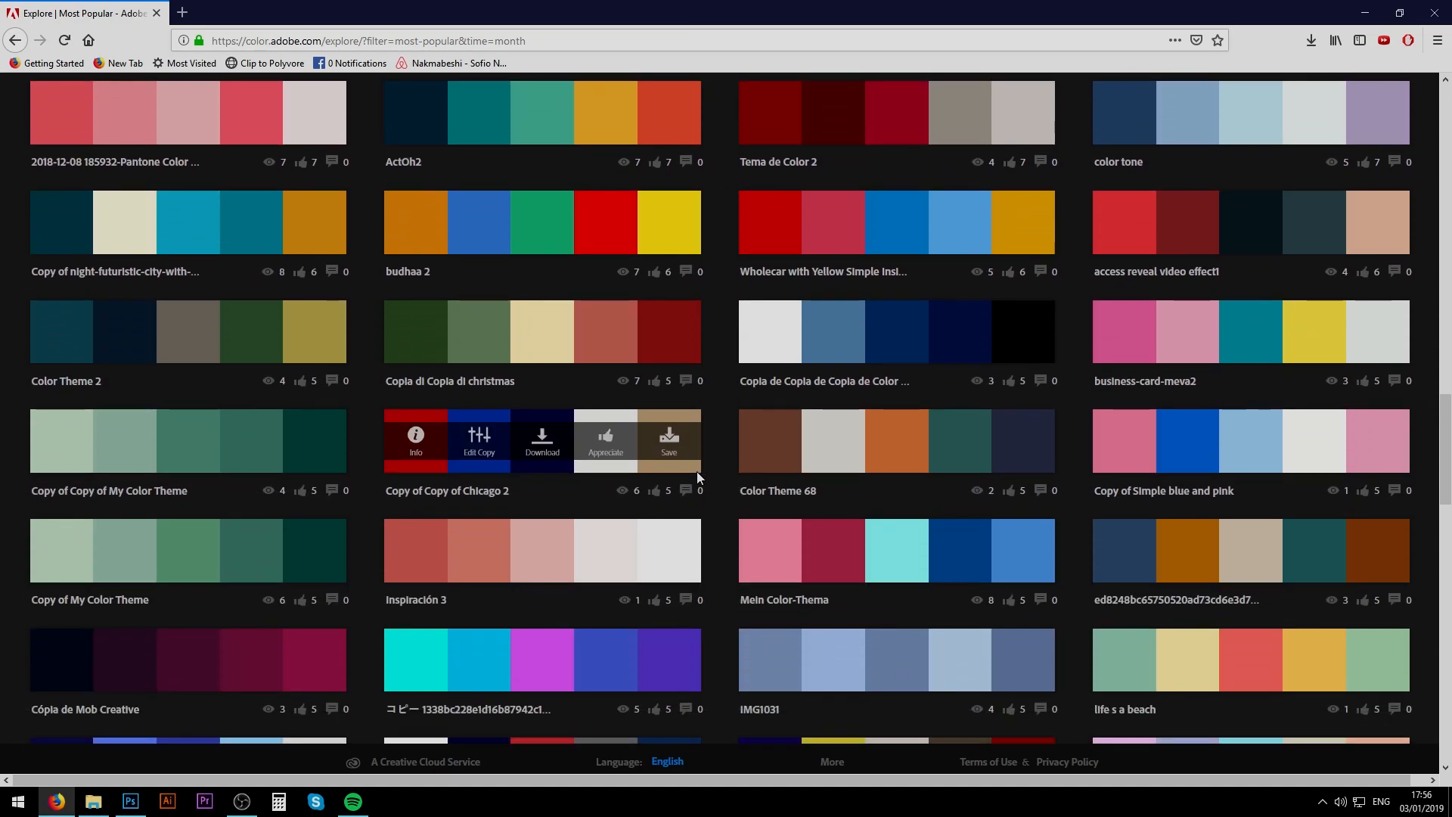
pyautogui.scroll(-3, 697, 470)
pyautogui.scroll(-3, 713, 453)
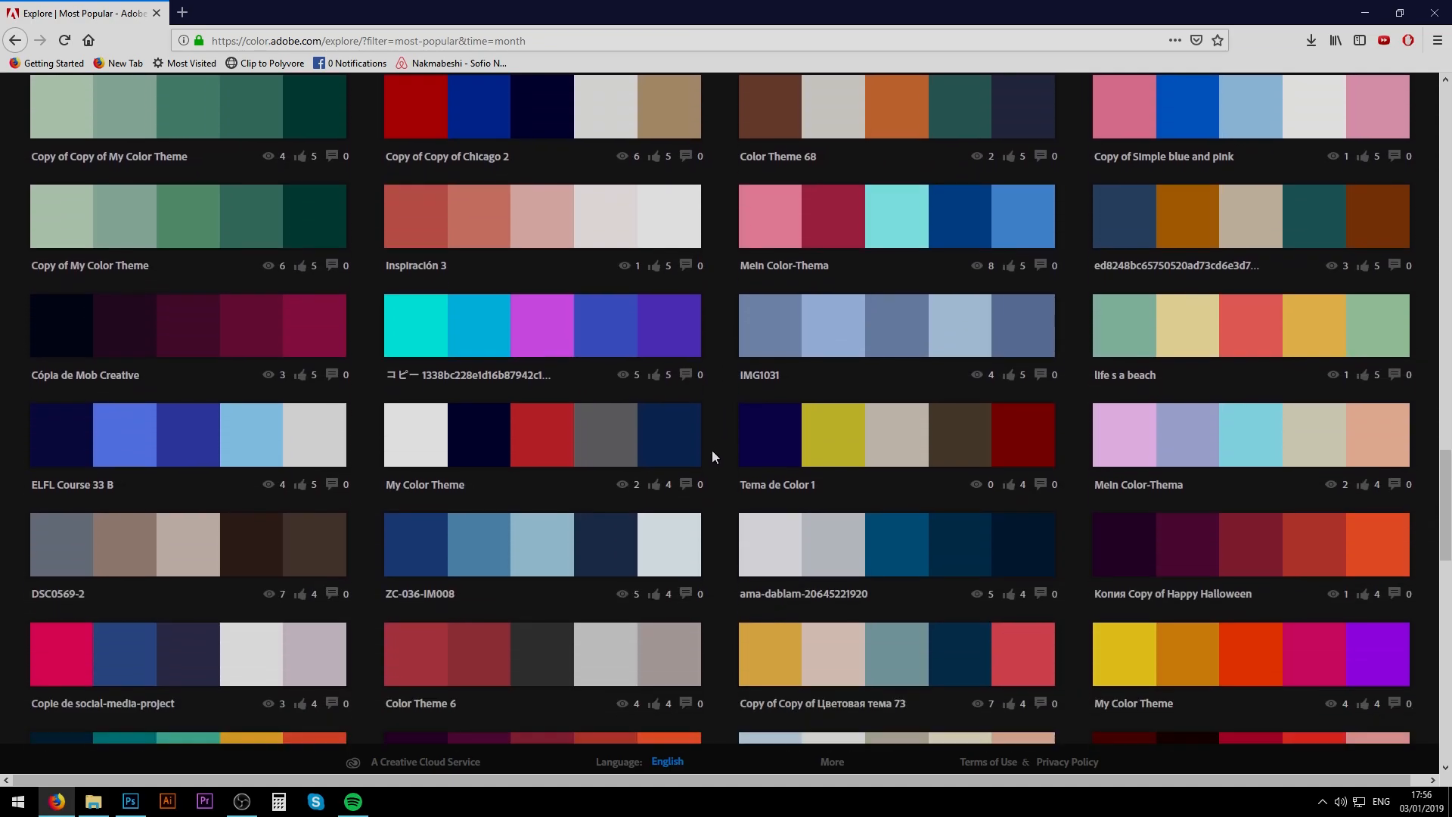
pyautogui.scroll(-3, 714, 474)
pyautogui.scroll(-3, 723, 467)
pyautogui.scroll(-3, 711, 466)
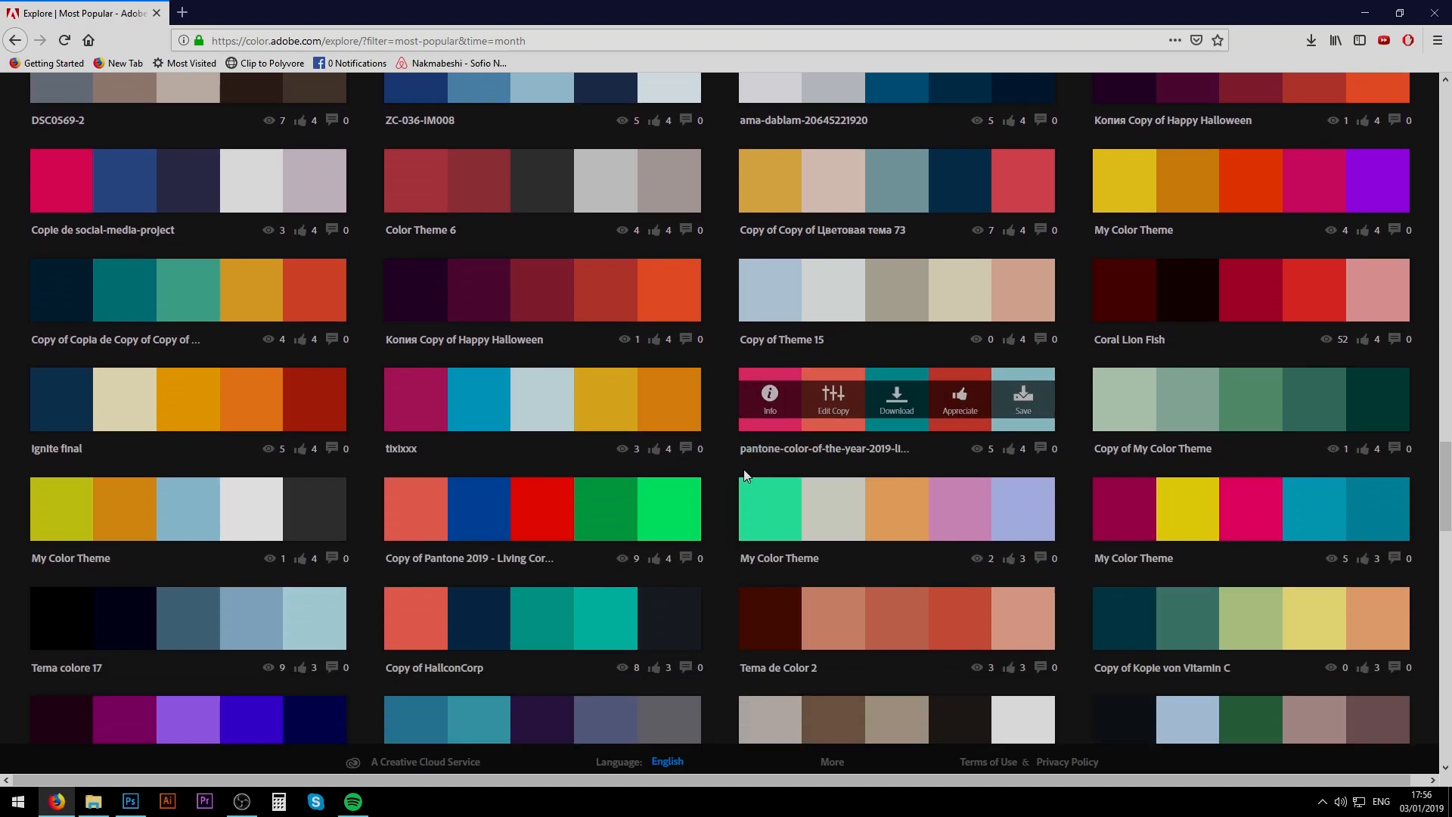
pyautogui.scroll(-3, 718, 482)
pyautogui.moveTo(542, 619)
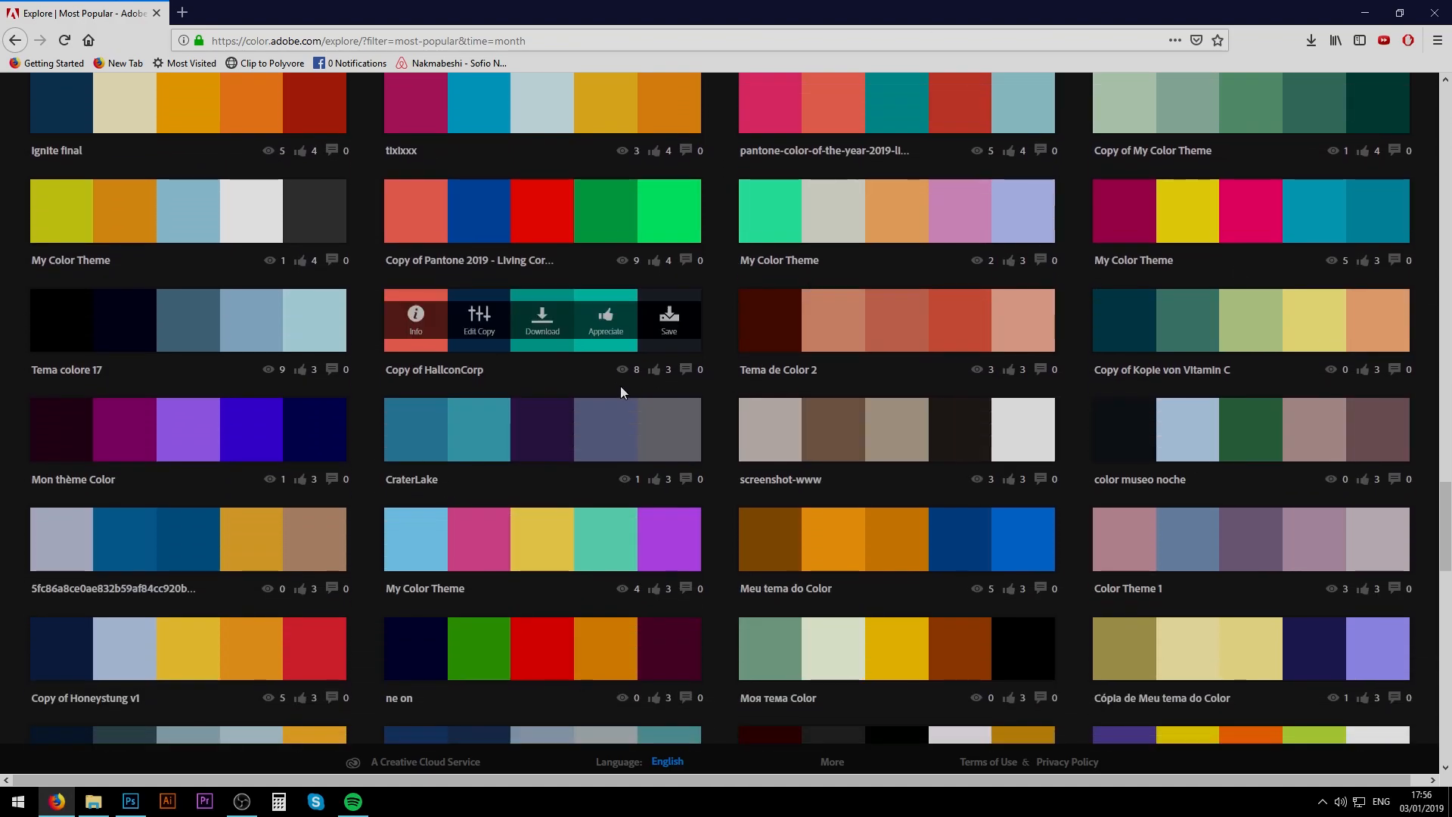
pyautogui.scroll(2, 689, 341)
pyautogui.scroll(2, 635, 273)
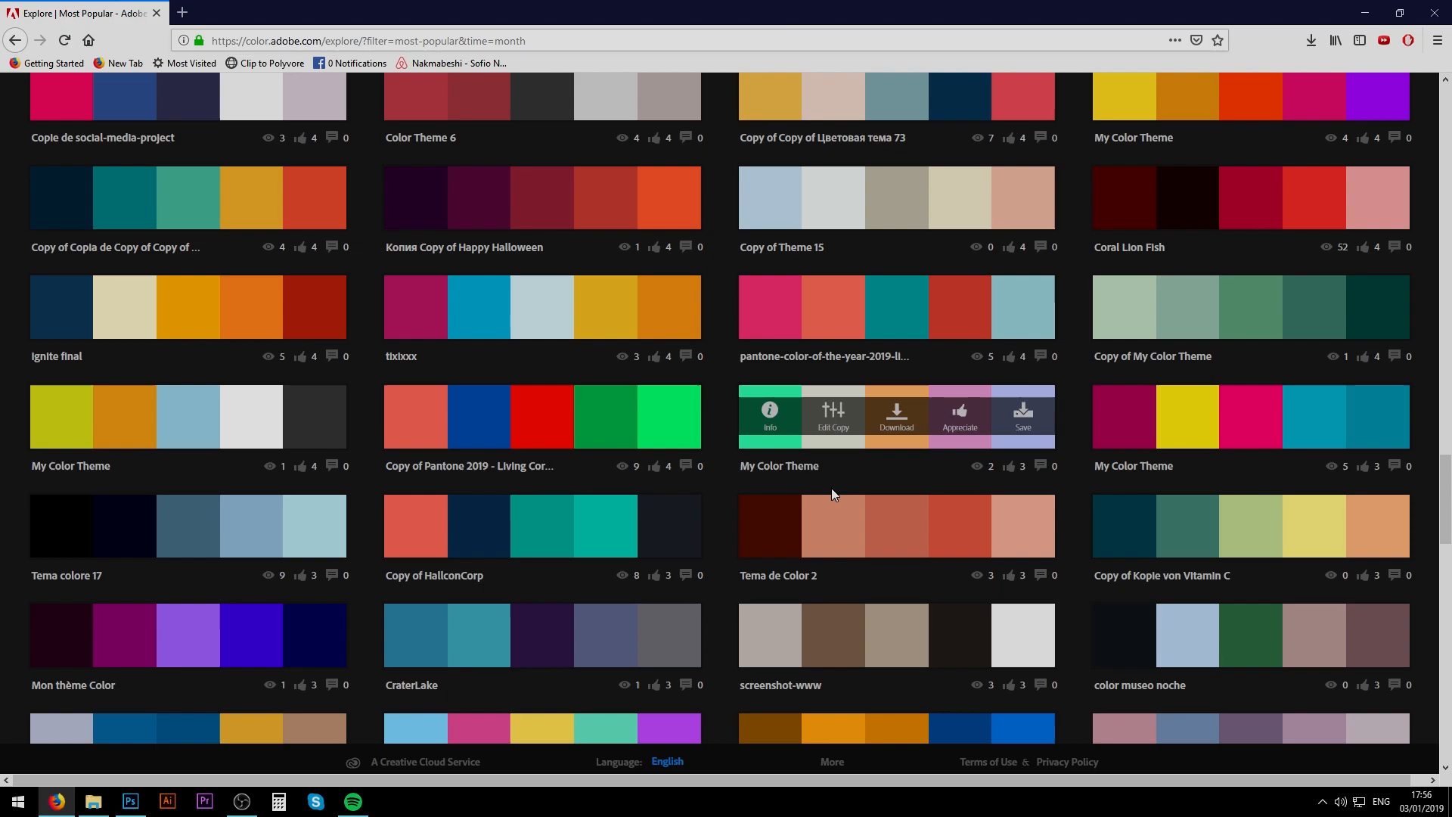
pyautogui.scroll(1, 545, 301)
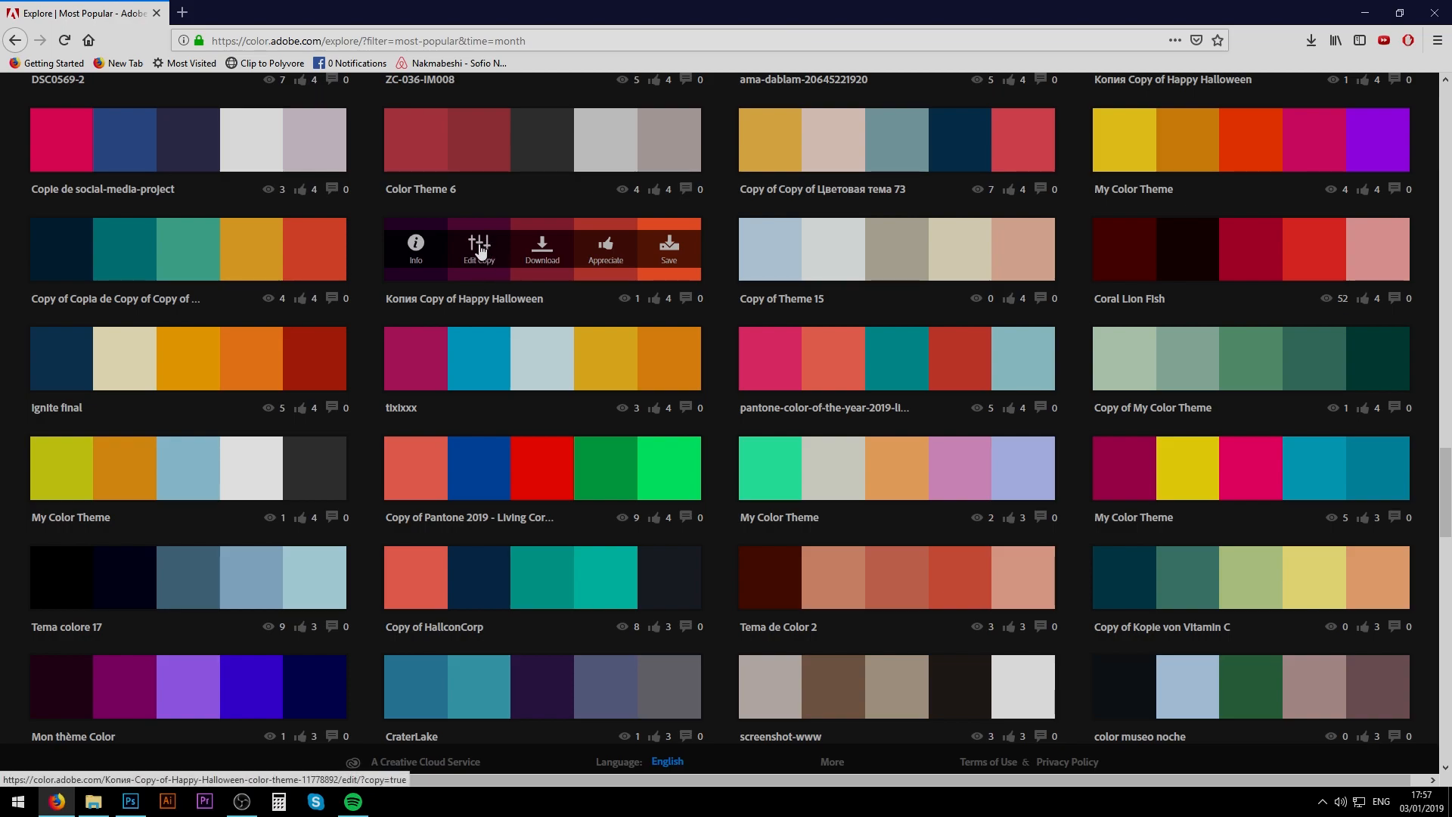
# Step: Open an editable copy of the Happy Halloween theme, focus its first hex 330136, and return to Photoshop
pyautogui.click(488, 250)
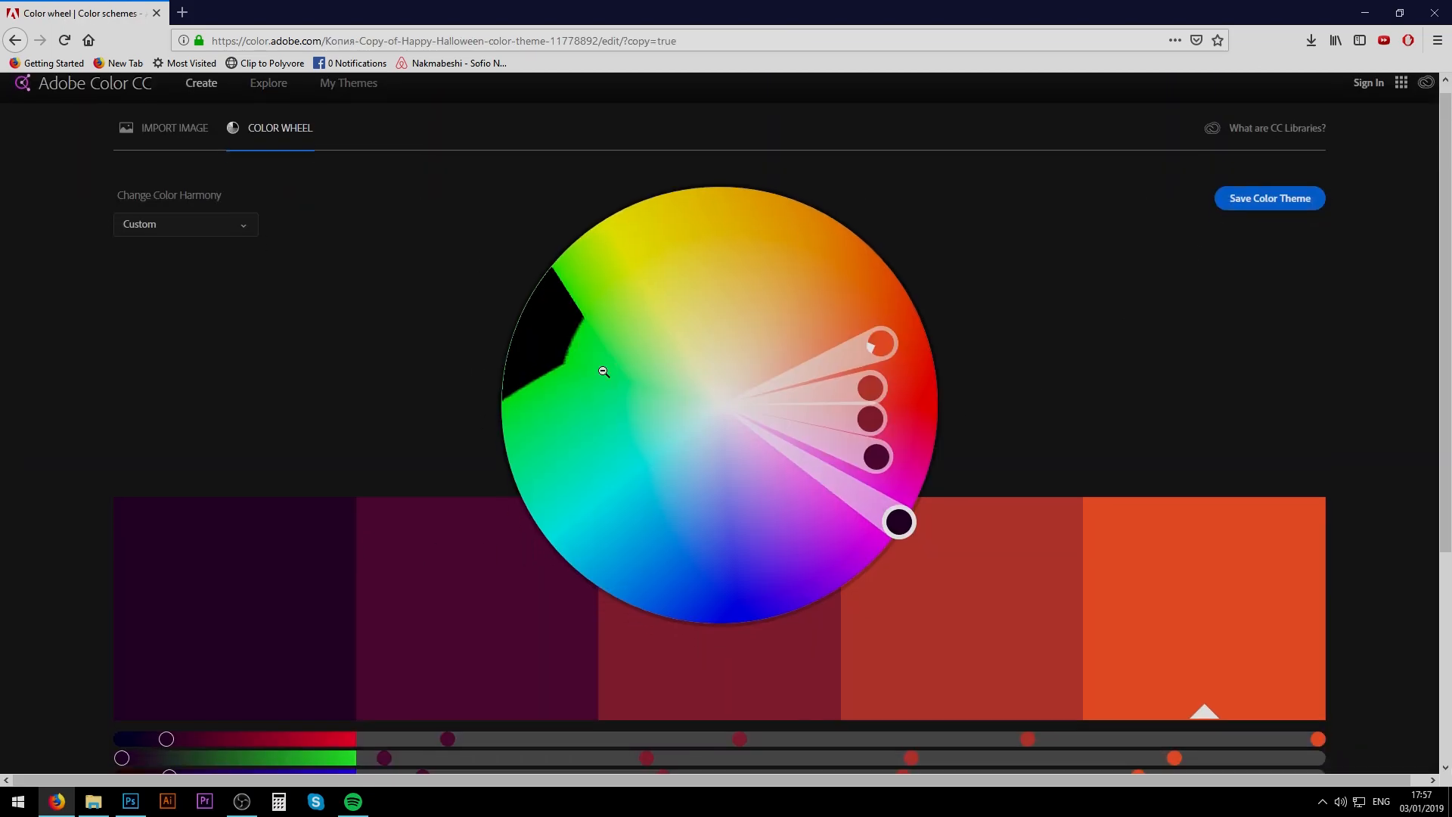
pyautogui.scroll(-3, 416, 616)
pyautogui.scroll(-2, 313, 669)
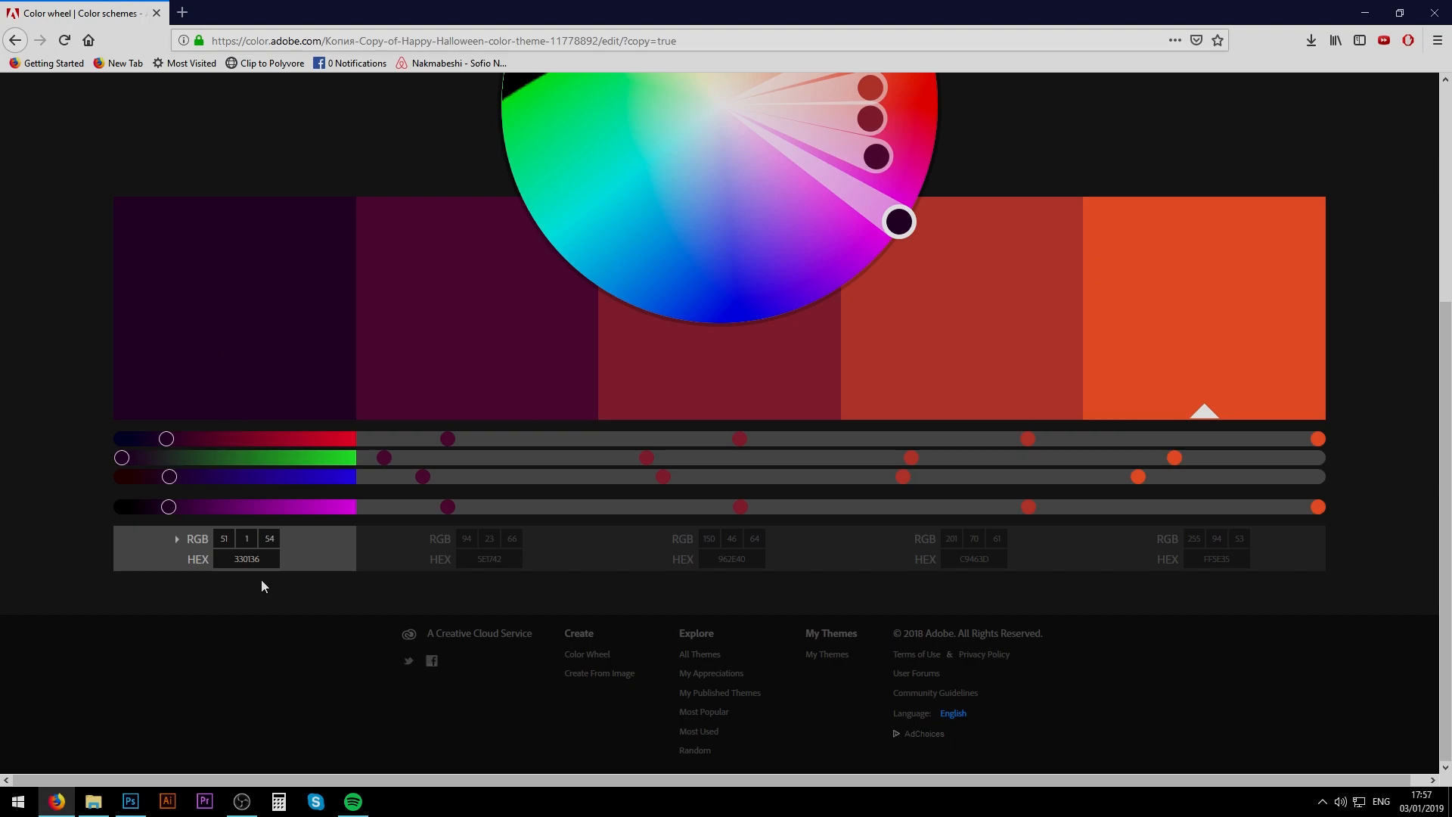
pyautogui.click(245, 562)
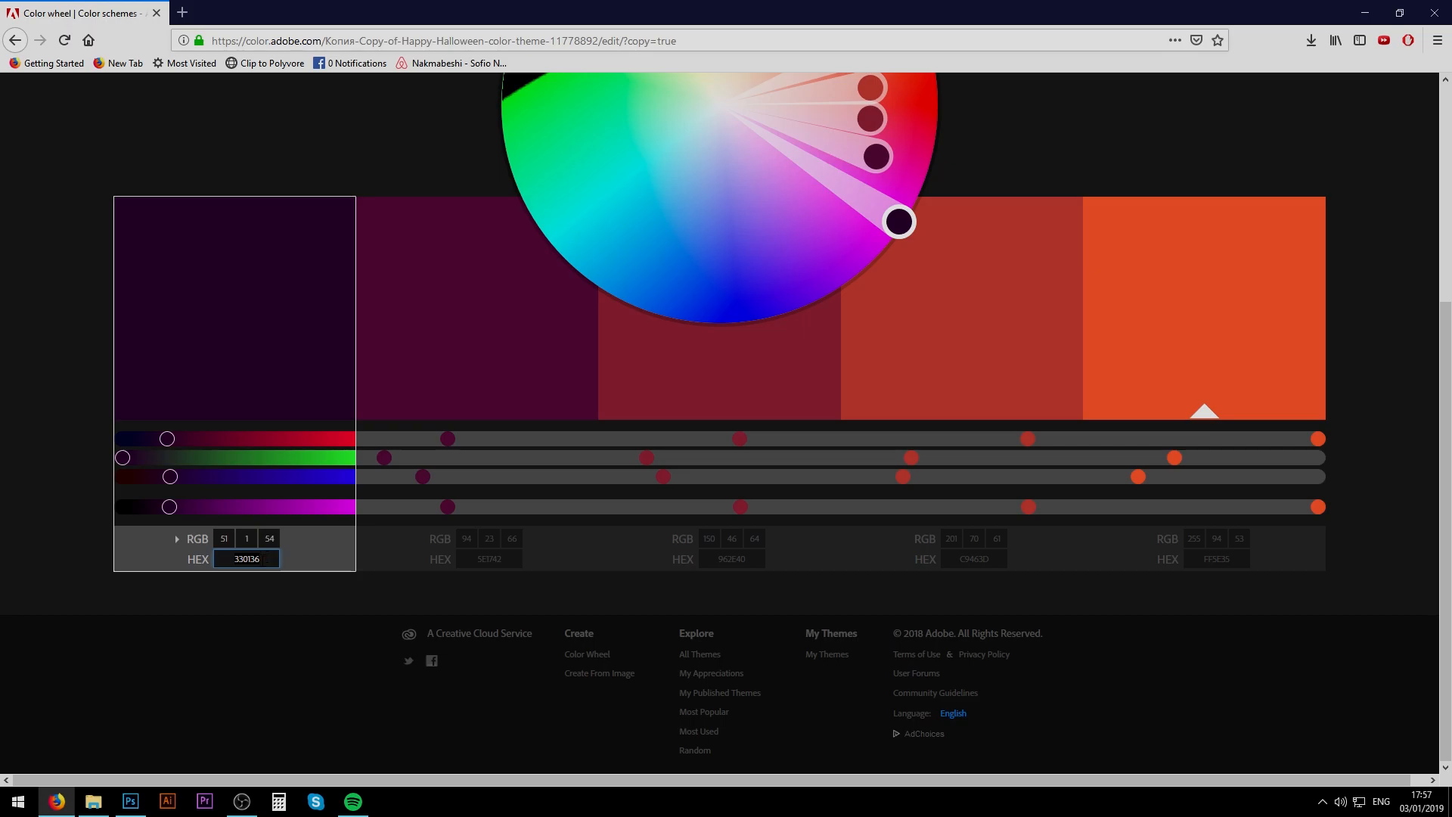
pyautogui.hotkey('alt', 'Tab')
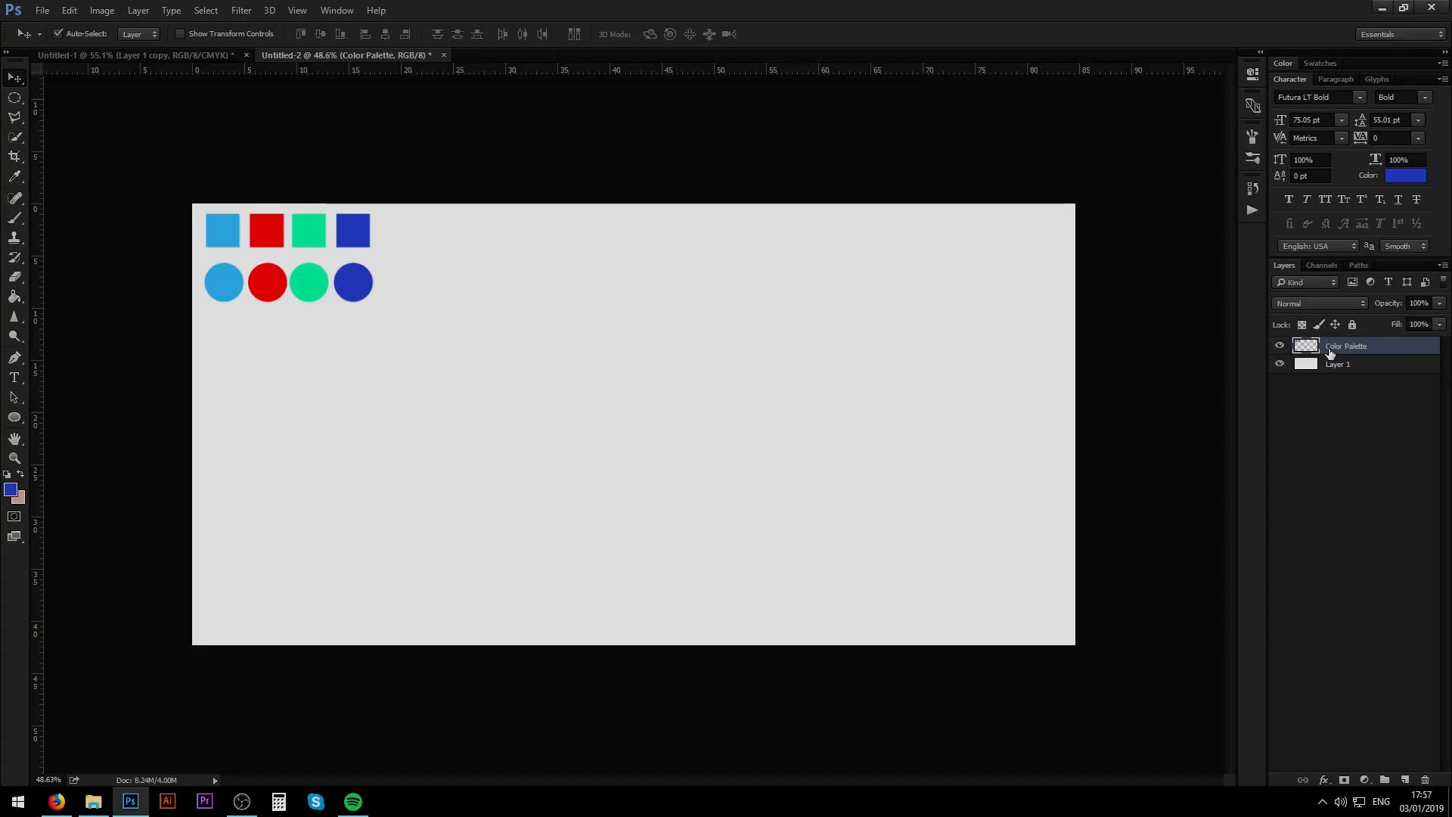
# Step: Set the foreground colour to dark purple 330136 by pasting the hex value
pyautogui.click(10, 491)
pyautogui.doubleClick(1298, 429)
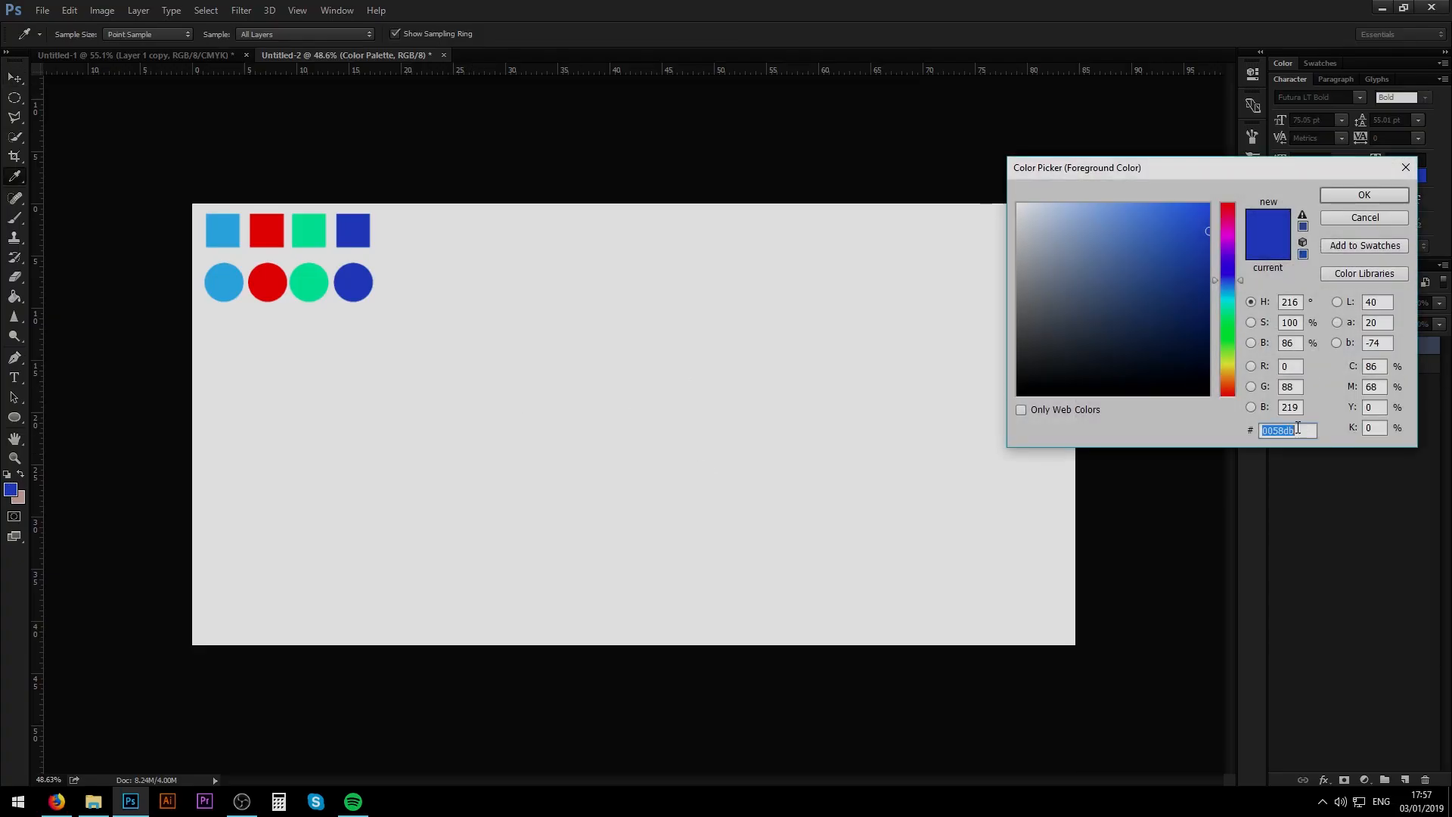
pyautogui.write('330136')
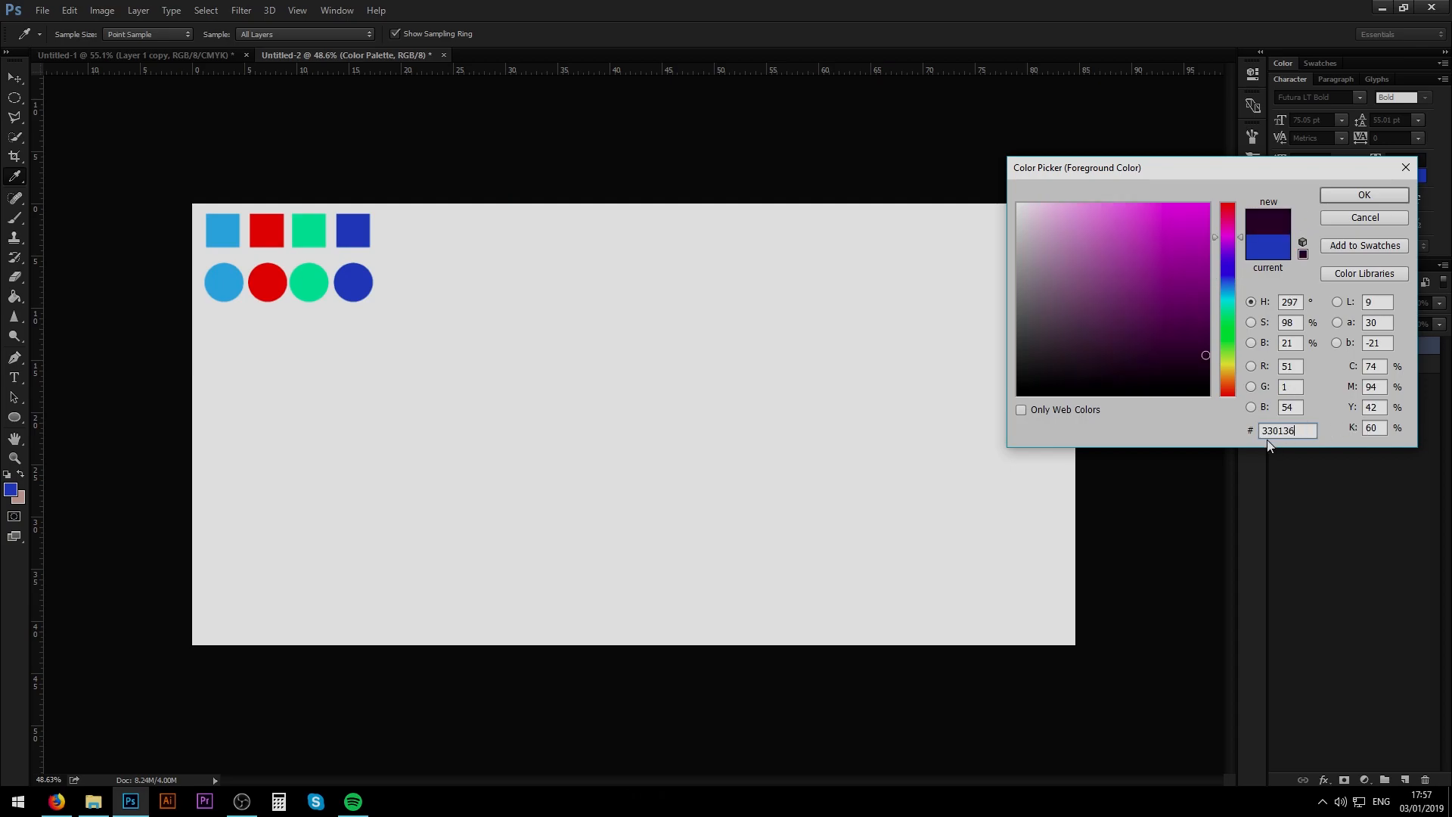
pyautogui.click(1351, 199)
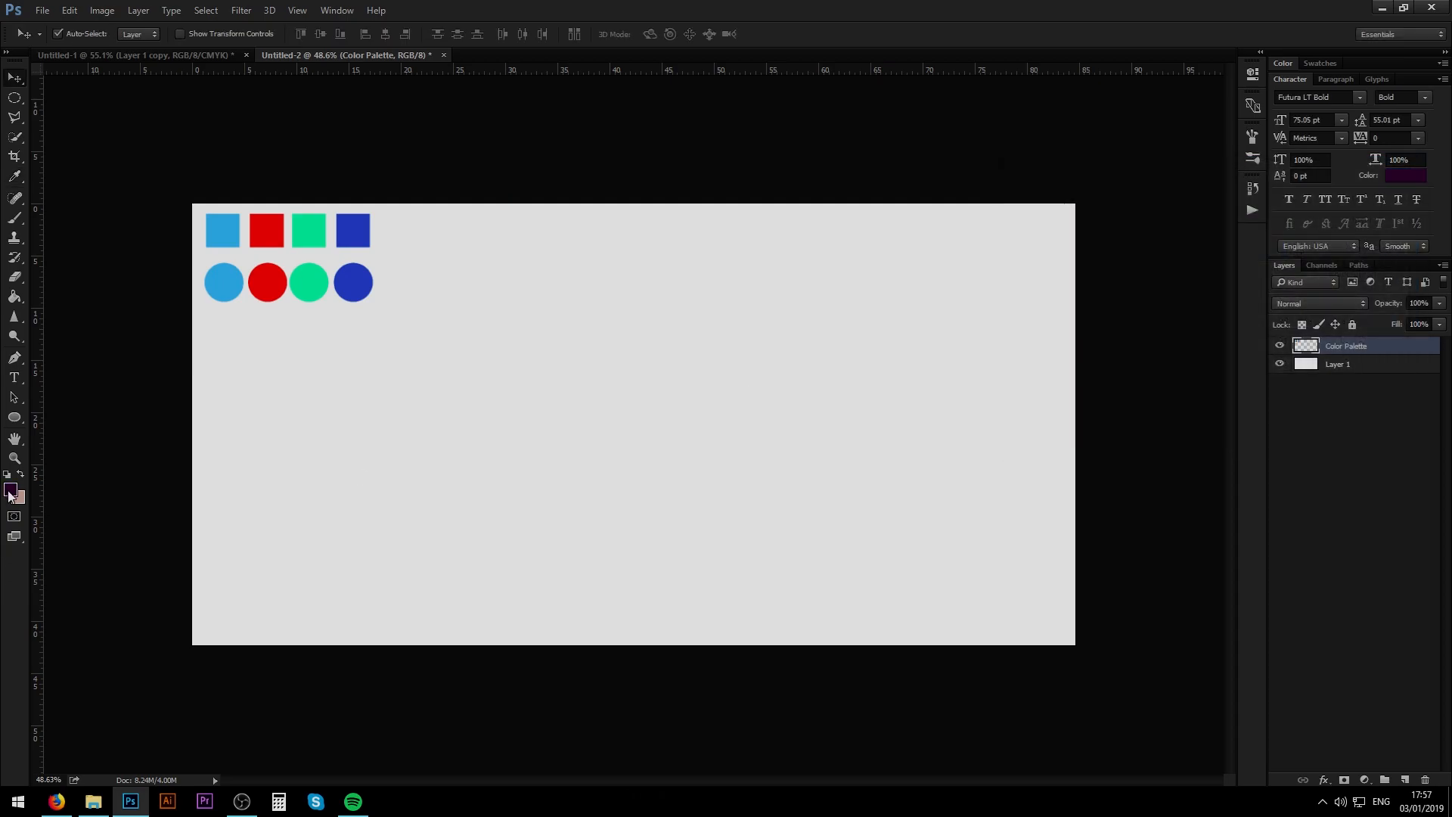
pyautogui.hotkey('alt', 'Tab')
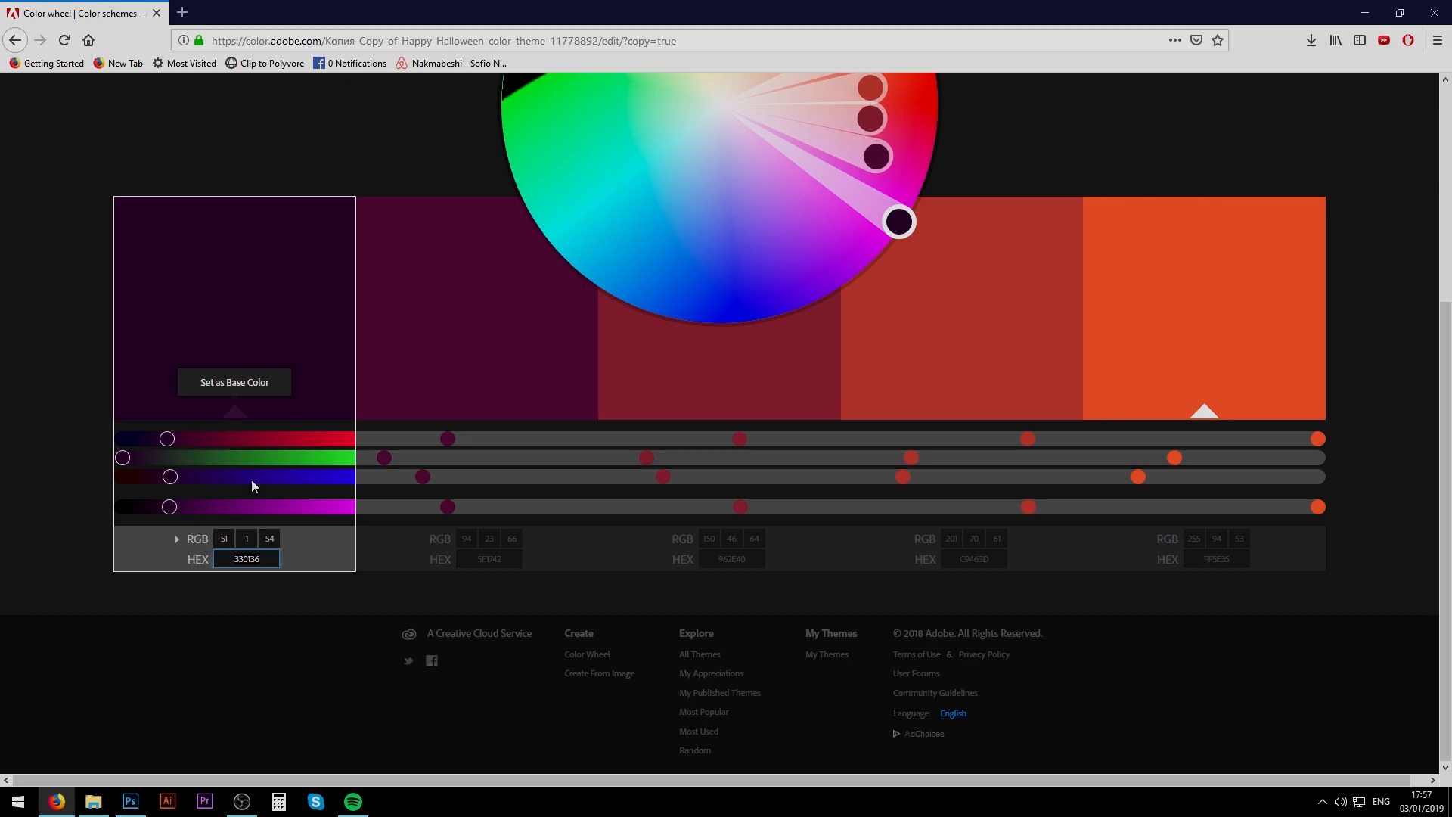
pyautogui.hotkey('alt', 'Tab')
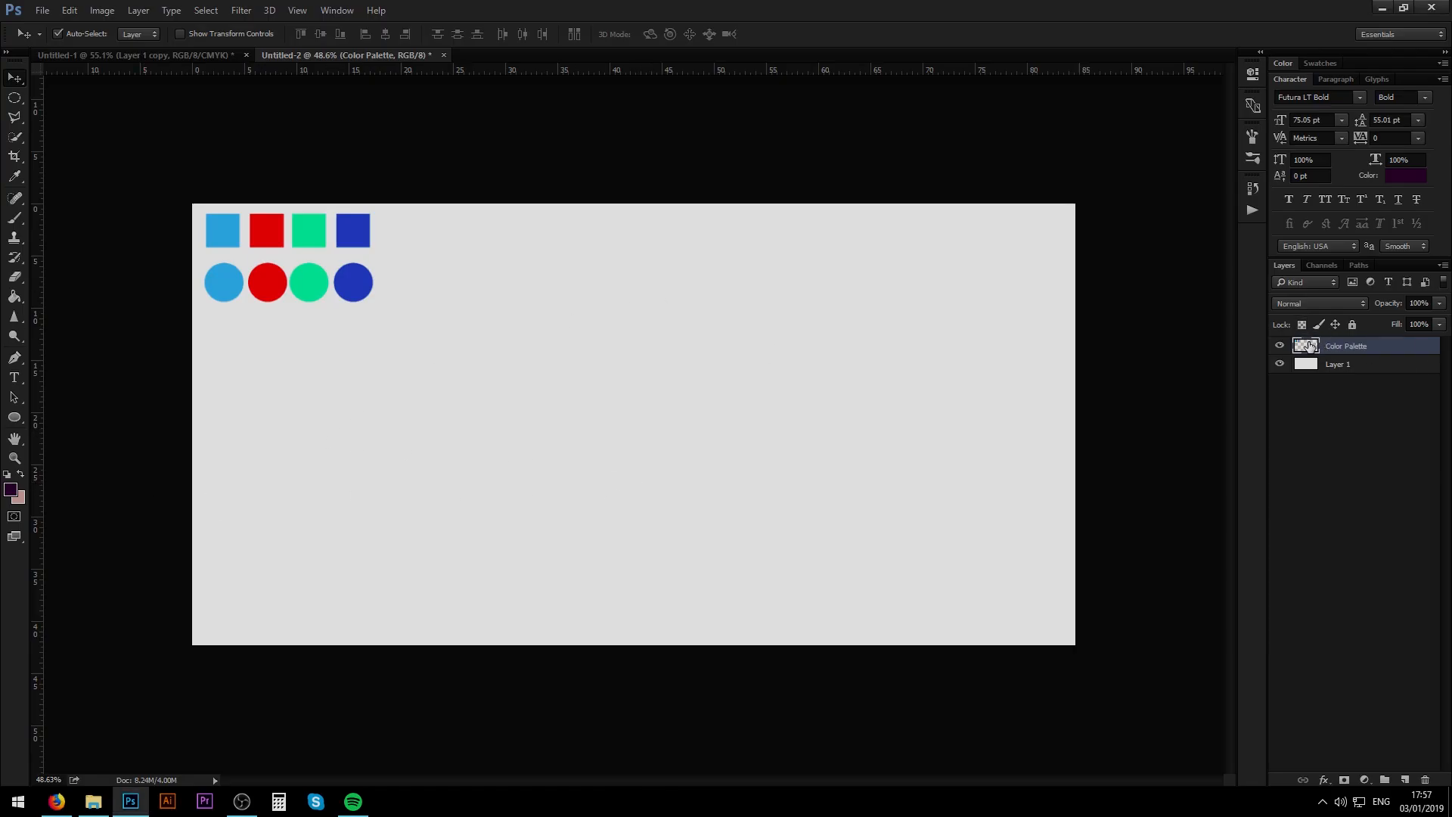
# Step: Hide the Color Palette layer and create an empty layer named Color Palette 2 above it
pyautogui.click(1284, 346)
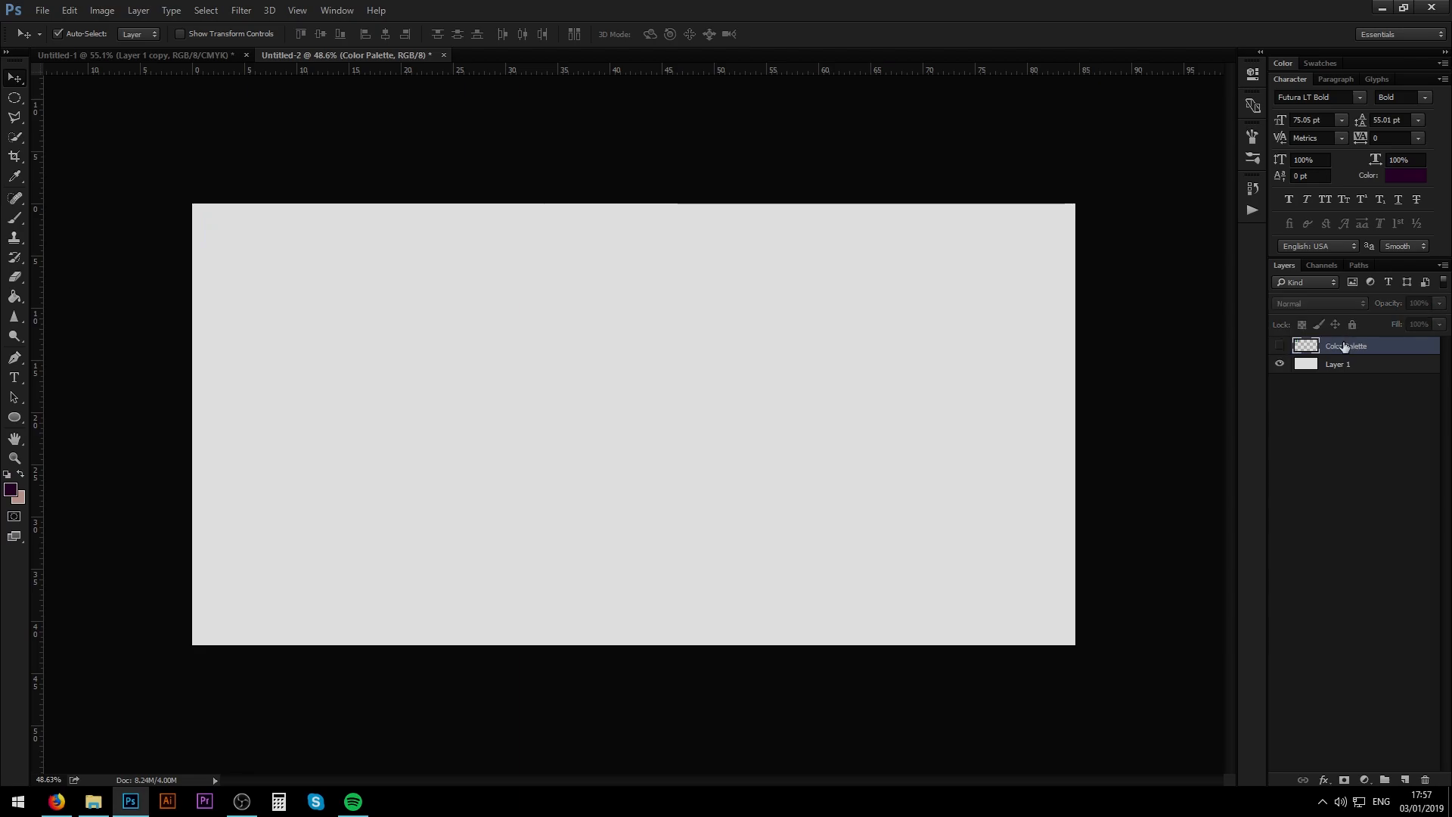
pyautogui.moveTo(1304, 346); pyautogui.dragTo(1303, 355)
pyautogui.hotkey('ctrl', 'shift', 'n')
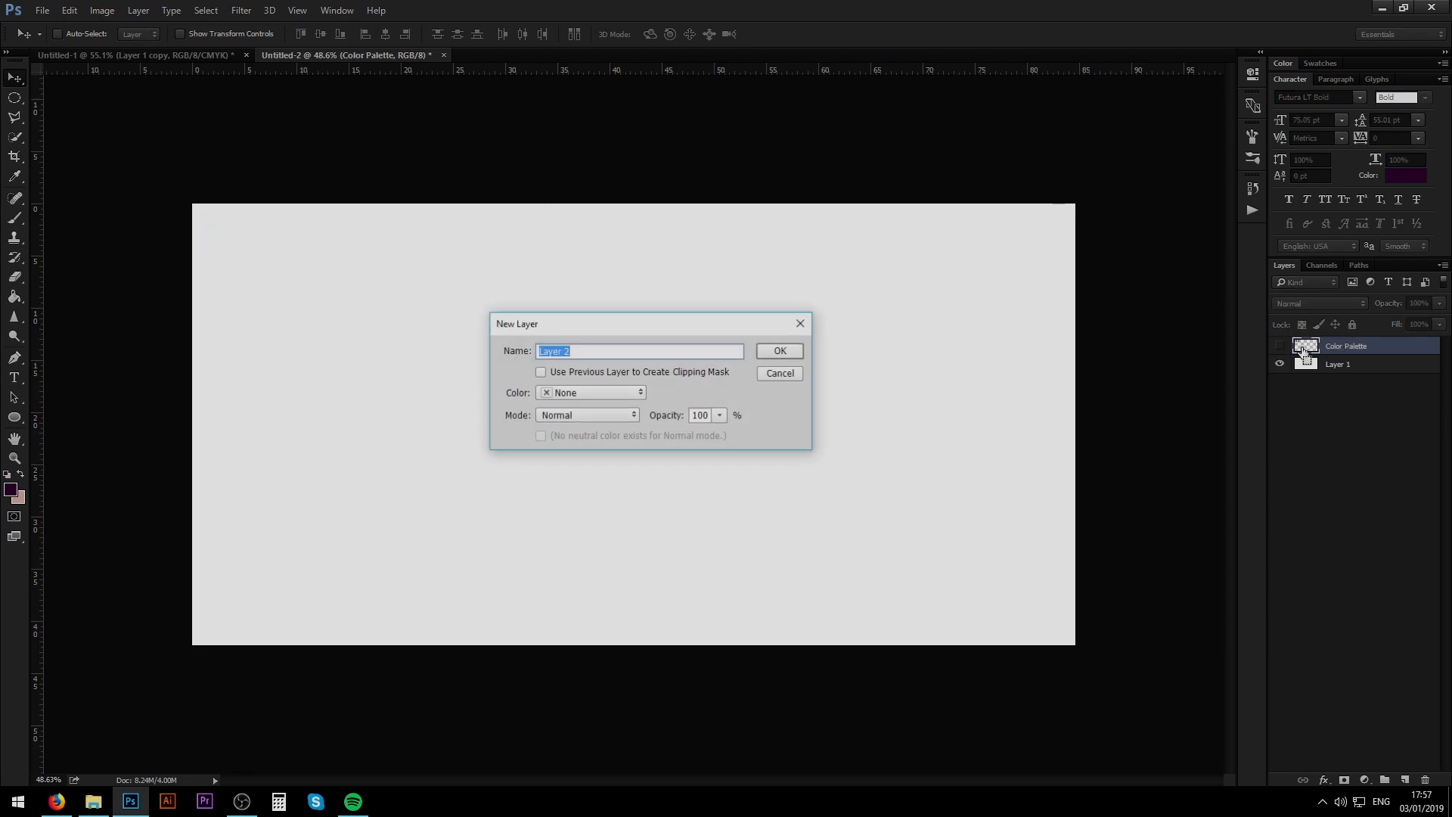
pyautogui.write('Color Palette')
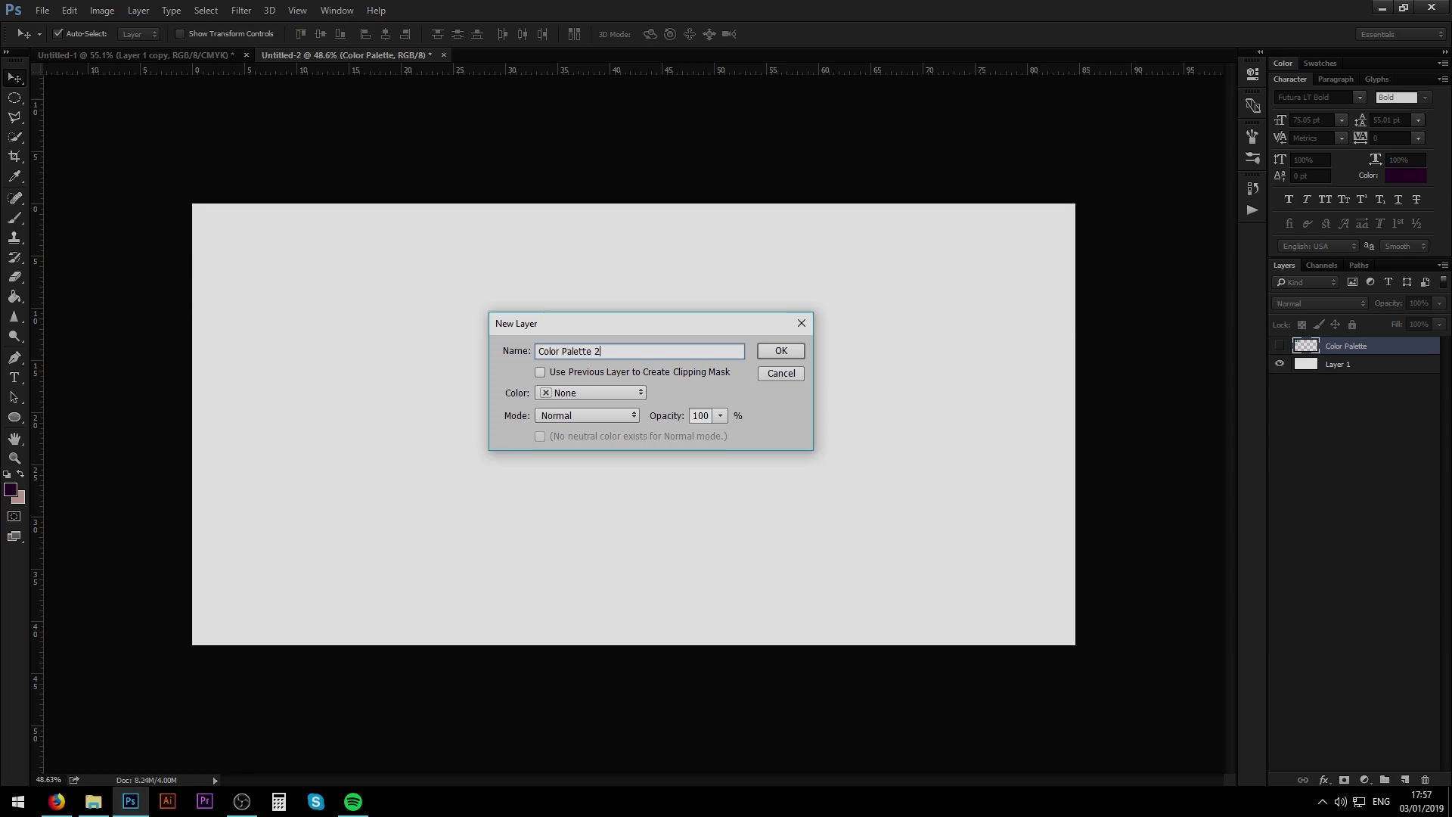
pyautogui.press('Return')
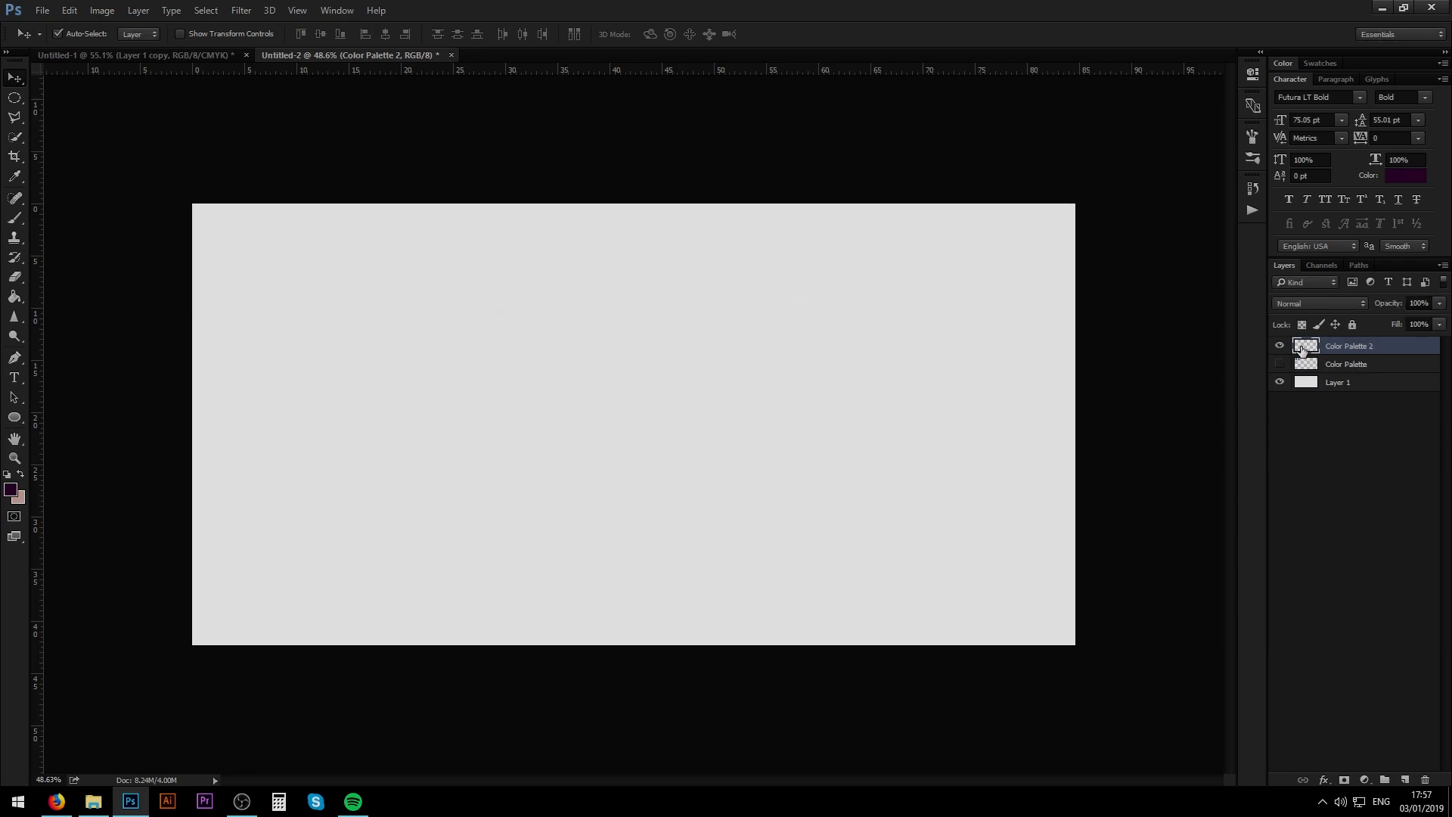
# Step: Select a circle near the canvas top-left and fill it with dark purple
pyautogui.press('m')
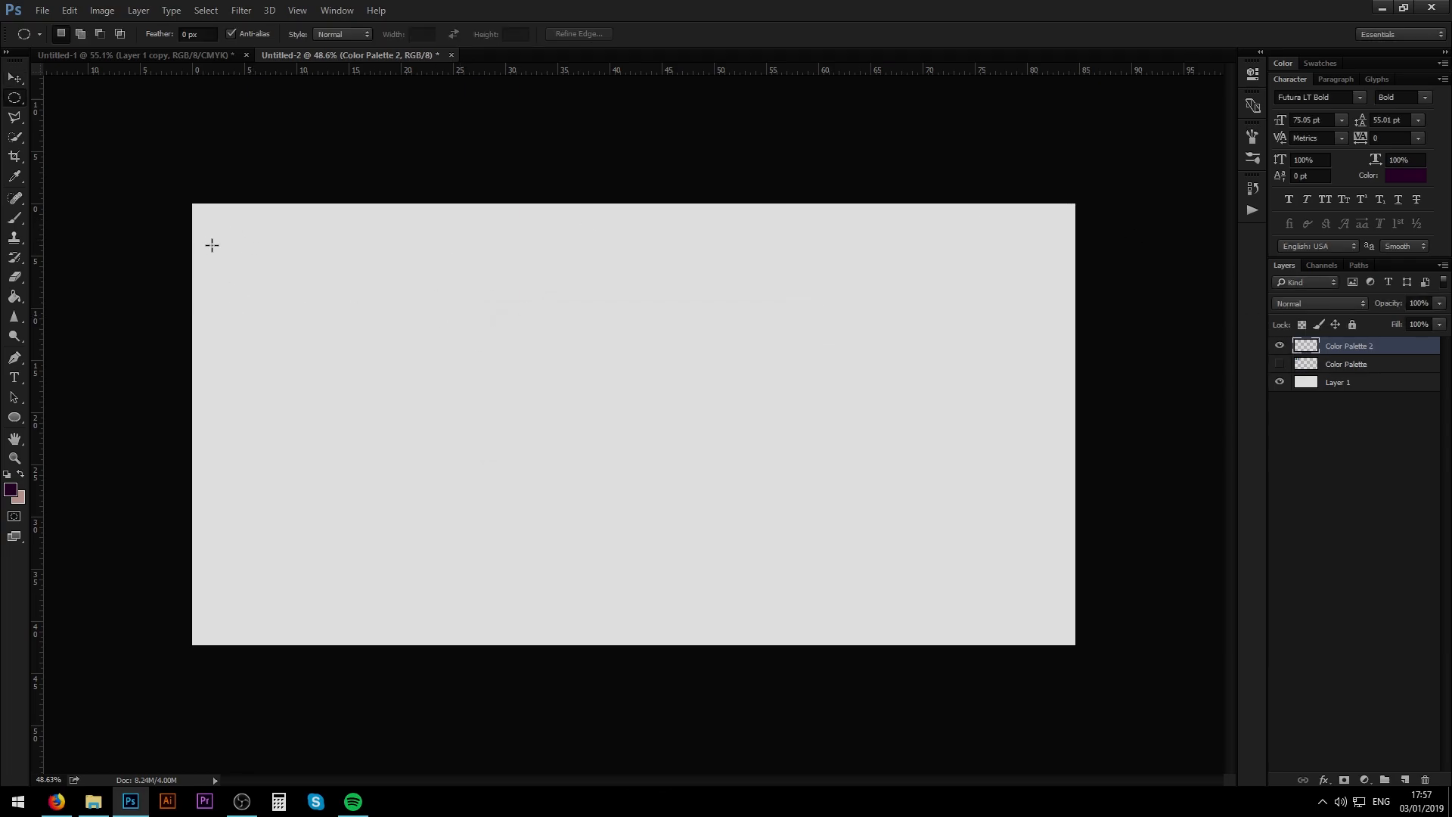
pyautogui.moveTo(227, 240); pyautogui.dragTo(344, 327)
pyautogui.hotkey('alt', 'BackSpace')
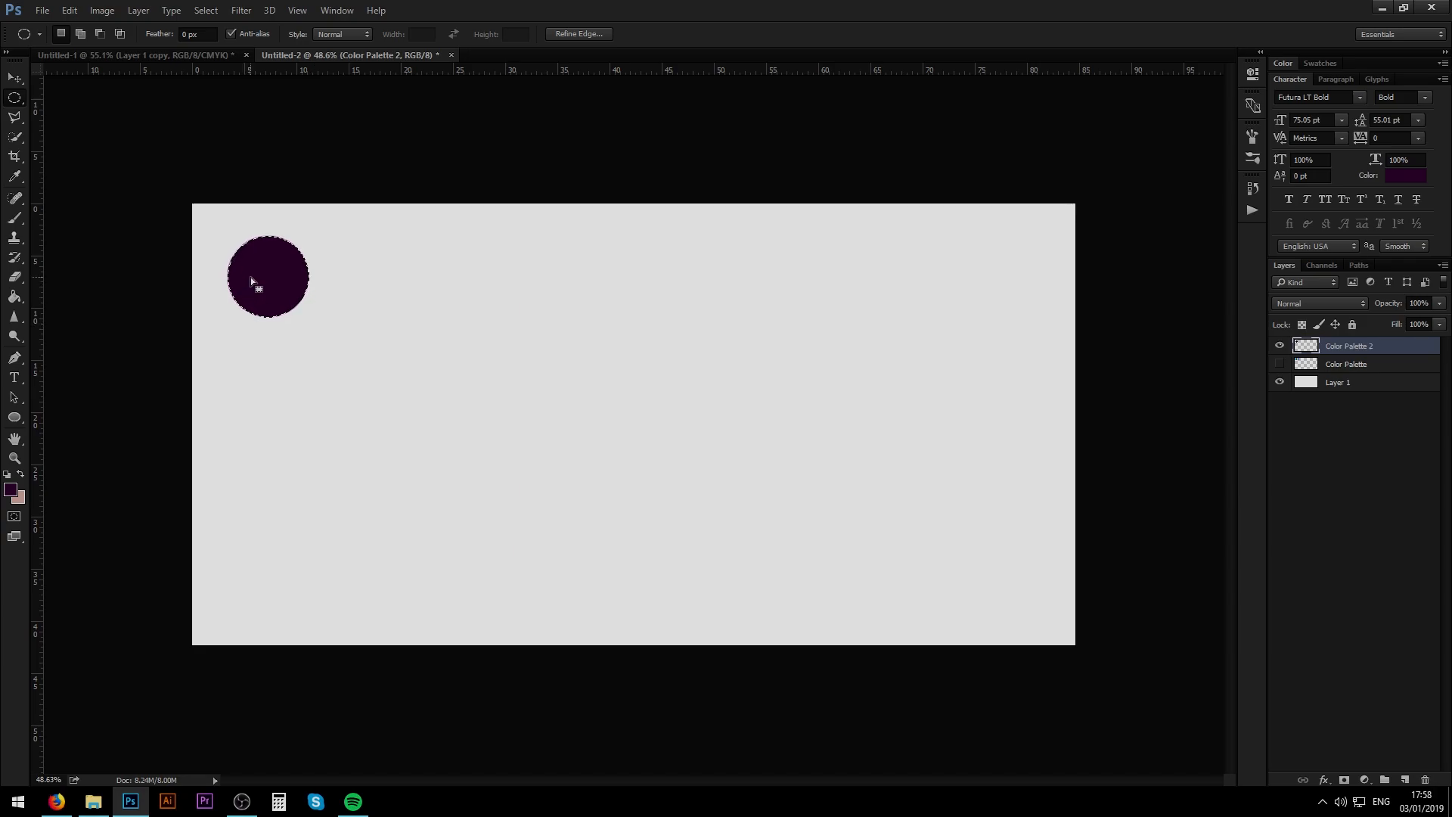
# Step: Copy the second theme hex, move the selection right and fill a magenta purple circle
pyautogui.hotkey('alt', 'Tab')
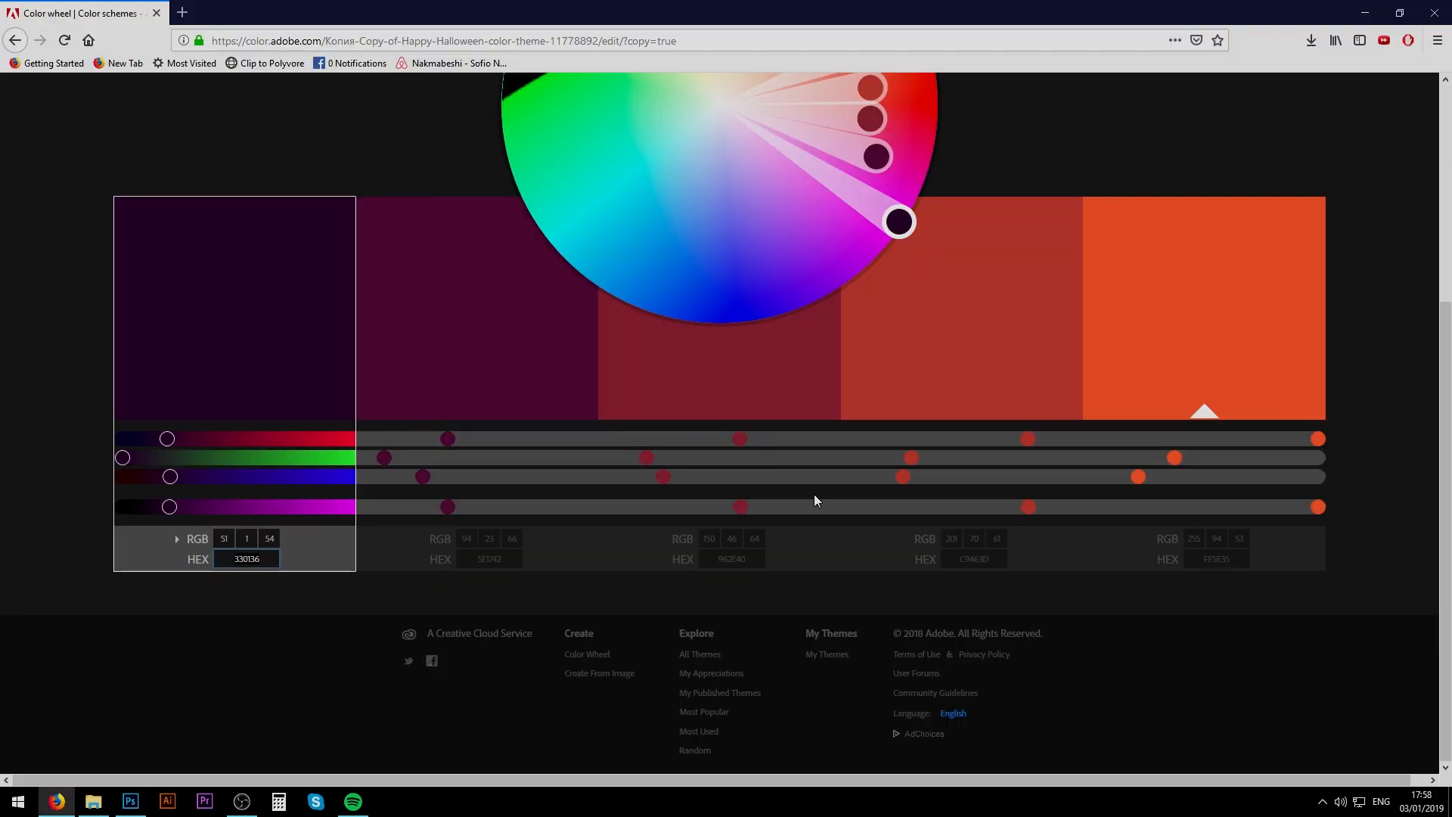
pyautogui.click(442, 229)
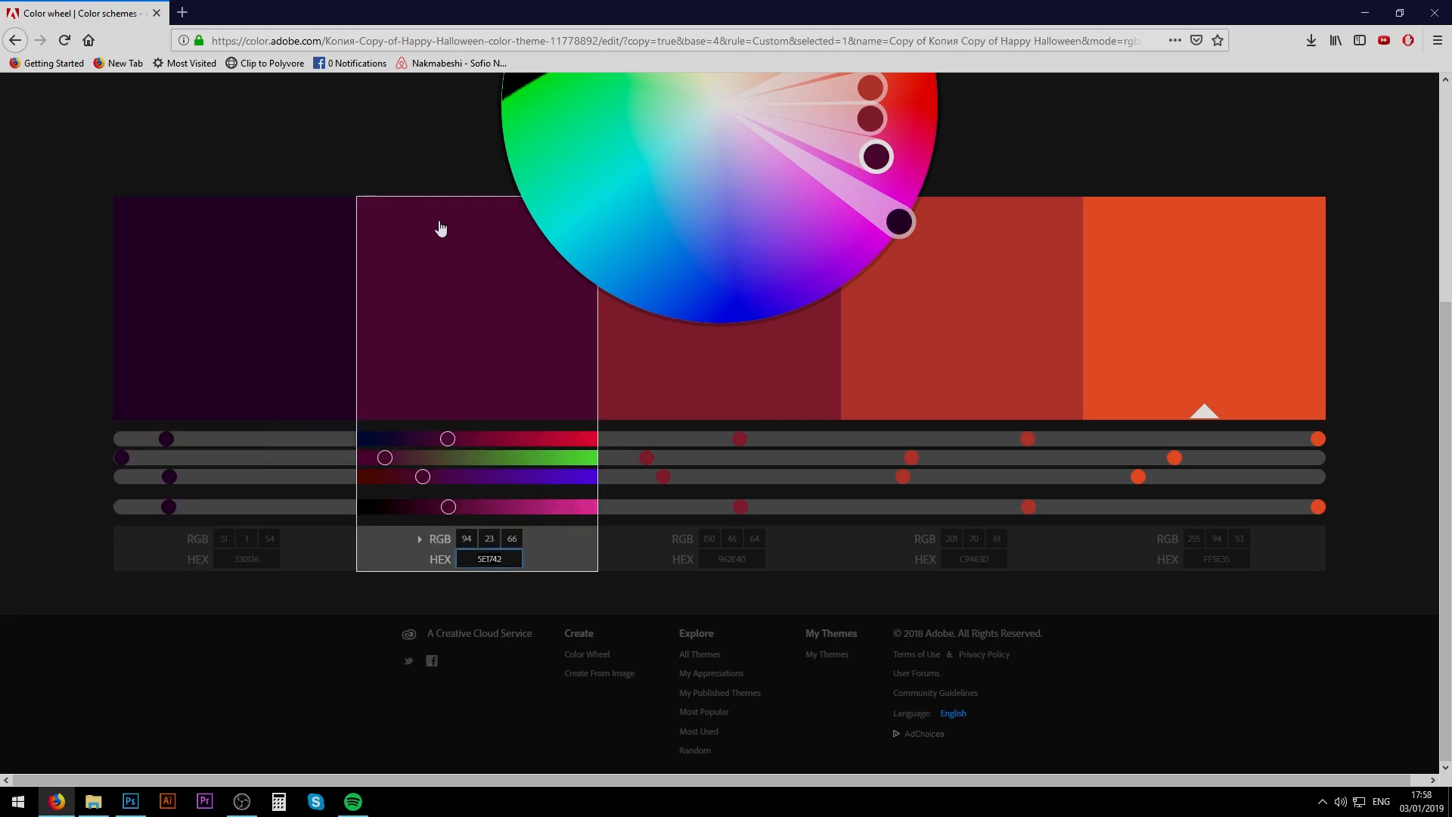
pyautogui.hotkey('alt', 'Tab')
pyautogui.moveTo(294, 286); pyautogui.dragTo(396, 287)
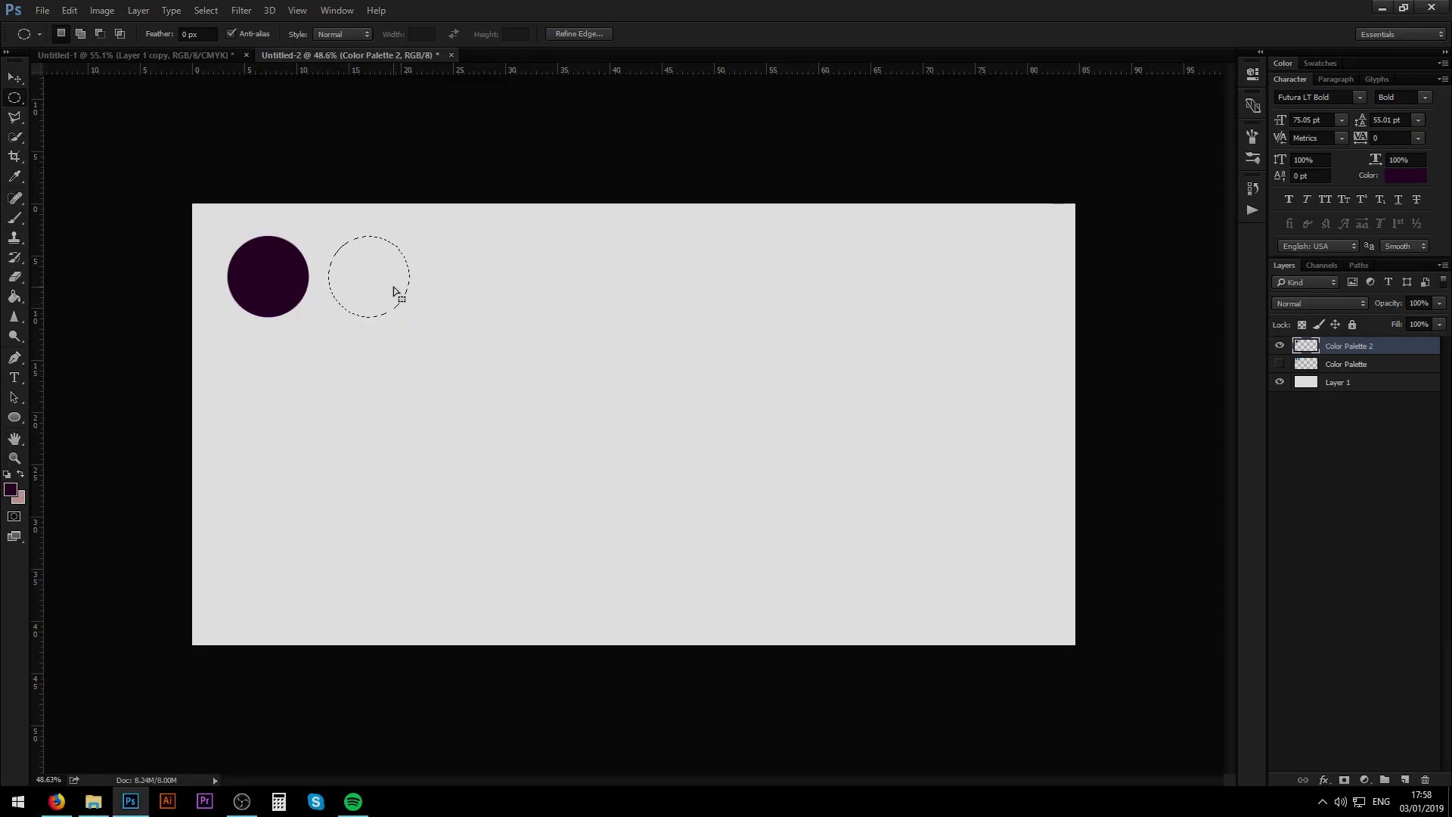
pyautogui.click(11, 489)
pyautogui.hotkey('ctrl', 'v')
pyautogui.press('Return')
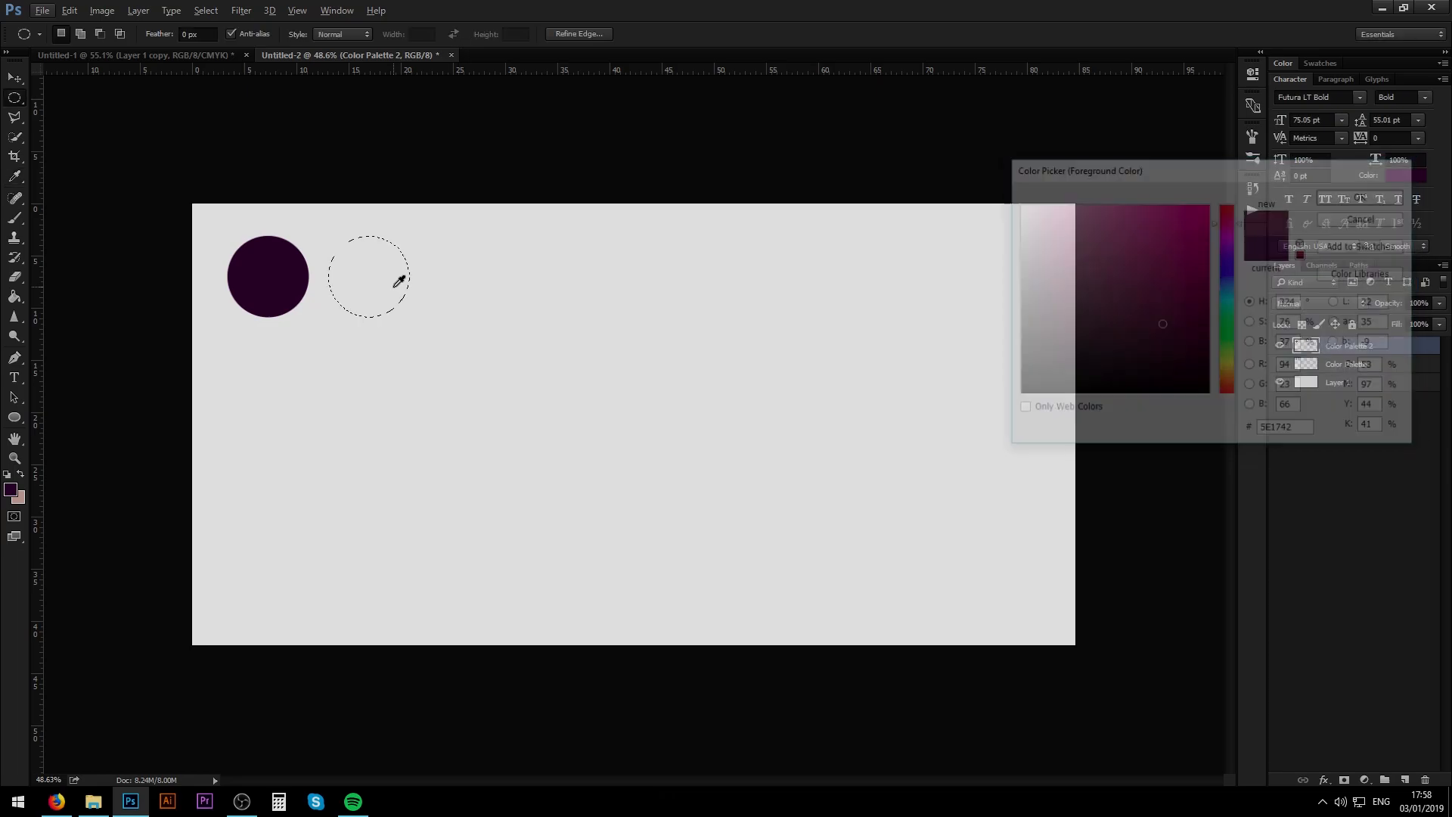
pyautogui.hotkey('alt', 'BackSpace')
# Step: Copy the third theme hex and fill the next circle with crimson
pyautogui.hotkey('alt', 'Tab')
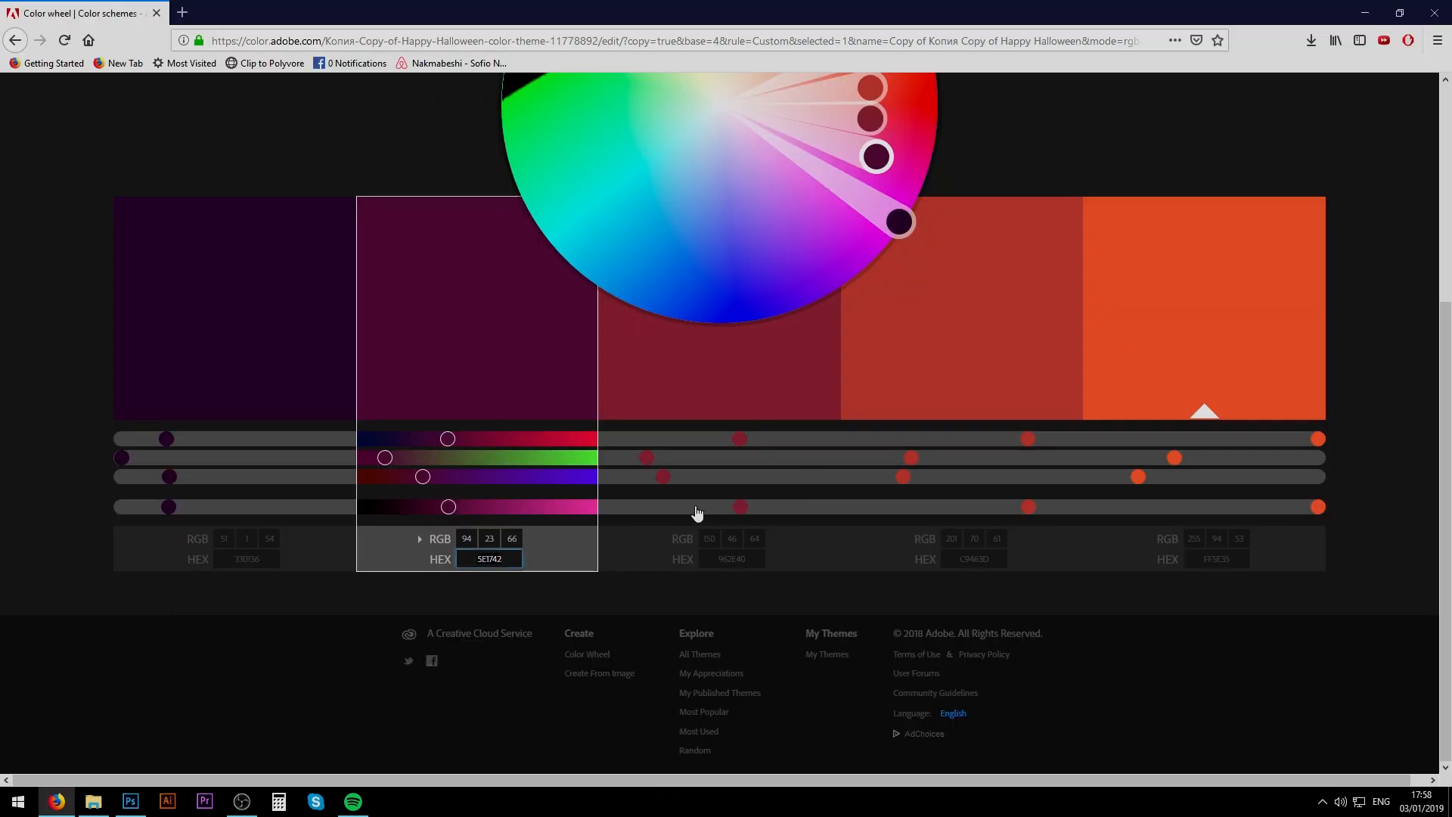
pyautogui.click(731, 559)
pyautogui.doubleClick(731, 559)
pyautogui.hotkey('ctrl', 'c')
pyautogui.hotkey('alt', 'Tab')
pyautogui.moveTo(385, 289); pyautogui.dragTo(485, 292)
pyautogui.click(11, 490)
pyautogui.hotkey('ctrl', 'v')
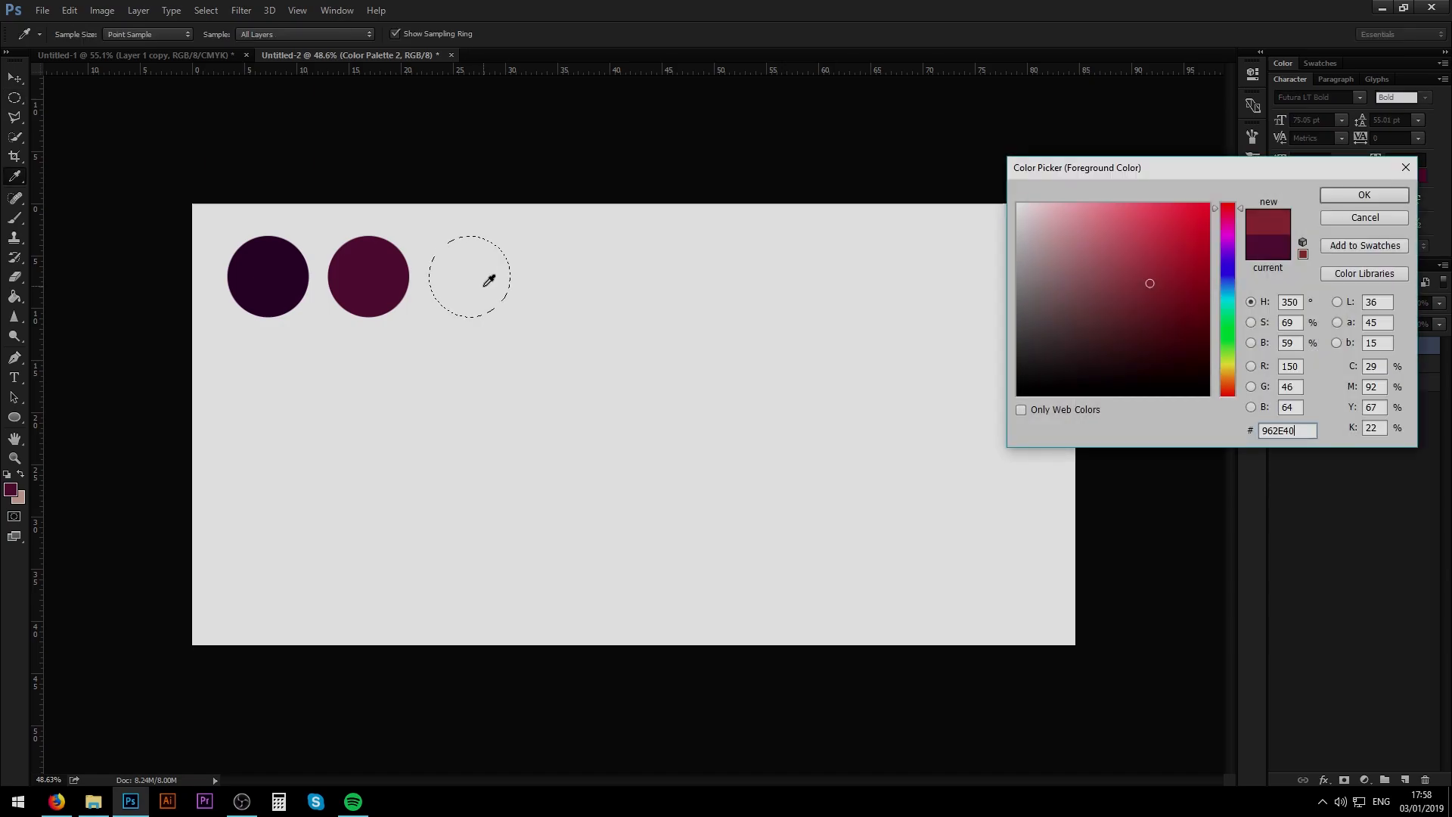
pyautogui.press('Return')
pyautogui.hotkey('alt', 'BackSpace')
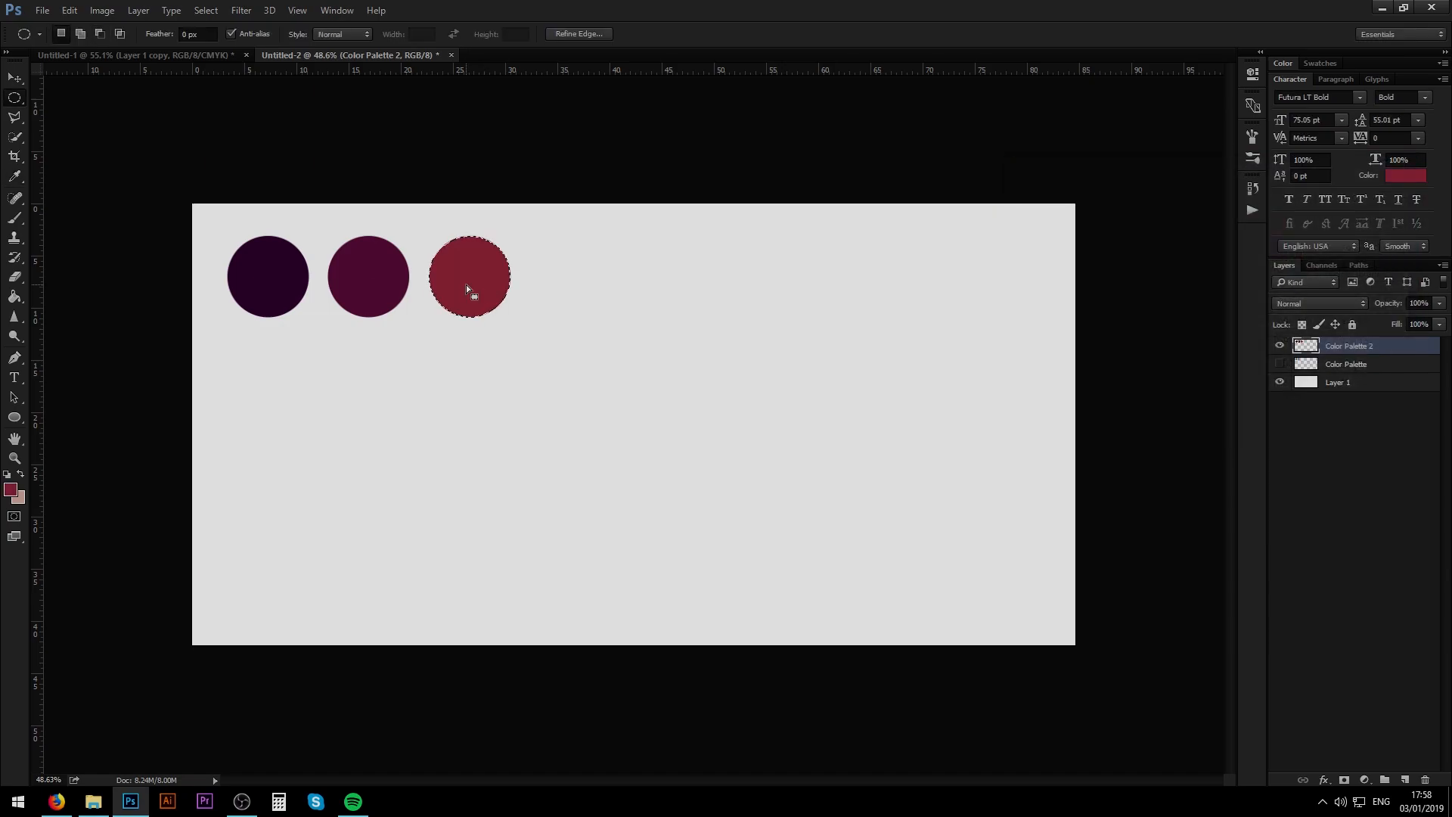
# Step: Fill the fourth circle with red C9463D, undoing a premature fill first
pyautogui.moveTo(466, 288)
pyautogui.mouseDown()
pyautogui.moveTo(570, 291)
pyautogui.moveTo(541, 298)
pyautogui.mouseUp()
pyautogui.hotkey('alt', 'Tab')
pyautogui.click(897, 566)
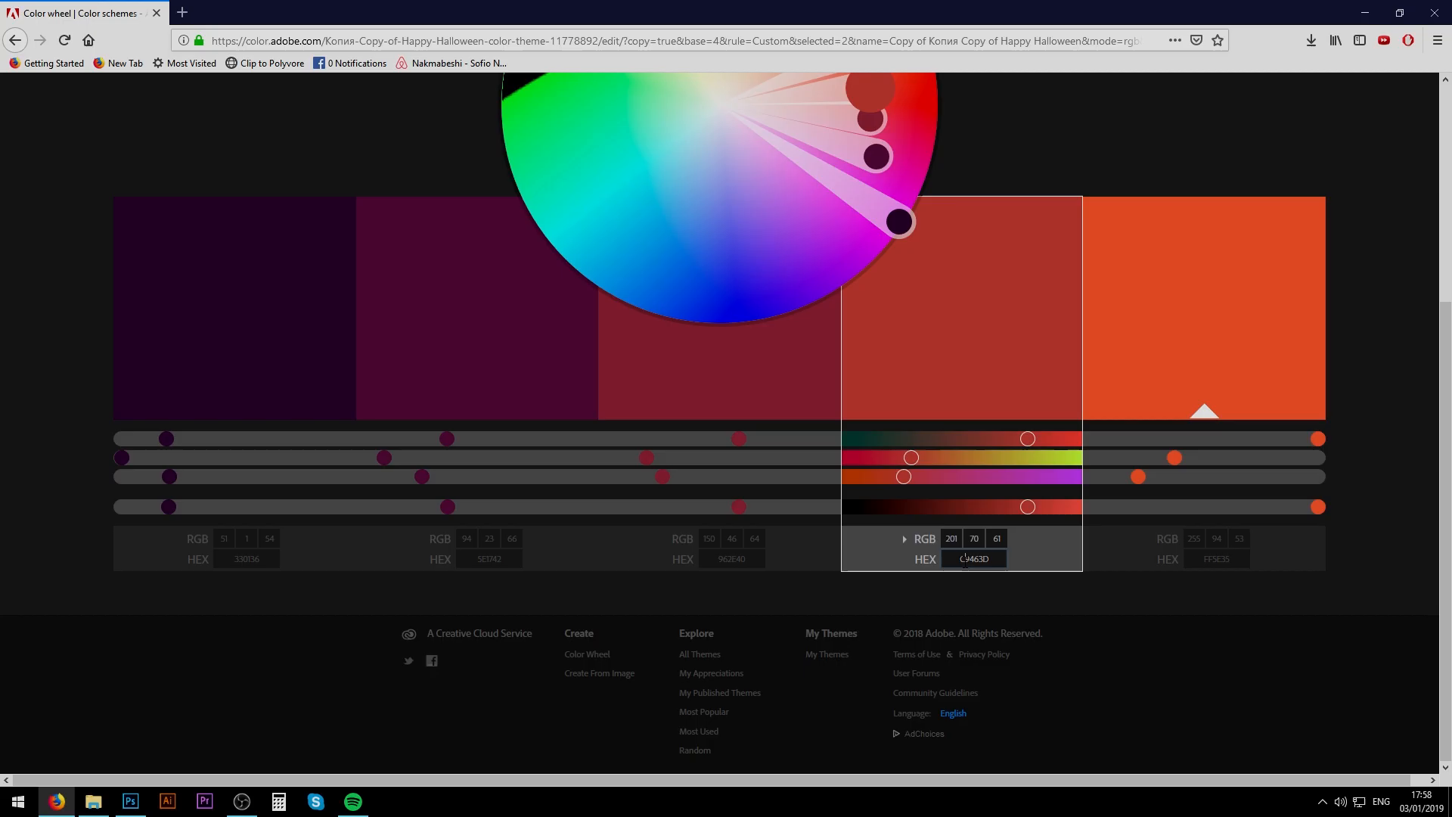
pyautogui.hotkey('alt', 'Tab')
pyautogui.hotkey('alt', 'BackSpace')
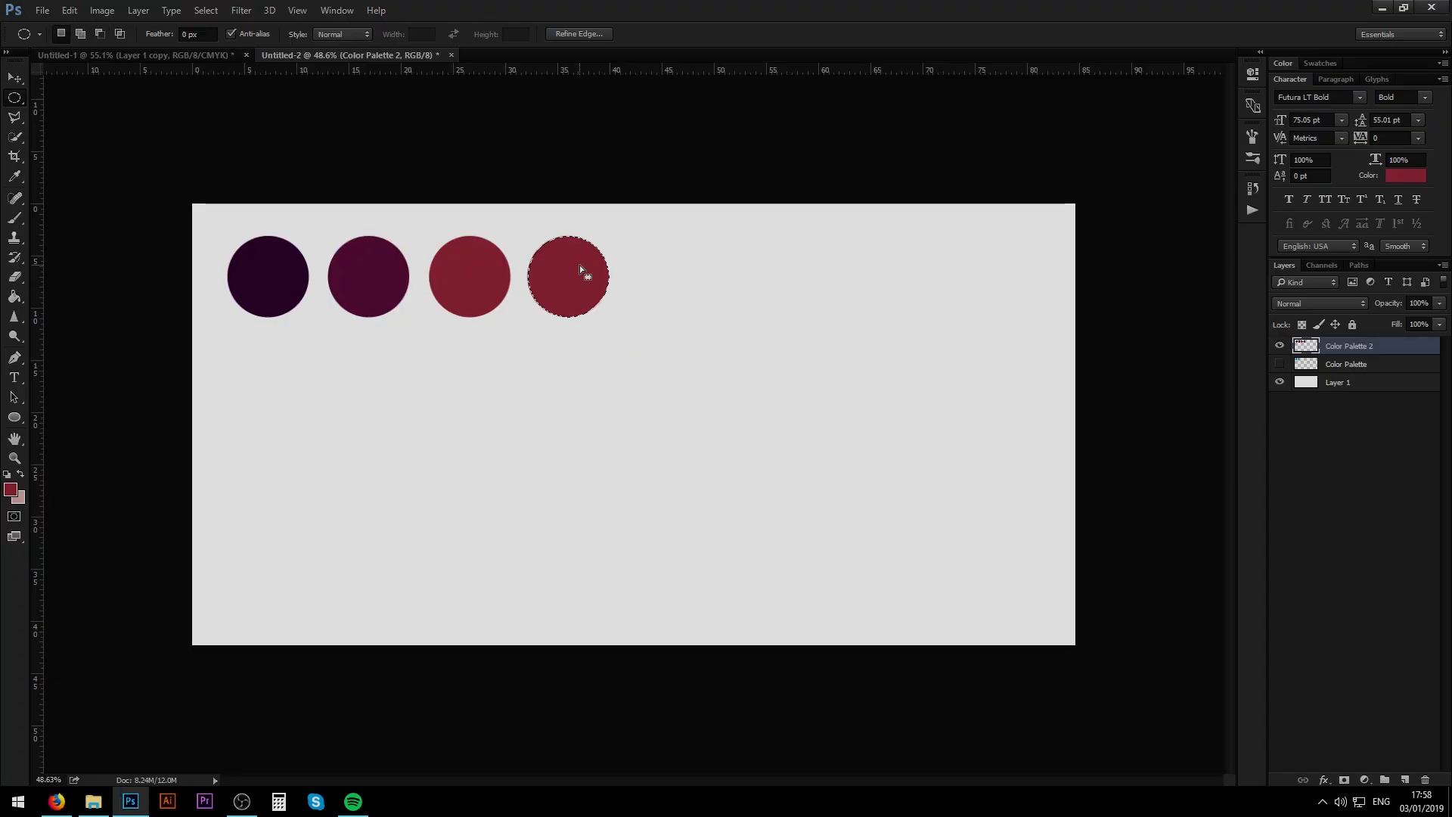
pyautogui.hotkey('ctrl', 'z')
pyautogui.press('i')
pyautogui.hotkey('ctrl', 'v')
pyautogui.press('Return')
pyautogui.press('m')
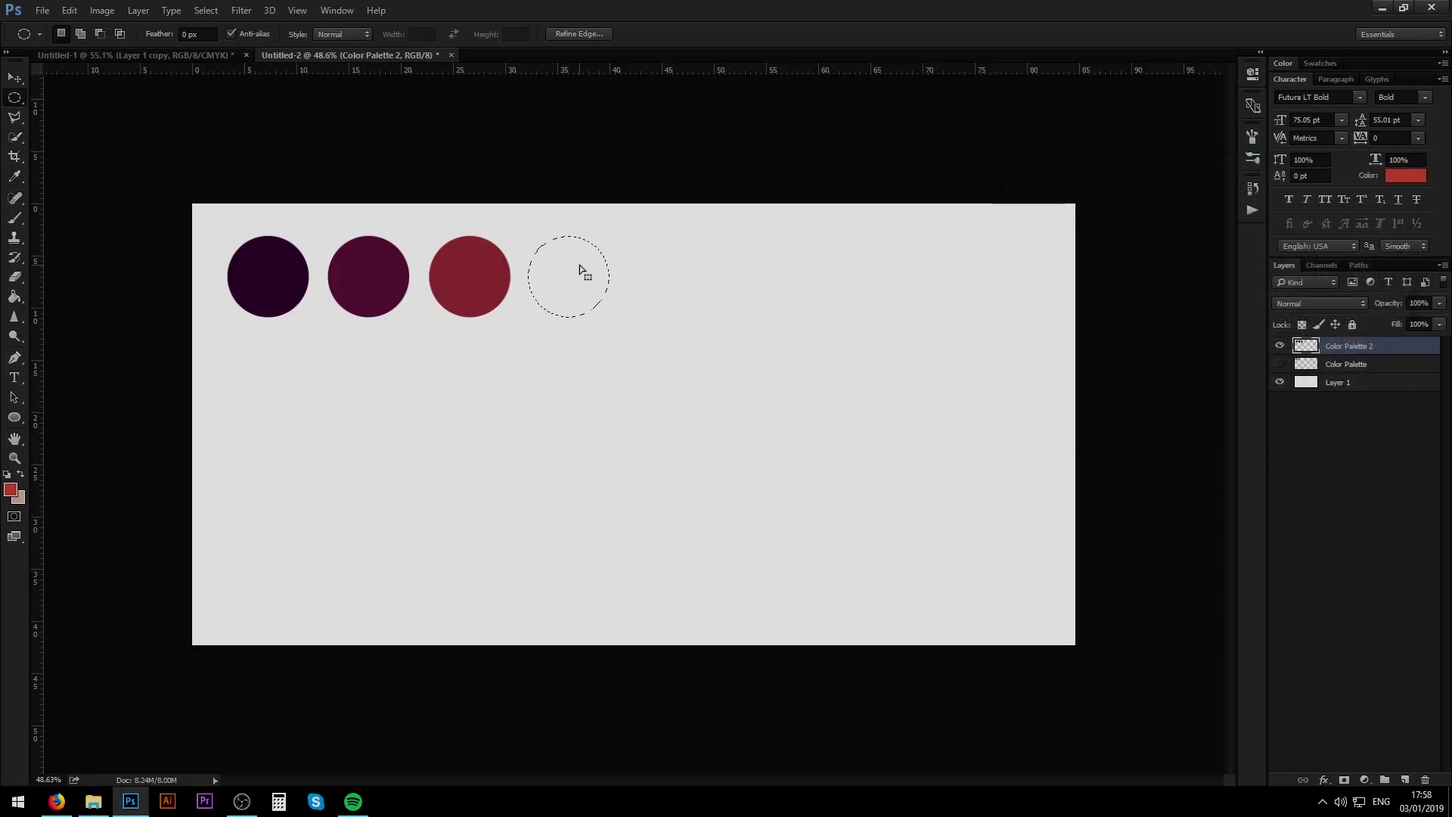
pyautogui.hotkey('alt', 'BackSpace')
# Step: Fill the fifth circle with the theme's orange-red, then clear the selection
pyautogui.moveTo(580, 270); pyautogui.dragTo(674, 266)
pyautogui.hotkey('alt', 'Tab')
pyautogui.click(1216, 558)
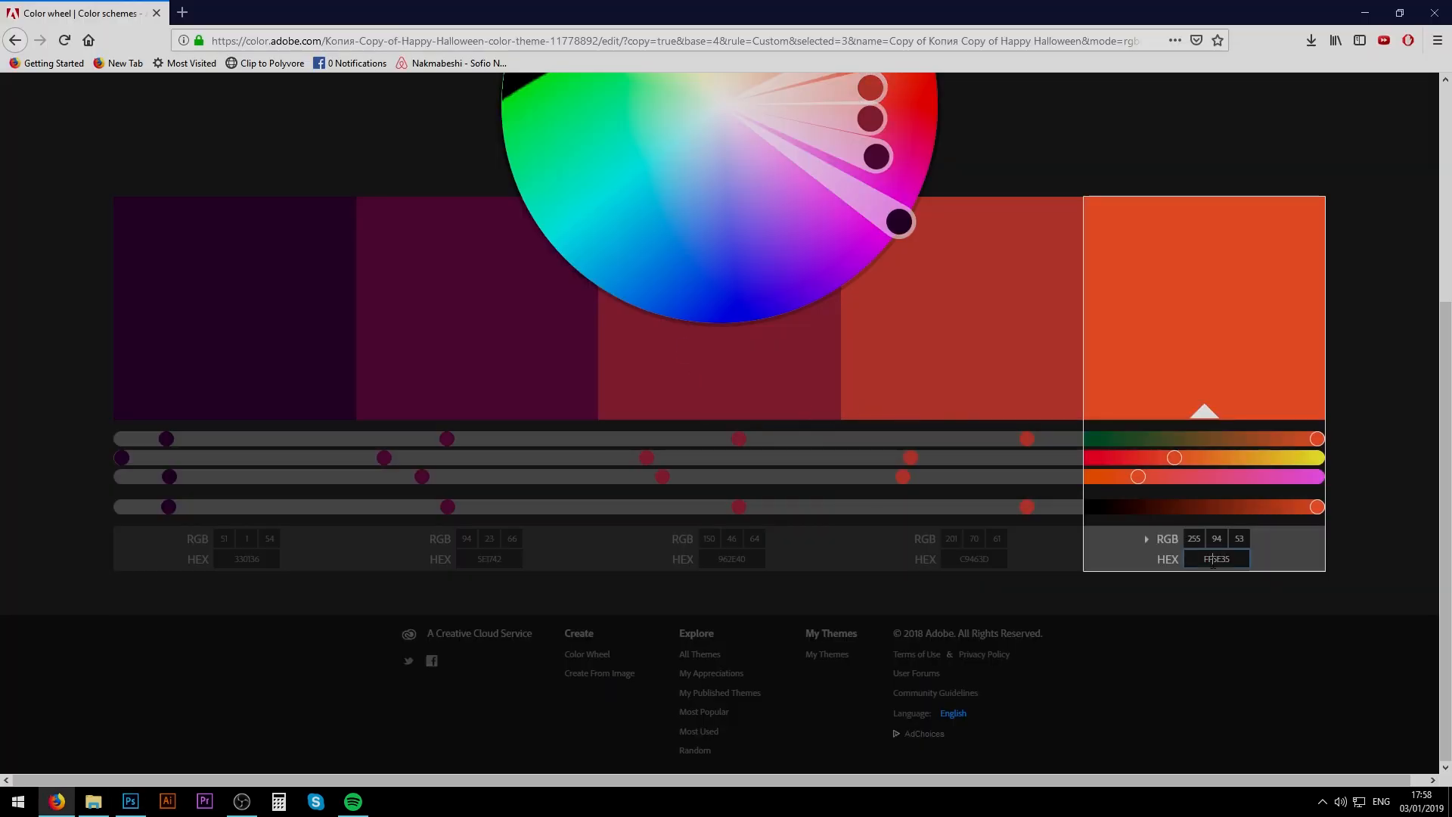
pyautogui.hotkey('alt', 'Tab')
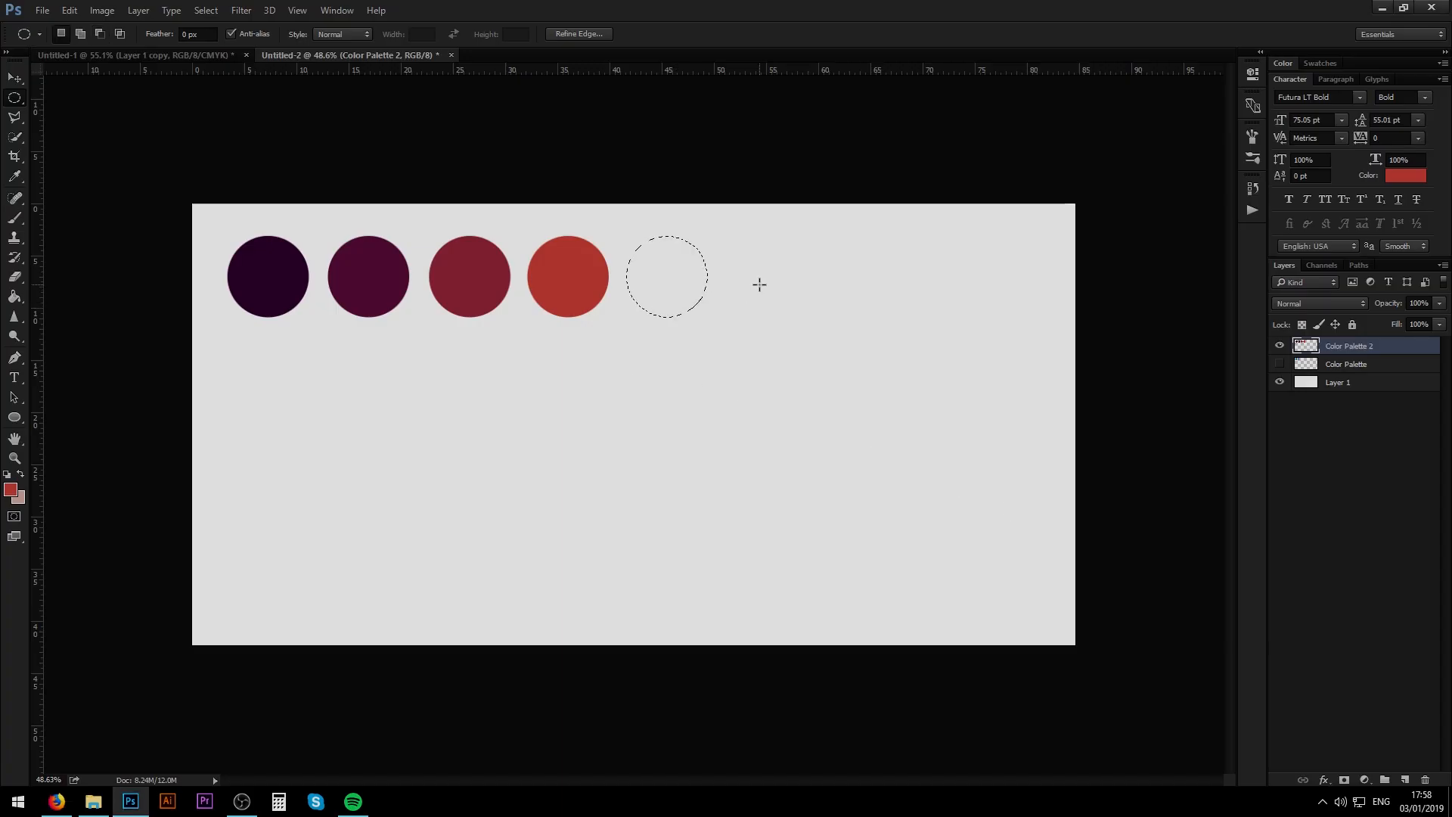
pyautogui.hotkey('ctrl', 'v')
pyautogui.press('Return')
pyautogui.hotkey('alt', 'BackSpace')
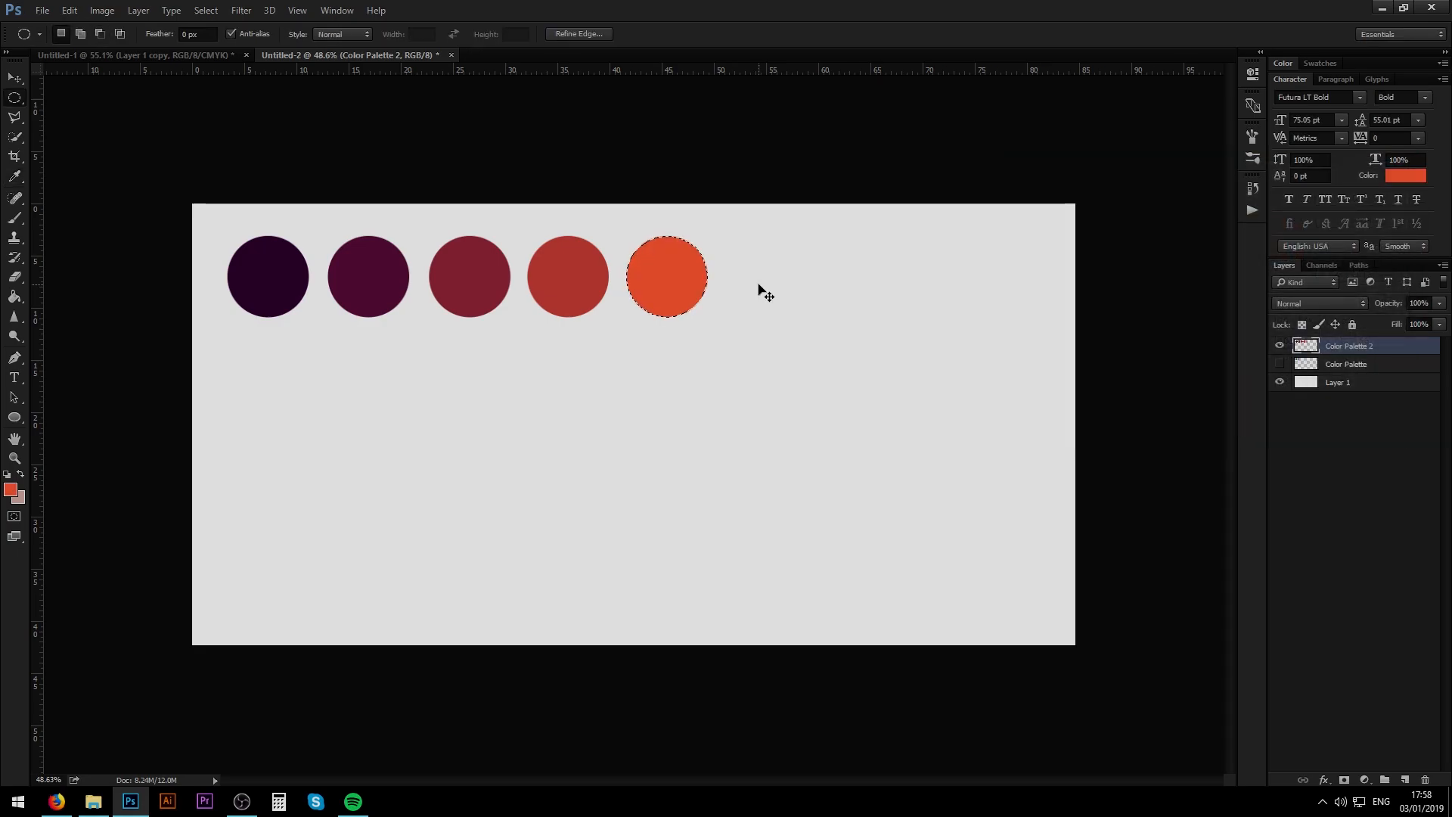
pyautogui.hotkey('ctrl', 'd')
# Step: Scale the row of five circles to about 60% and move it toward the top-left corner
pyautogui.press('v')
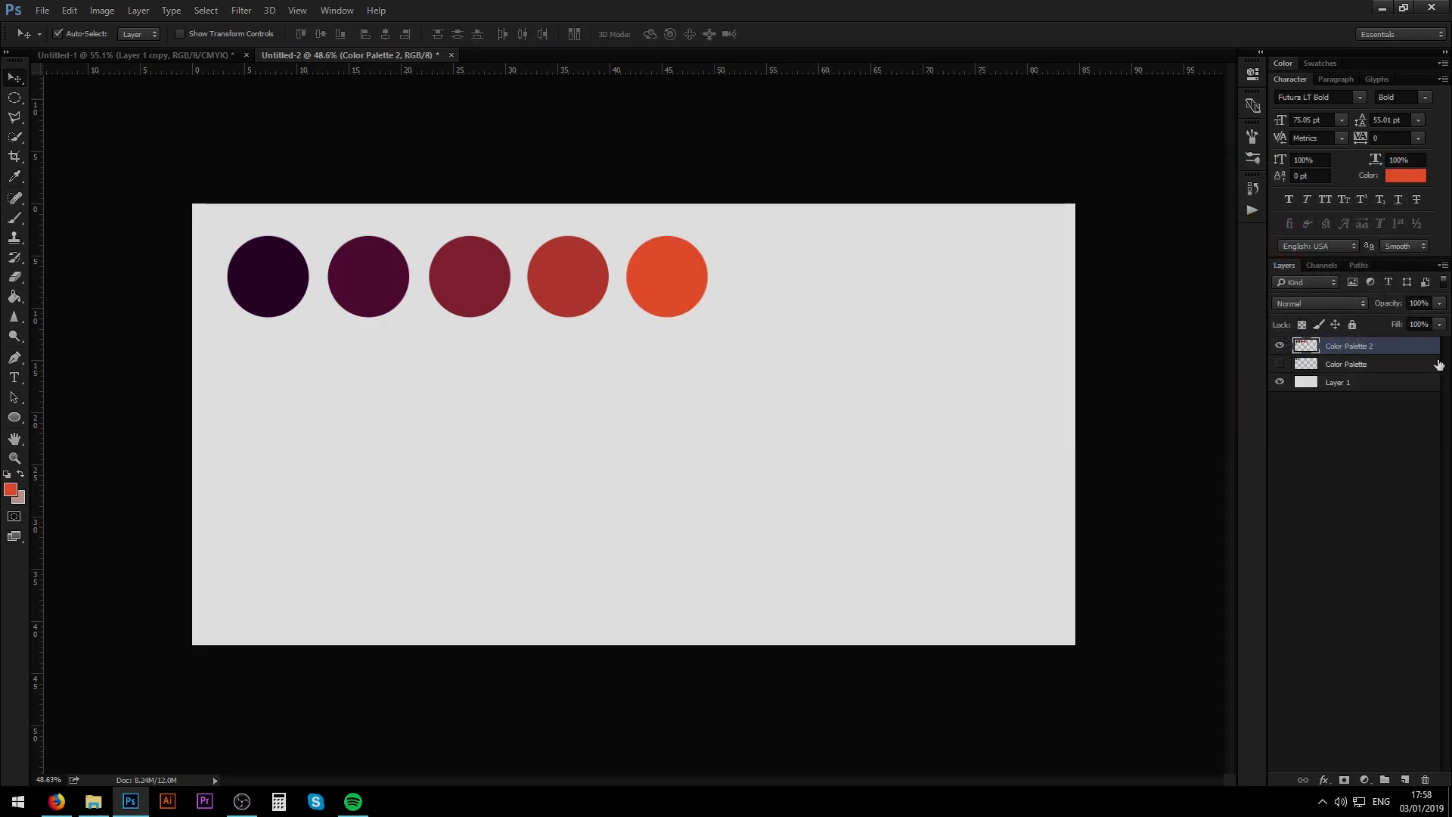
pyautogui.hotkey('ctrl', 't')
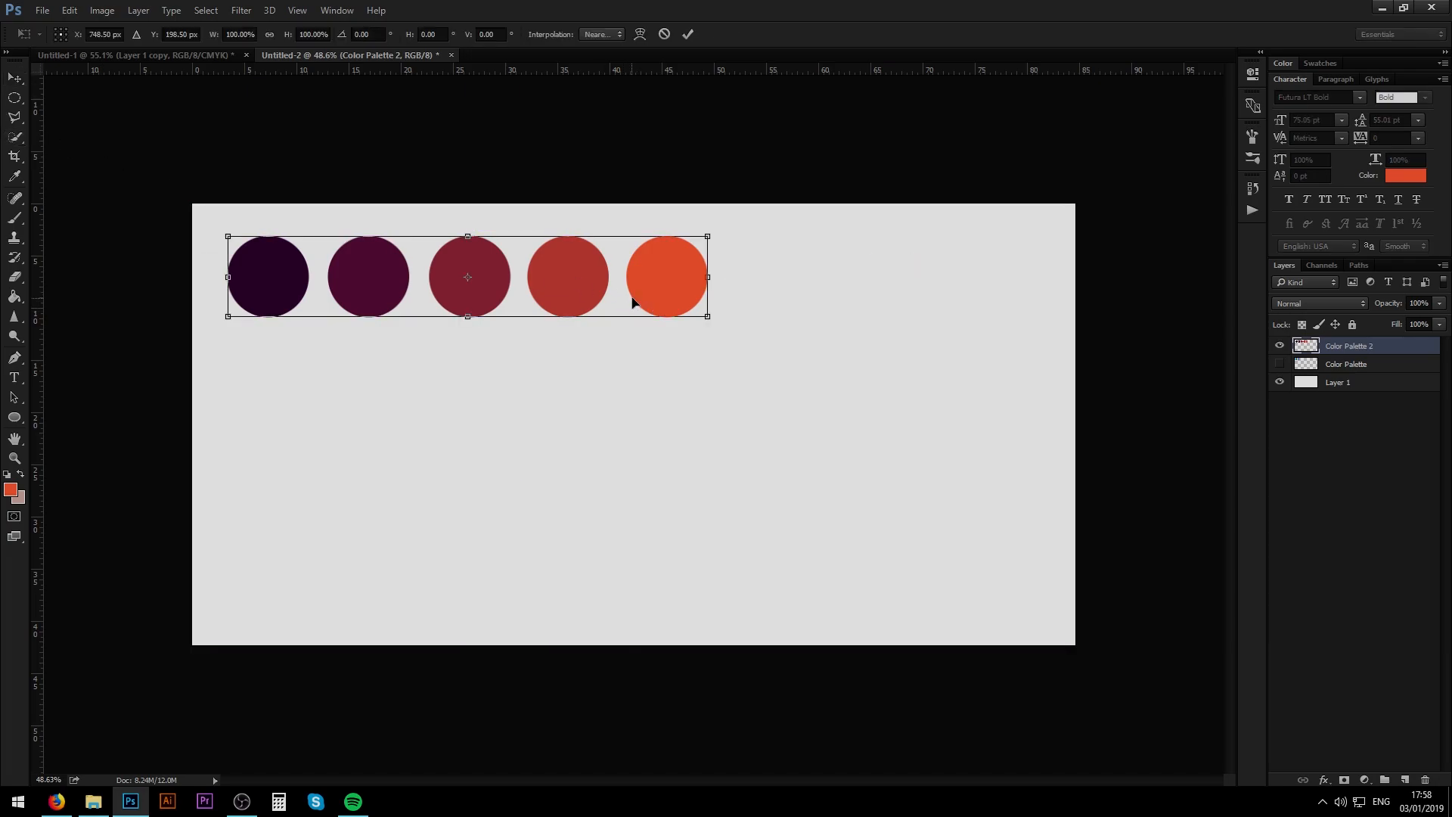
pyautogui.moveTo(710, 323); pyautogui.dragTo(522, 277)
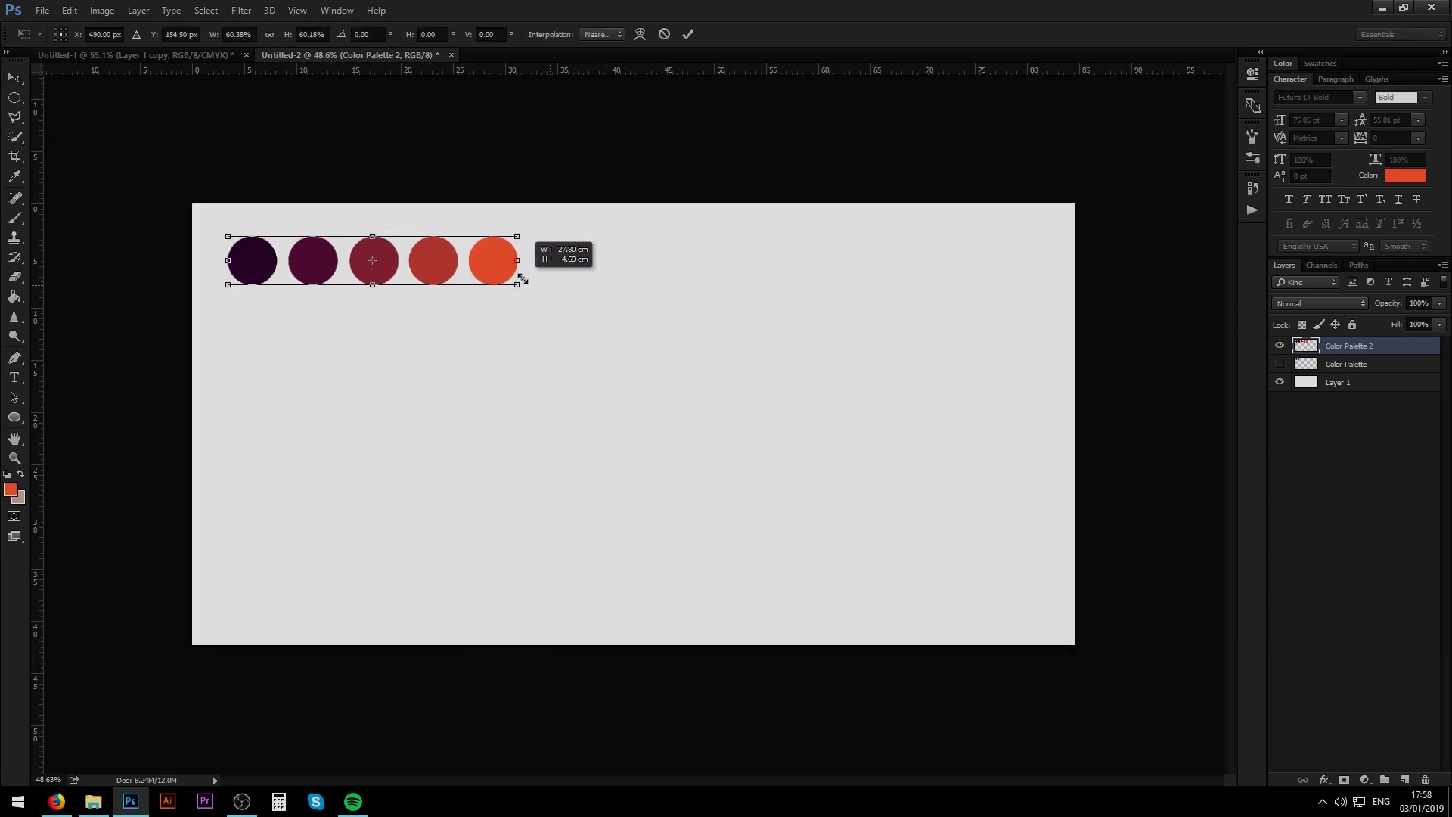
pyautogui.press('Return')
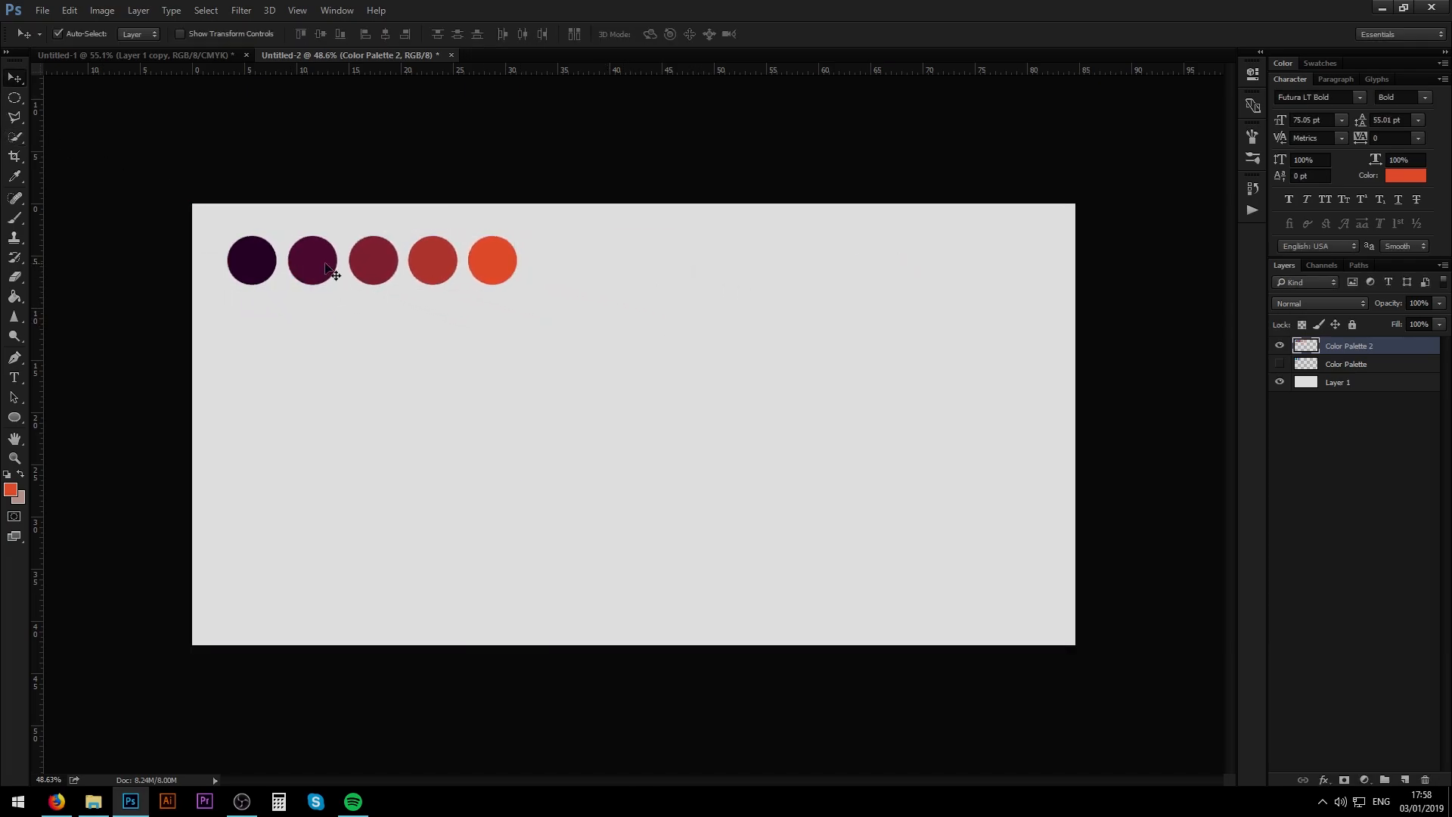
pyautogui.moveTo(334, 272); pyautogui.dragTo(308, 244)
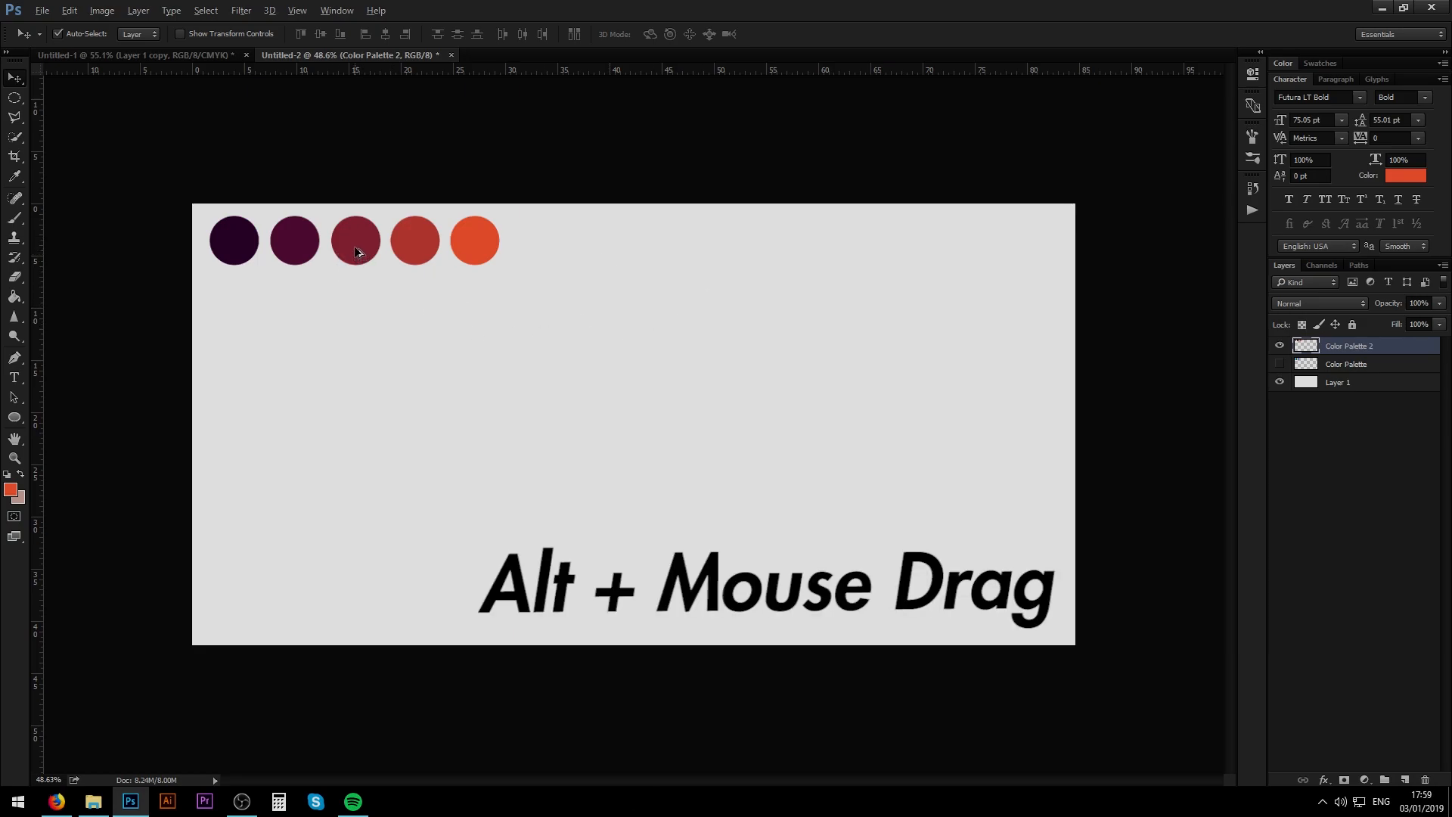
# Step: Duplicate the circle row below the original and shift its Hue to -41, toward purple-magenta
pyautogui.moveTo(359, 238); pyautogui.dragTo(364, 324)
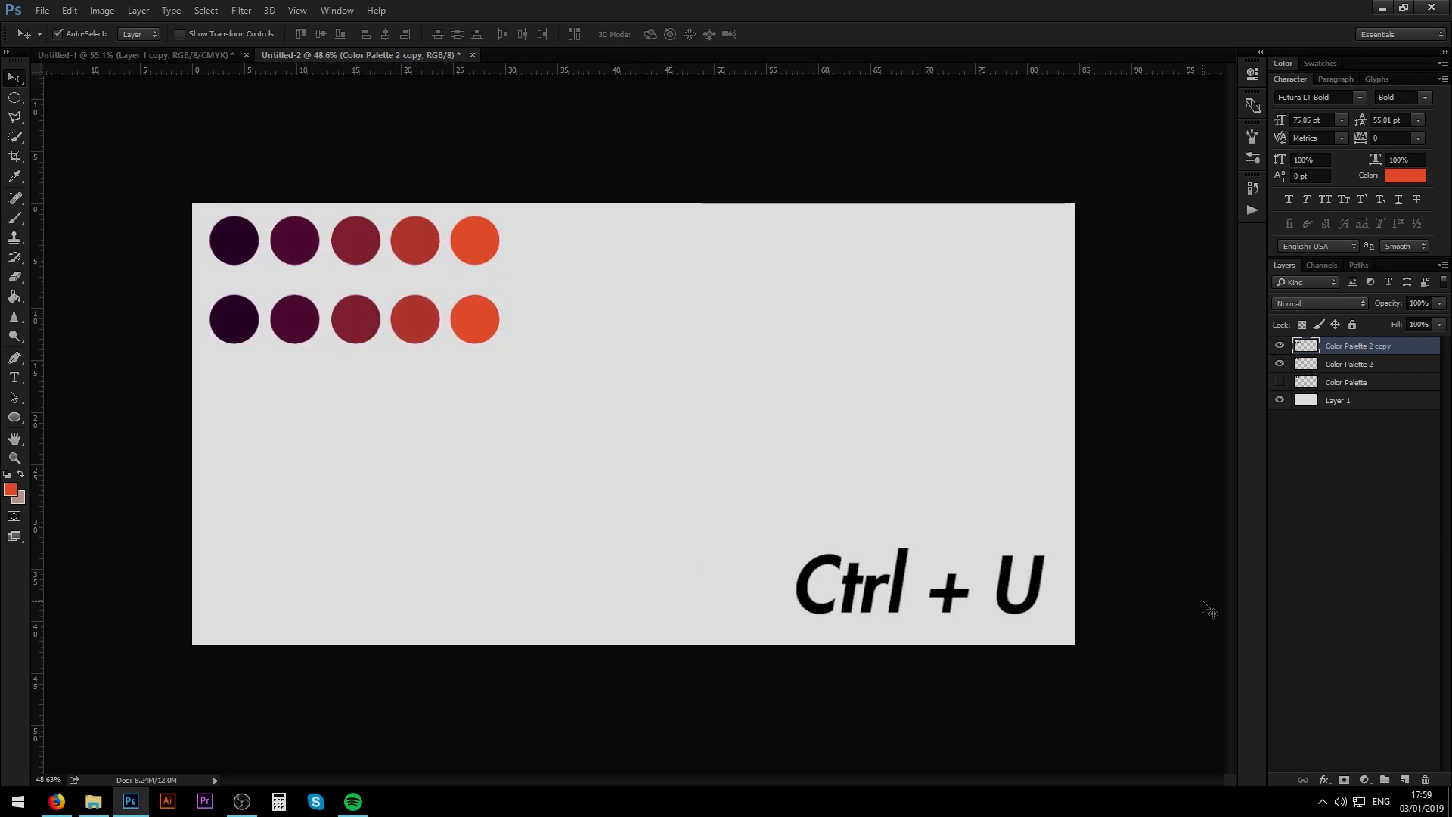
pyautogui.hotkey('ctrl', 'u')
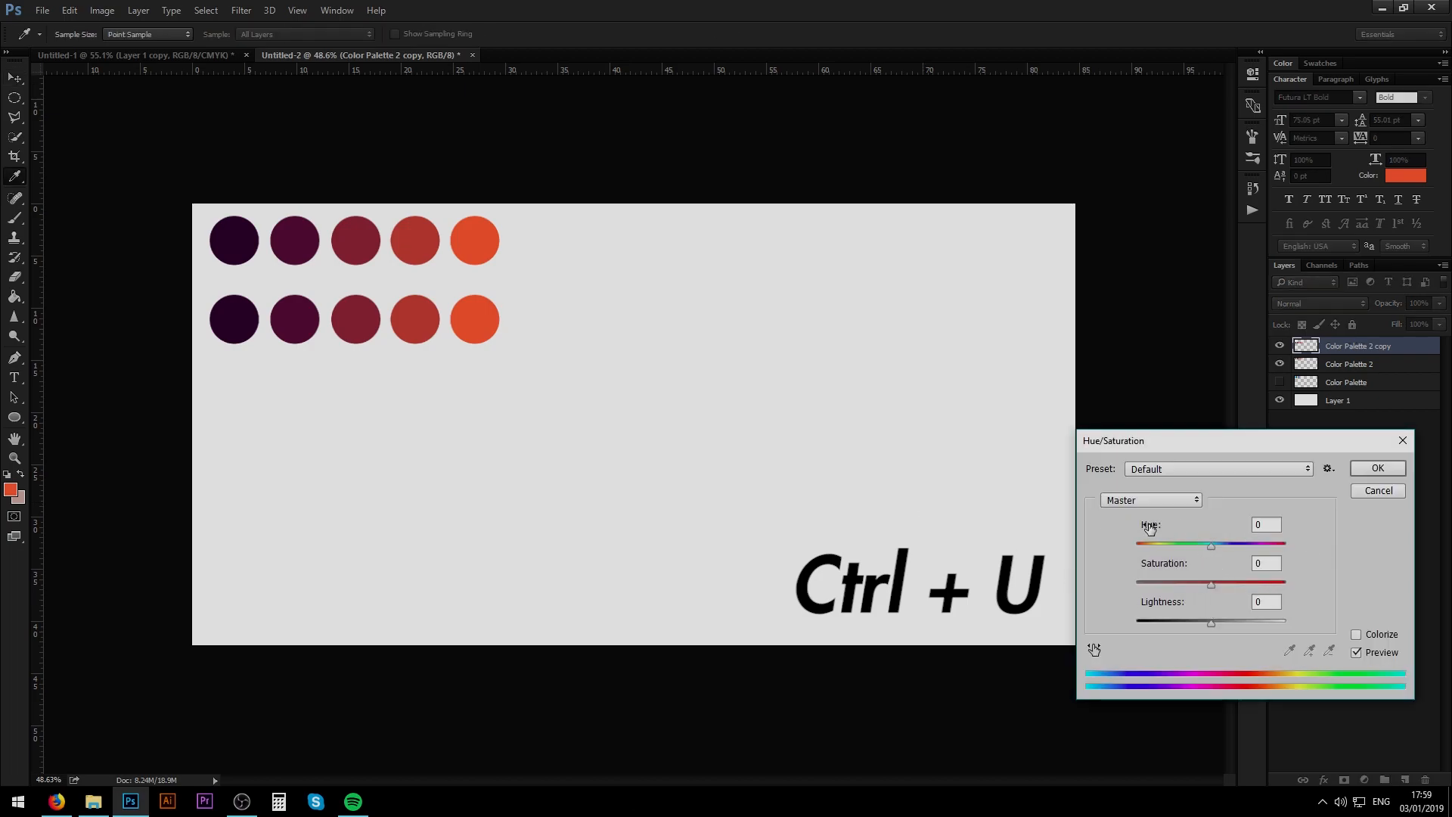
pyautogui.click(1210, 547)
pyautogui.moveTo(1210, 547); pyautogui.dragTo(1186, 545)
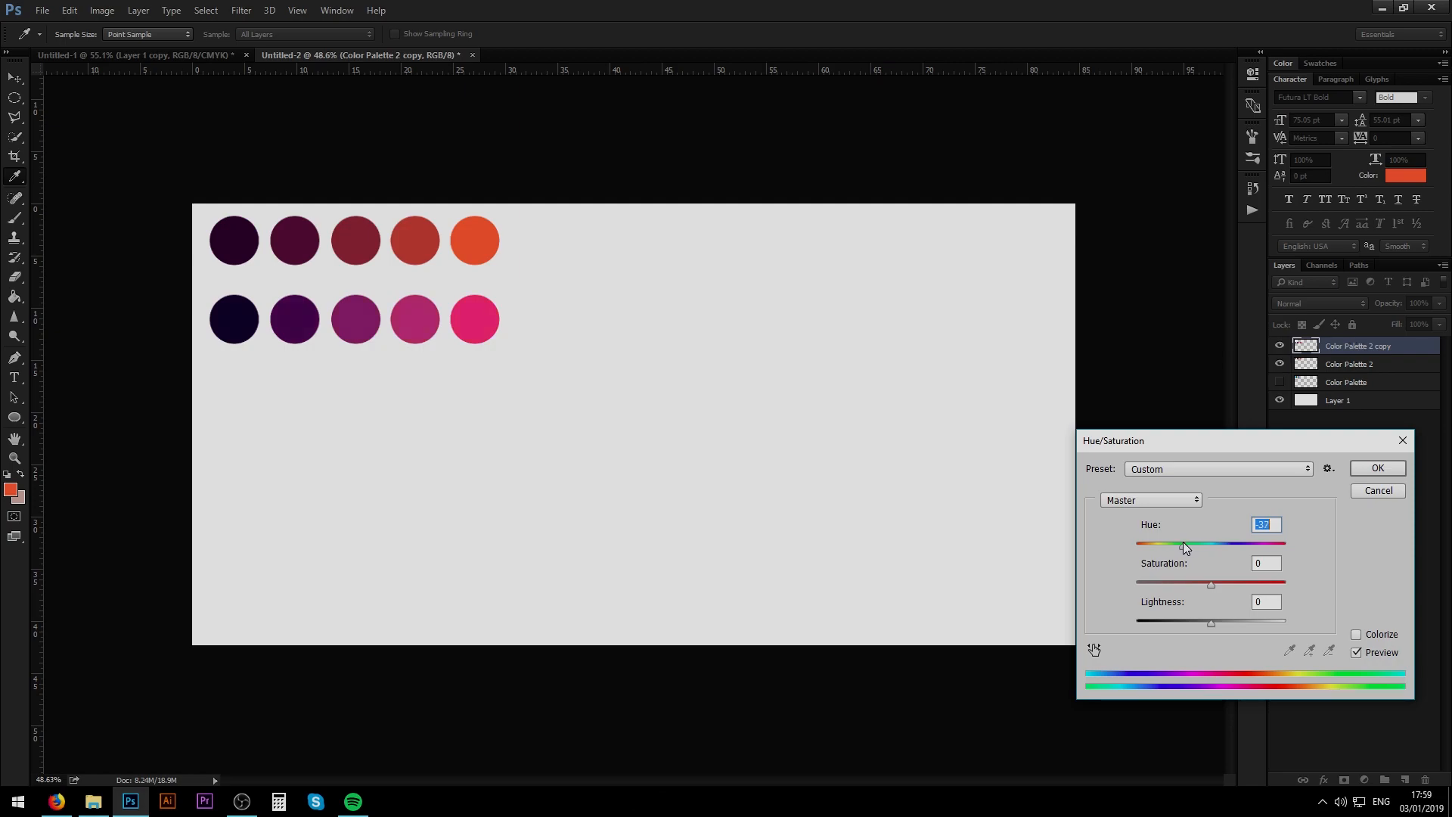
pyautogui.click(1376, 469)
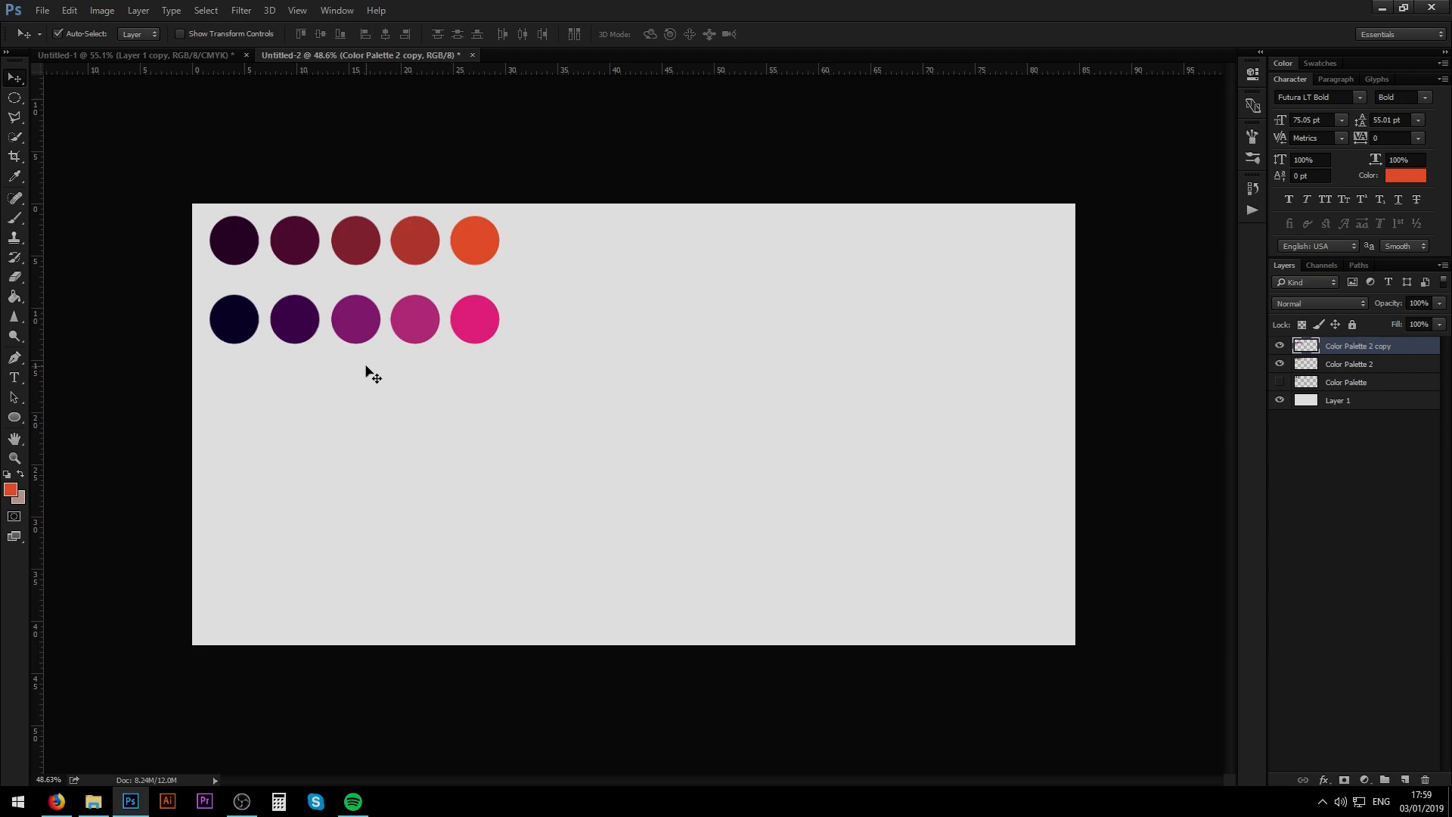
# Step: Duplicate the hue-shifted second row into a third row beneath it
pyautogui.keyDown('alt'); pyautogui.moveTo(351, 320); pyautogui.dragTo(350, 400); pyautogui.keyUp('alt')
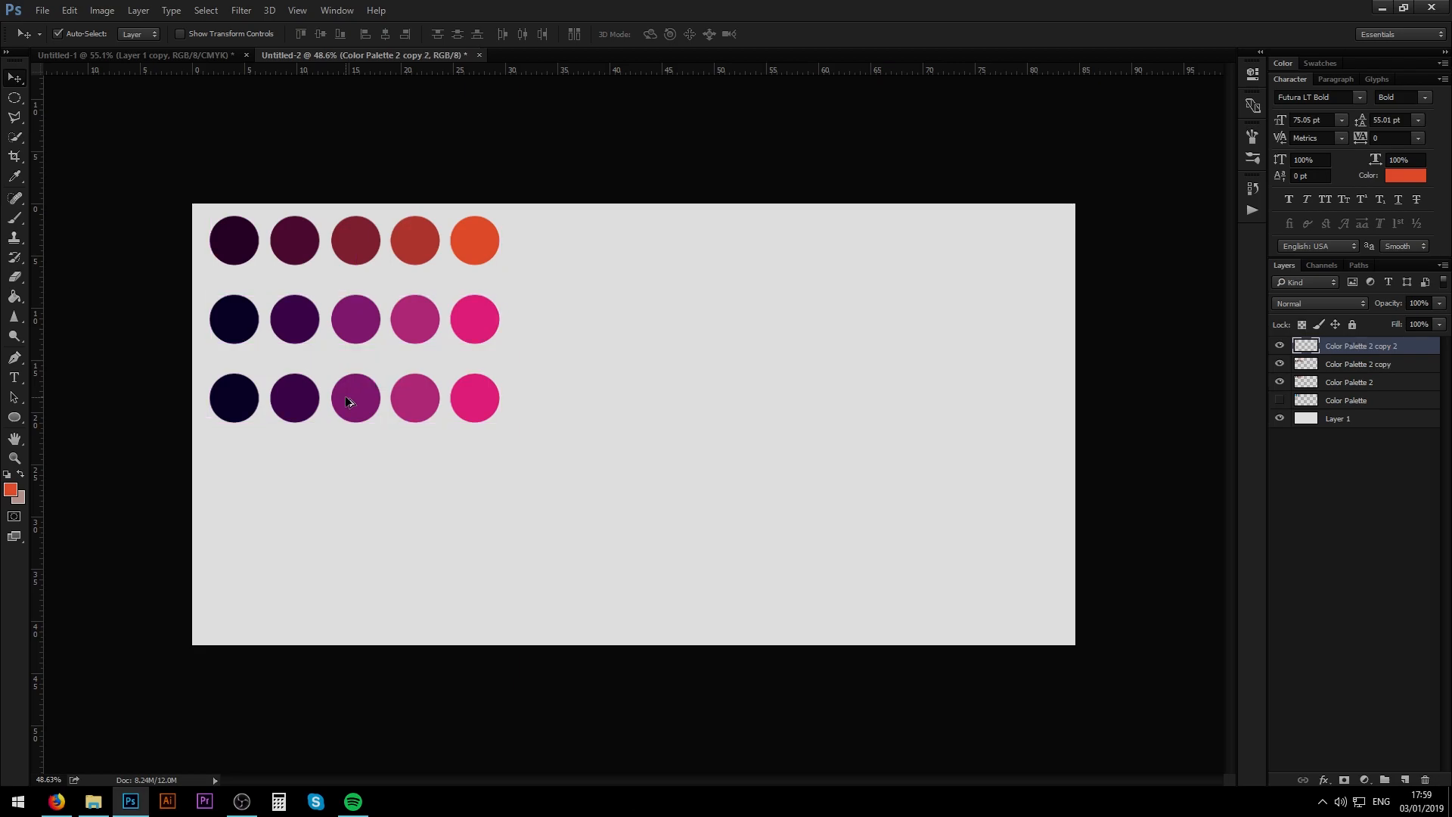
# Step: Shift the third row's hue toward orange-brown via Hue/Saturation
pyautogui.hotkey('ctrl', 'u')
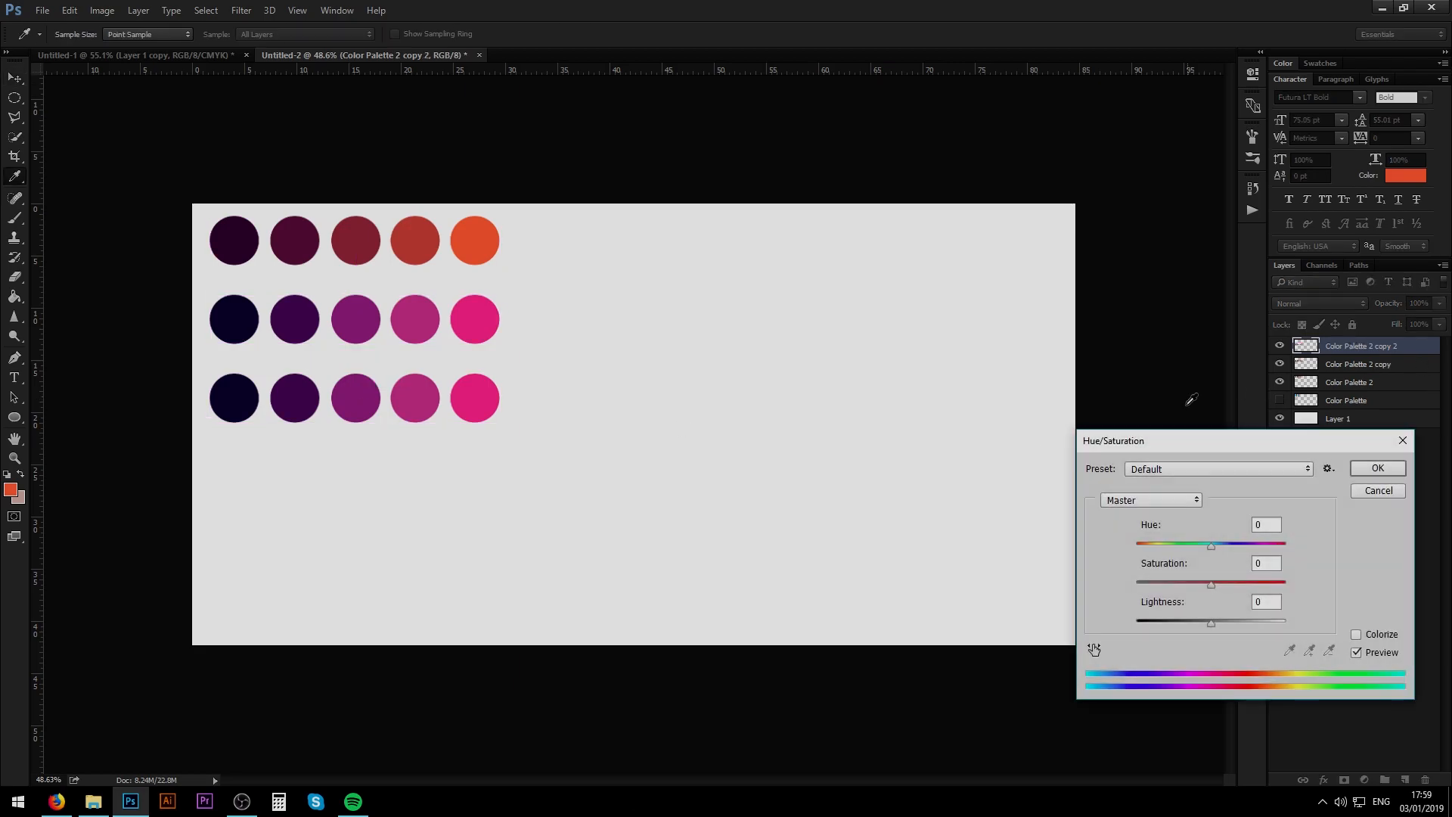
pyautogui.moveTo(1233, 548); pyautogui.dragTo(1250, 544)
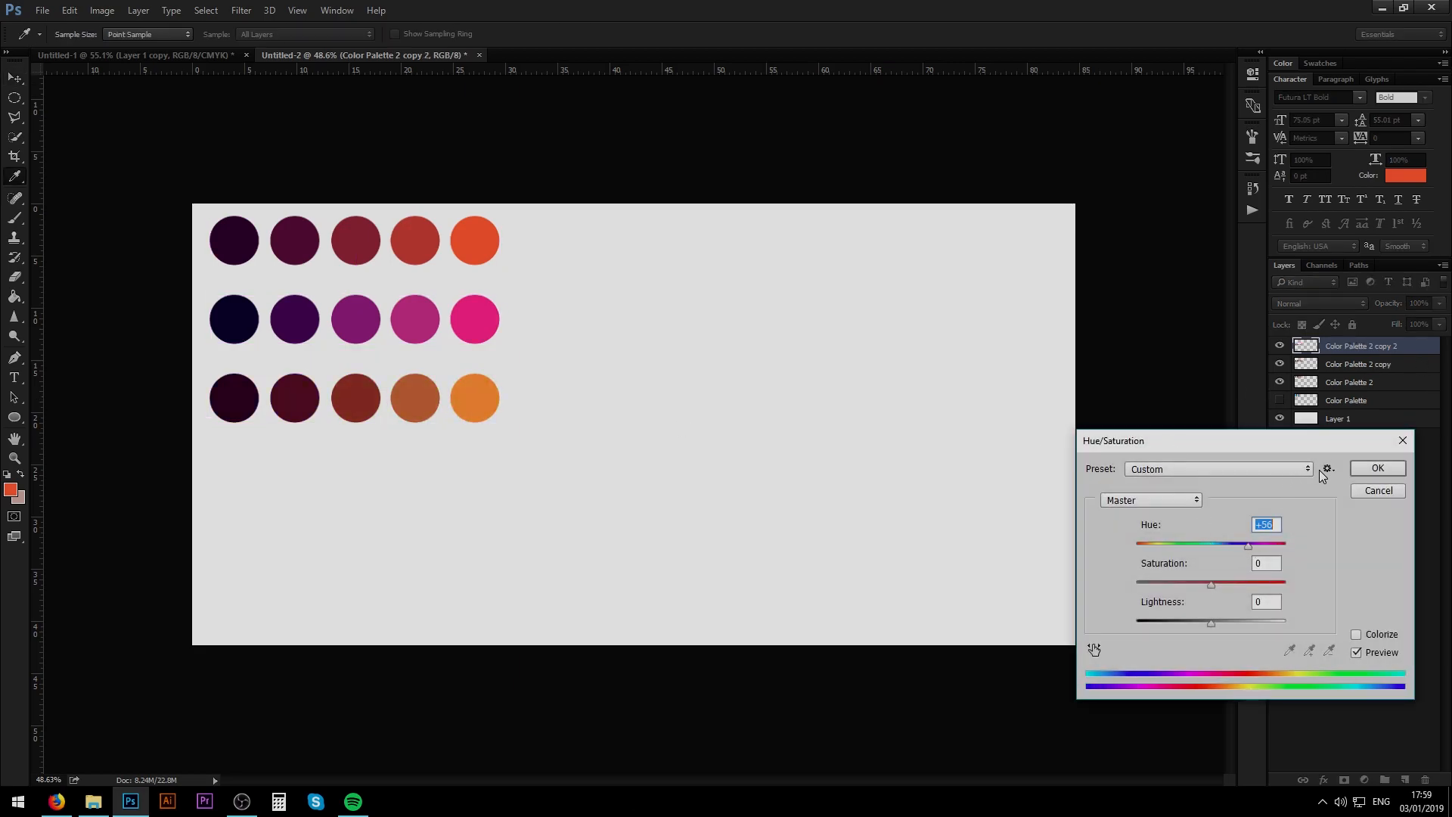
pyautogui.click(1377, 468)
# Step: Duplicate into a fourth row, shift its hue toward blue-violet, and zoom out to view all four rows
pyautogui.keyDown('alt'); pyautogui.moveTo(367, 399); pyautogui.dragTo(367, 477); pyautogui.keyUp('alt')
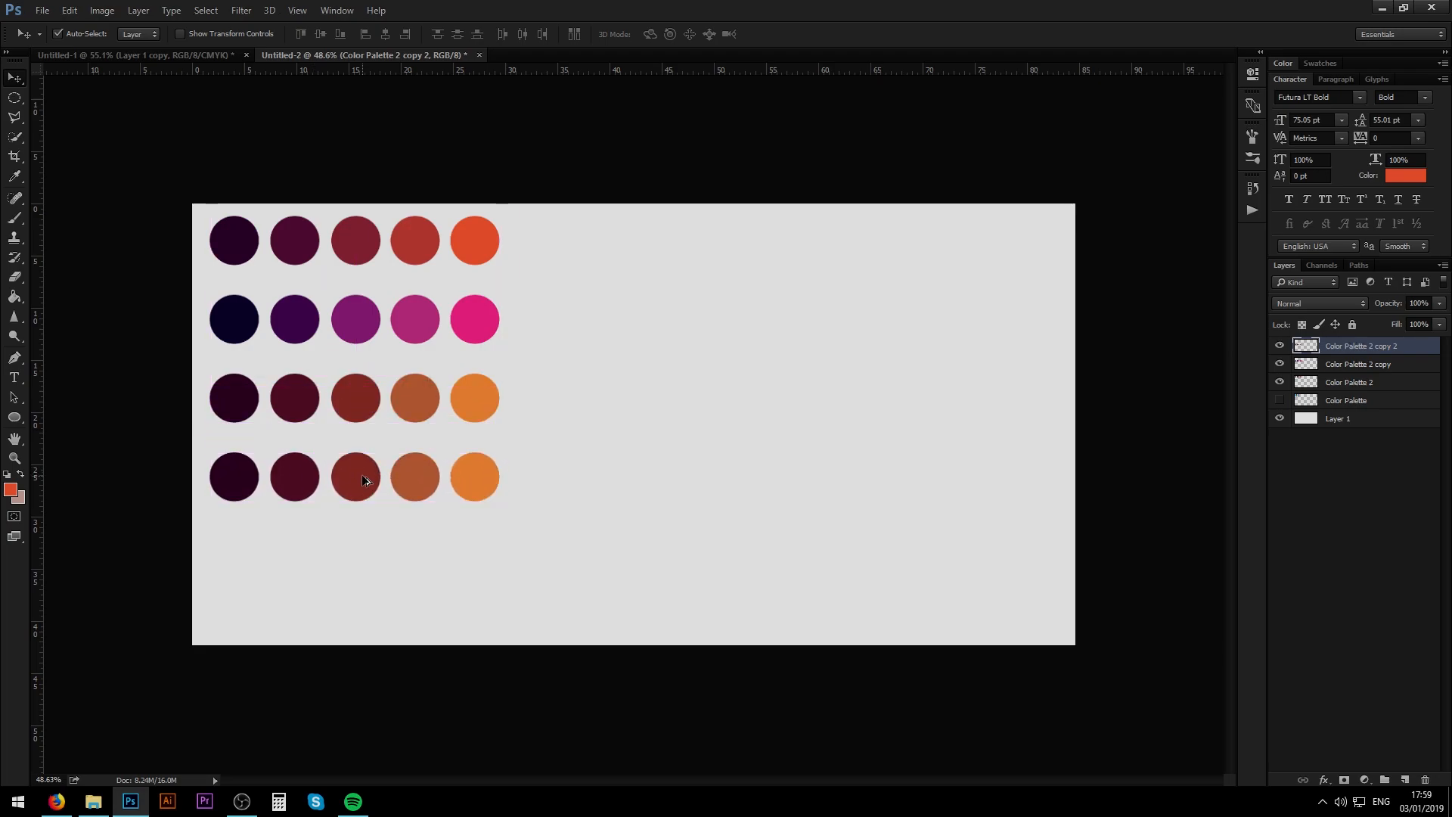
pyautogui.hotkey('ctrl', 'u')
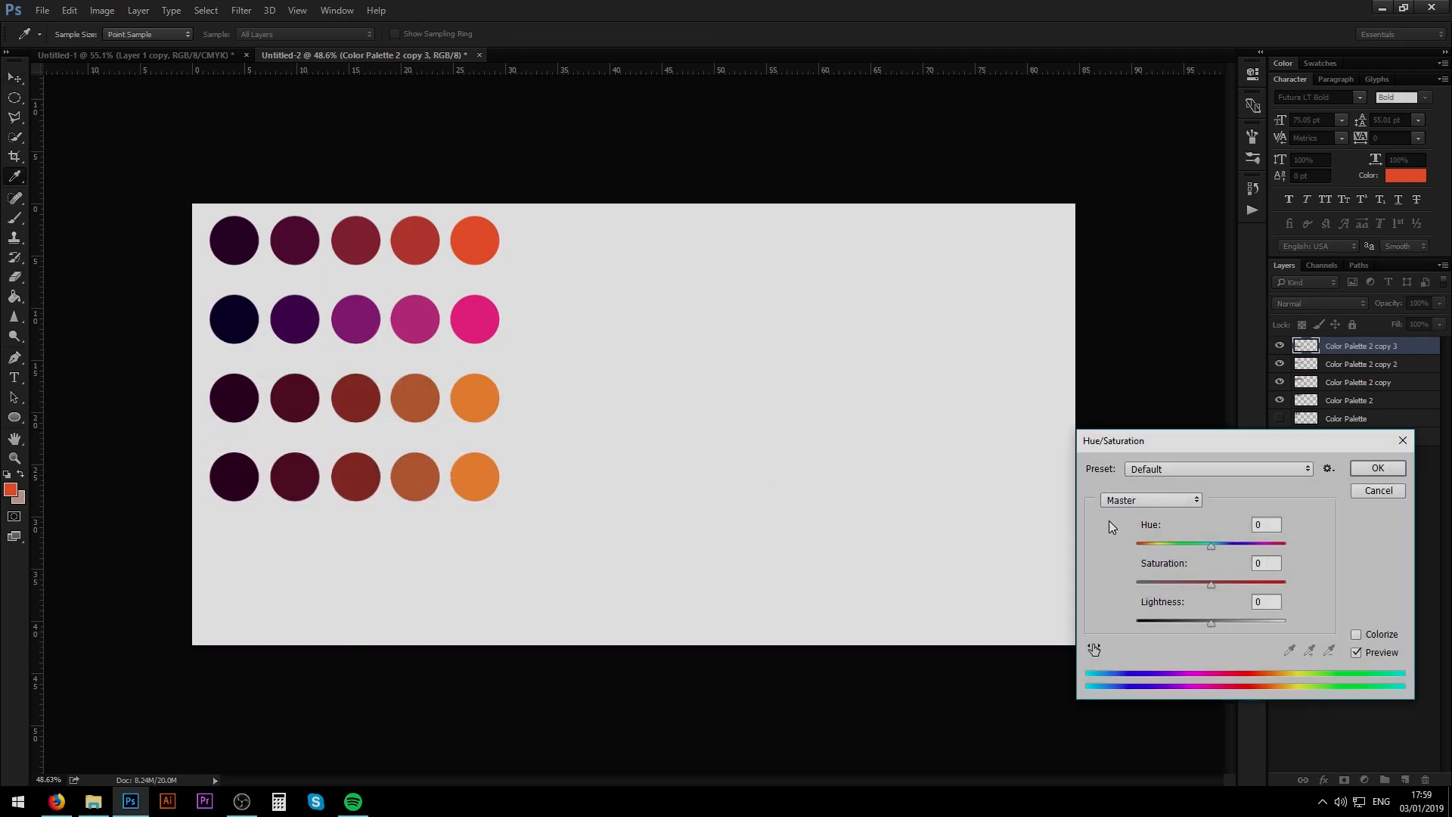
pyautogui.click(1151, 549)
pyautogui.click(1378, 467)
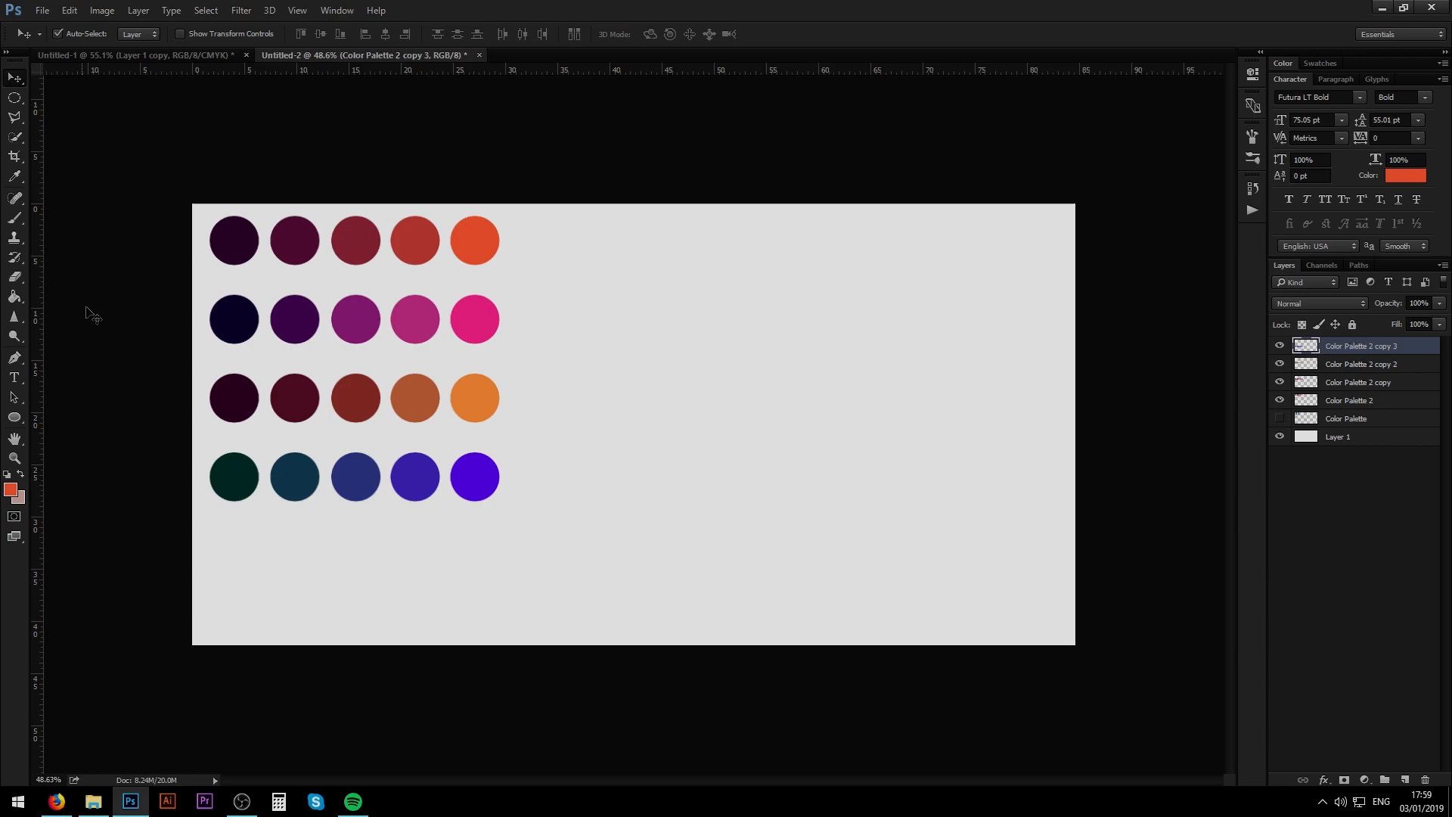
pyautogui.hotkey('ctrl', '-')
pyautogui.scroll(-1, 545, 397)
pyautogui.scroll(2, 602, 386)
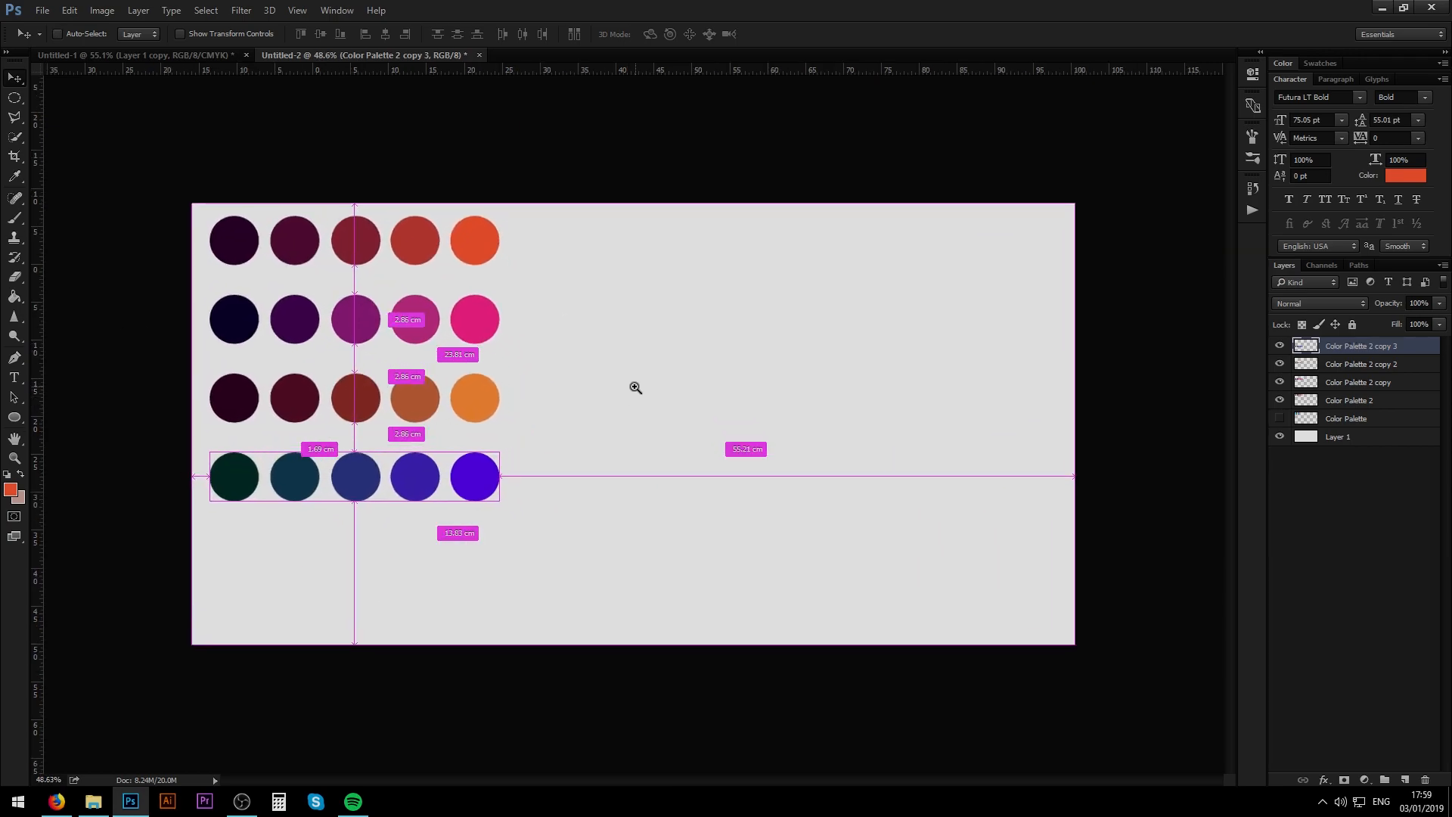